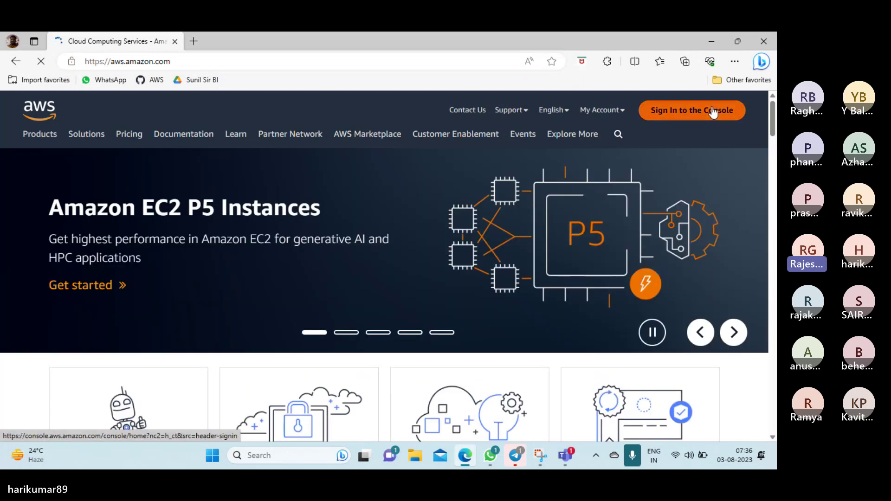
Sign in to the AWS Management Console from aws.amazon.com and land on Console Home in Mumbai
left_click(739, 110)
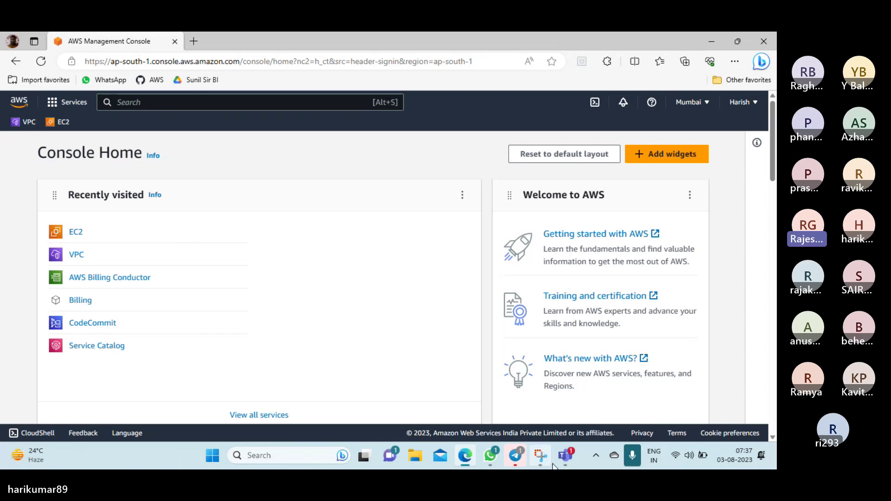
Bring the Teams General meeting window forward and stop the screen share
mouse_move(573, 455)
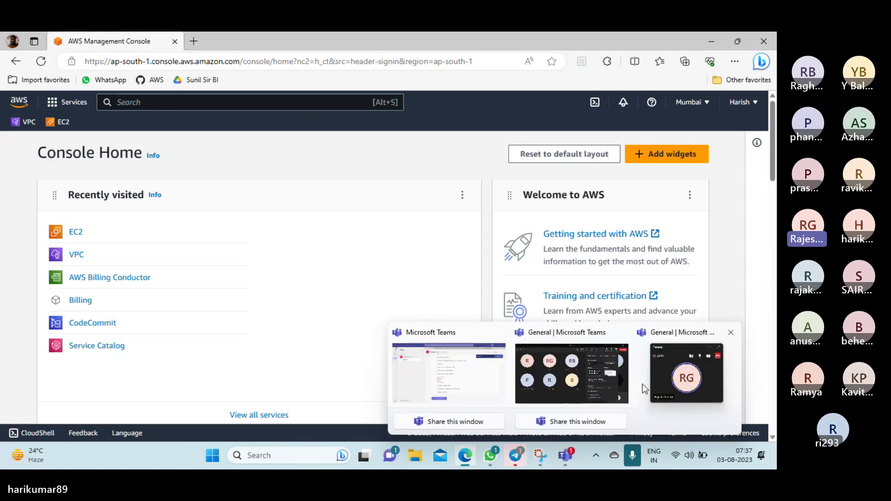
left_click(594, 387)
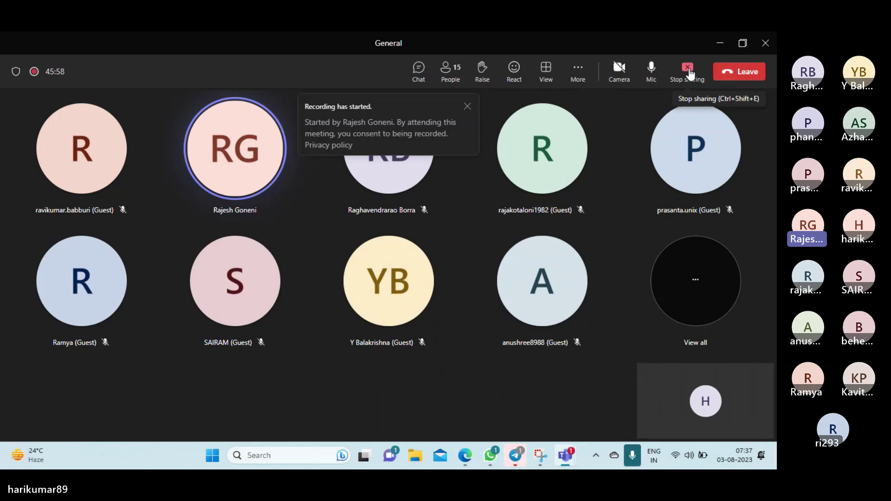
left_click(689, 72)
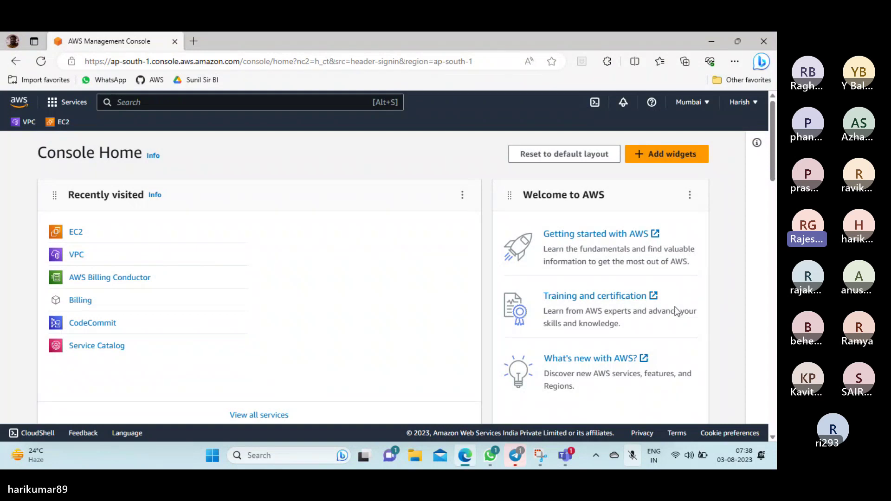
Launch Notepad++ from the Start search and maximize its window
left_click(302, 455)
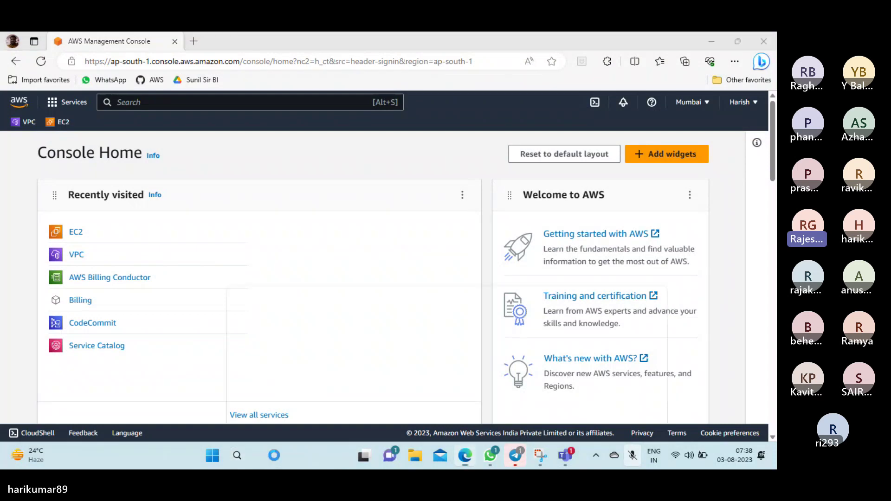
type("ote")
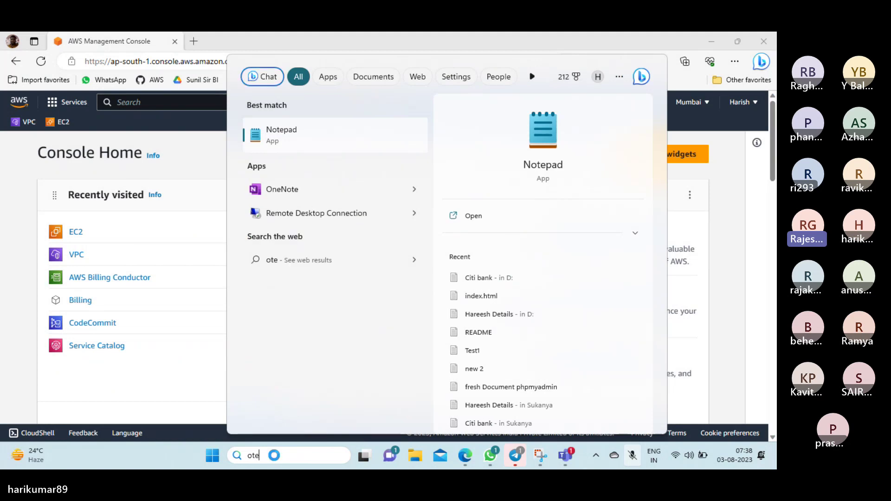
key("BackSpace")
key("BackSpace")
key("BackSpace")
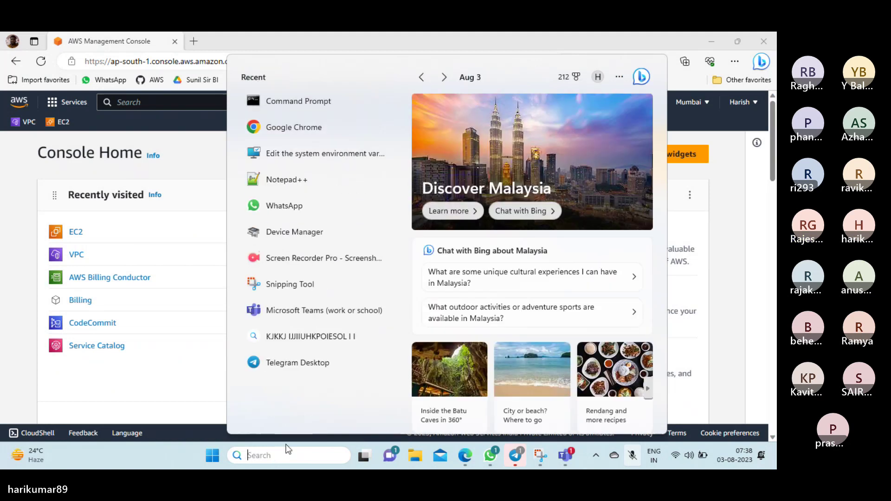
left_click(316, 182)
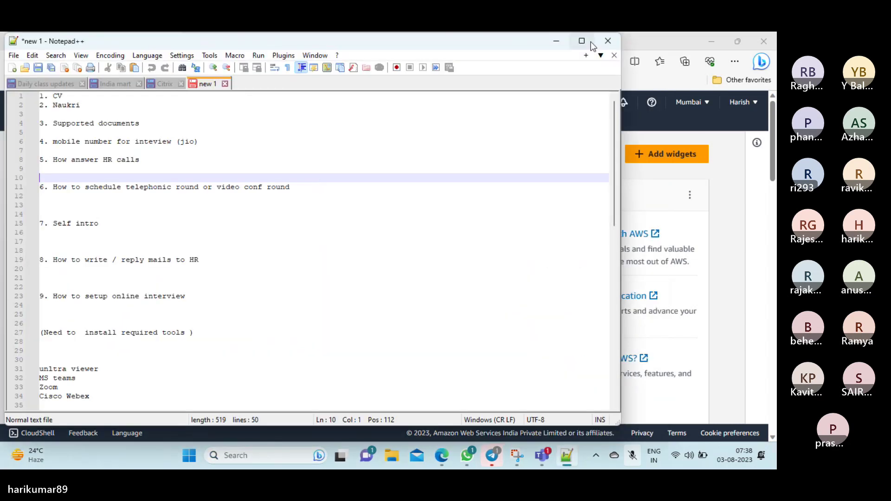
left_click(590, 42)
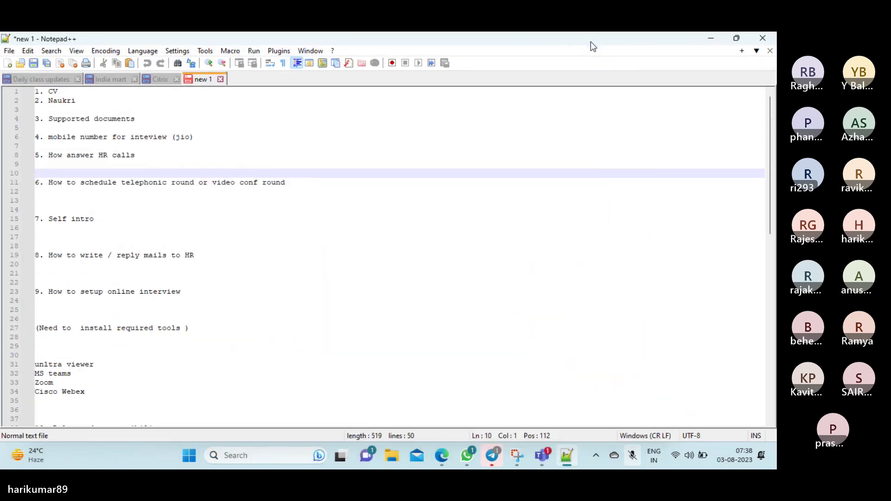
Create a new document with 'Task No :1' on line 1 and an empty line below
left_click(312, 261)
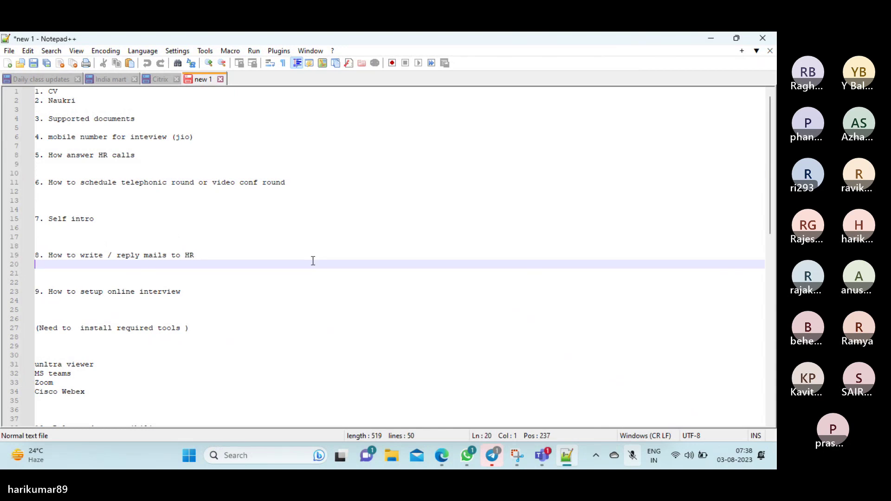
left_click(7, 63)
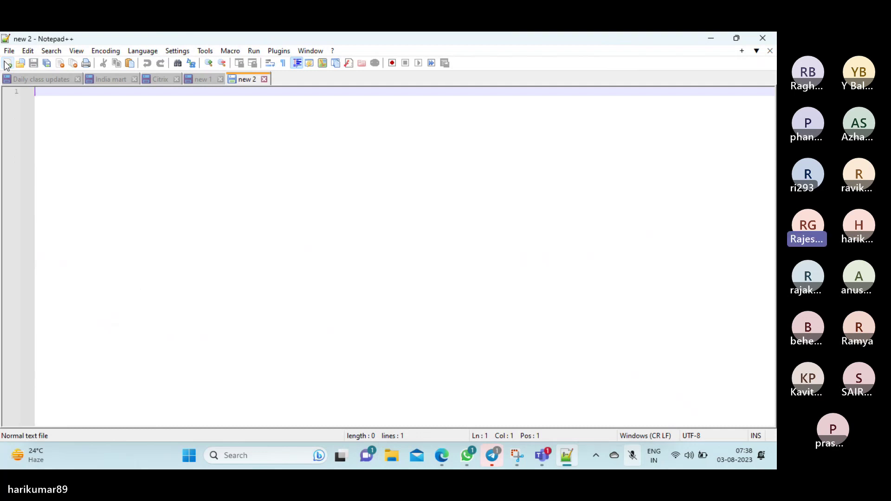
type("Tas")
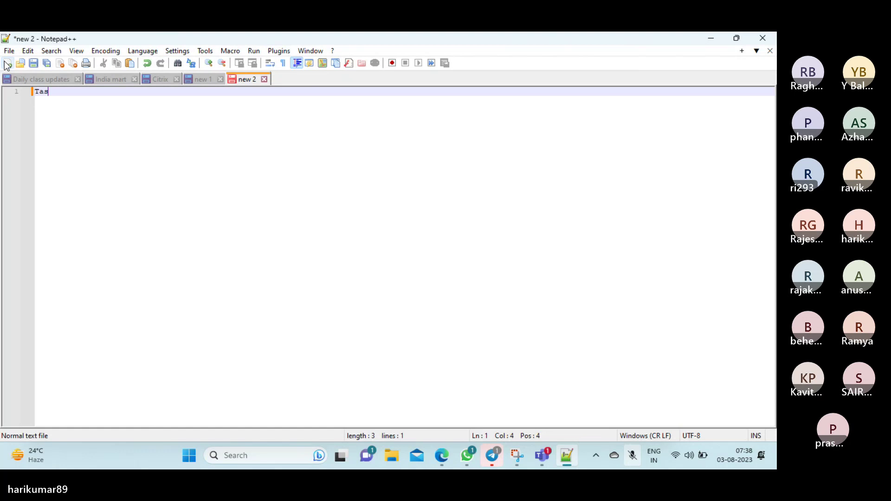
type("k No :1")
key("shift+Home")
key("Left")
left_click(106, 89)
key("Return")
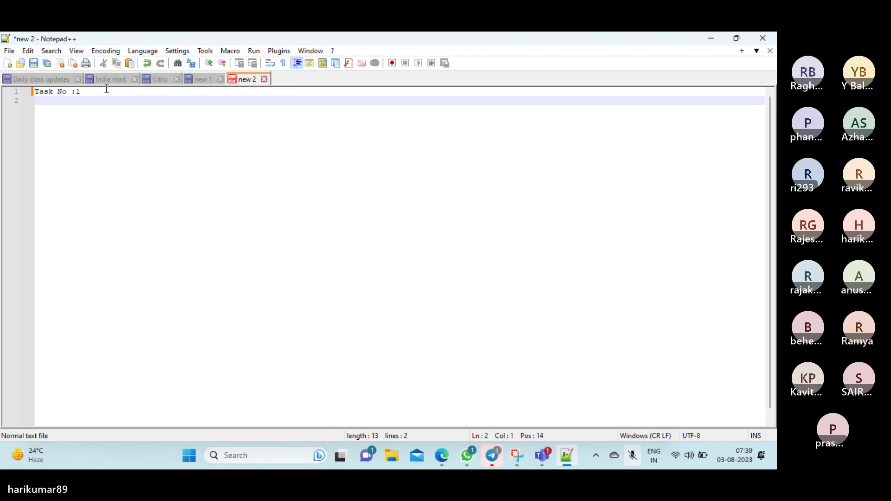
Browse the Settings, Window, Edit and View menus, then return to the document
left_click(180, 52)
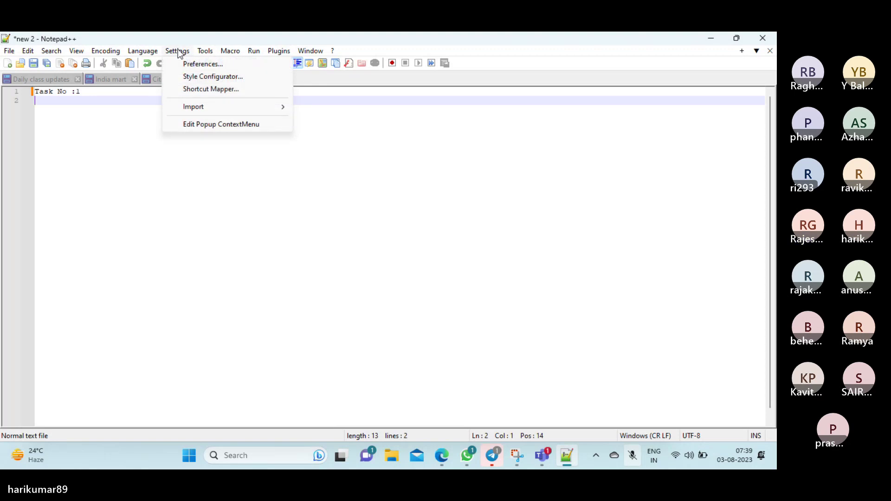
mouse_move(309, 57)
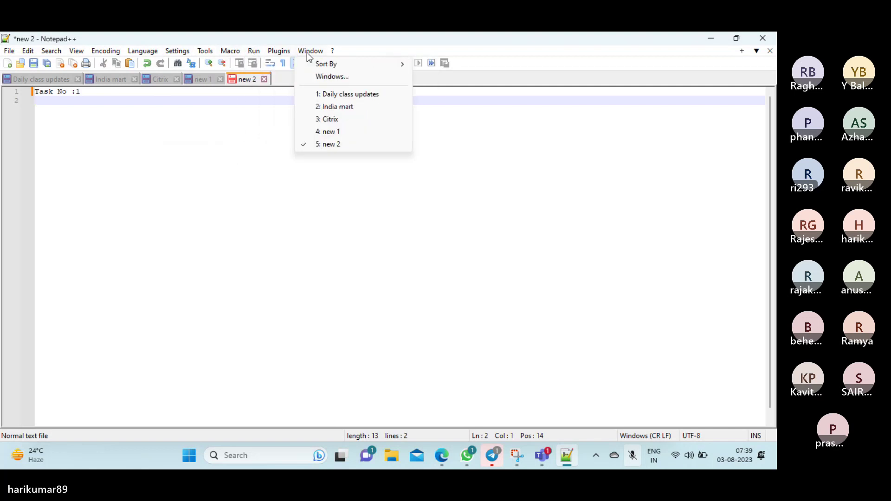
mouse_move(31, 57)
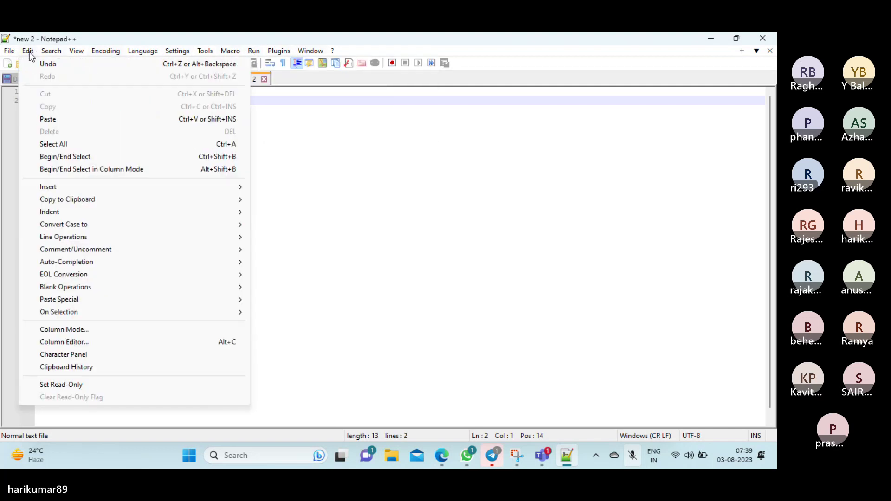
mouse_move(76, 56)
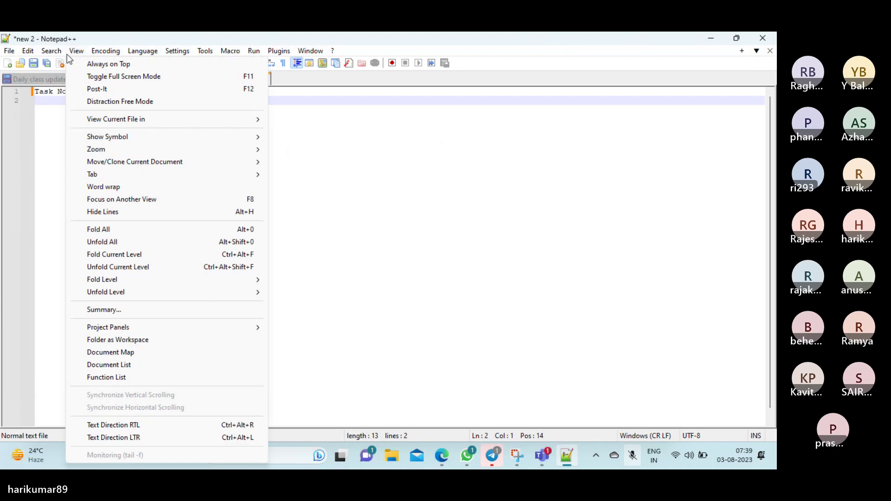
left_click(359, 186)
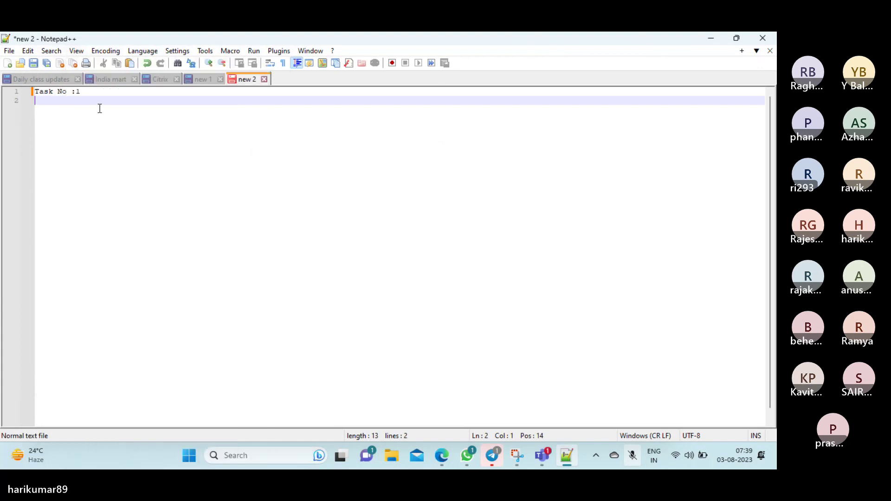
Start line 2 under the heading with the words 'How to create'
left_click_drag(85, 93, 37, 96)
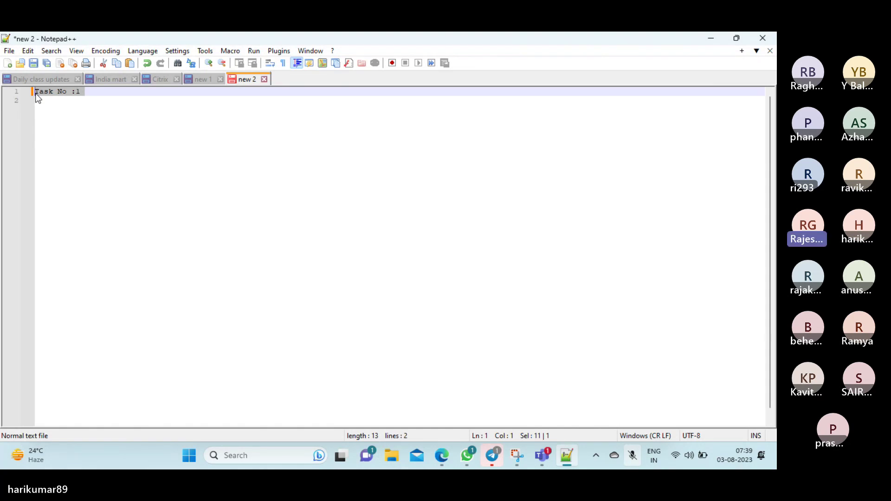
left_click(127, 92)
key("Return")
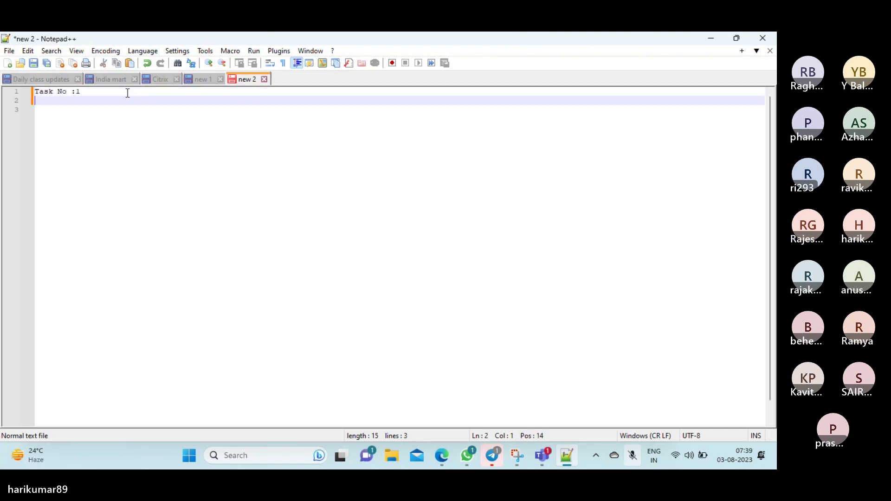
type("How create")
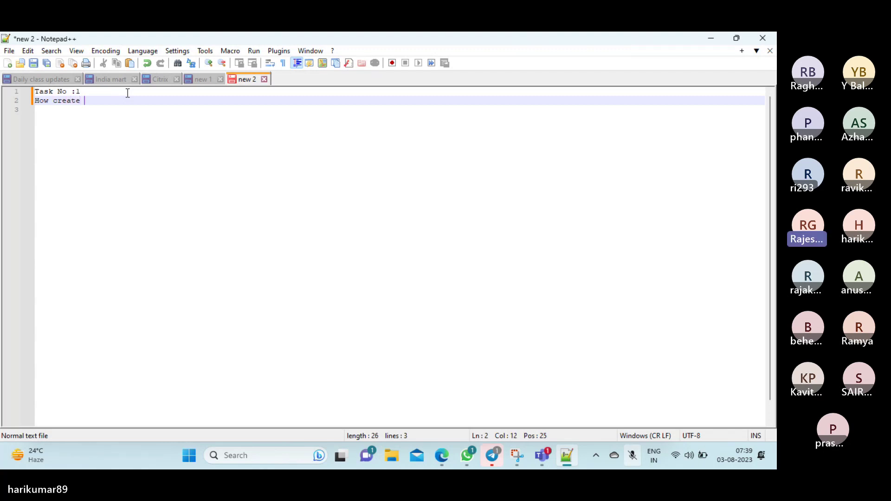
left_click(54, 100)
type("to")
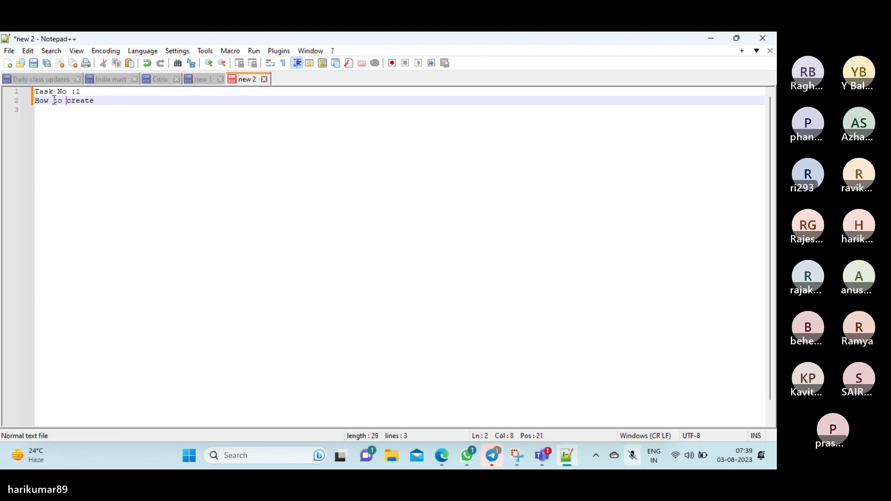
left_click(107, 103)
Finish line 2 as 'How to create AWS Linux2 instence', correcting typos
type("AW")
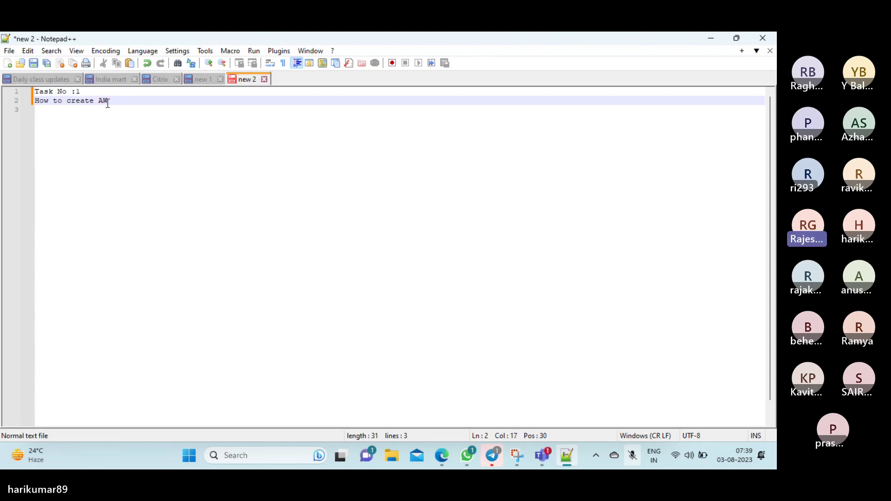
type("S I")
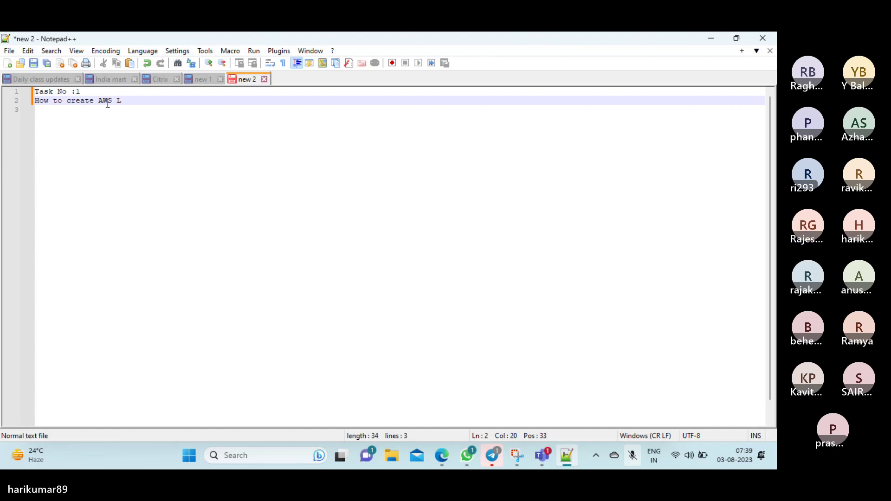
type("inux")
type("l ins")
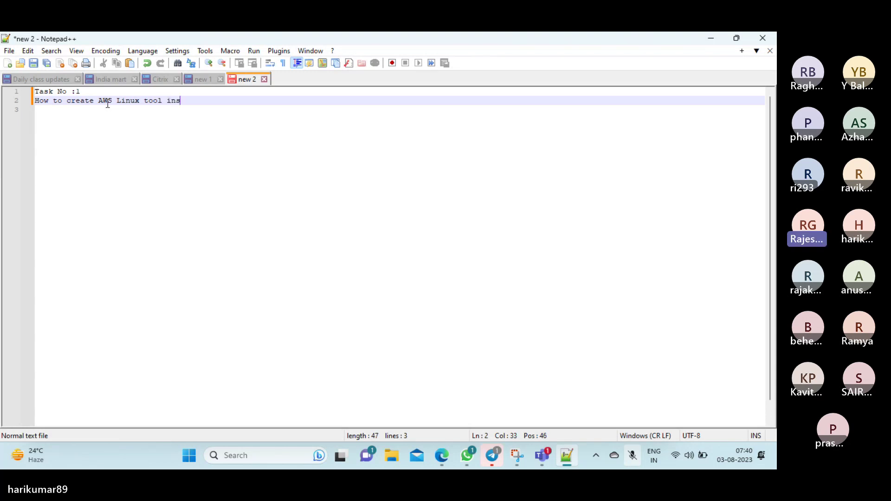
key("BackSpace")
key("BackSpace")
key("BackSpace")
key("BackSpace")
key("BackSpace")
key("BackSpace")
key("BackSpace")
key("BackSpace")
type("instance")
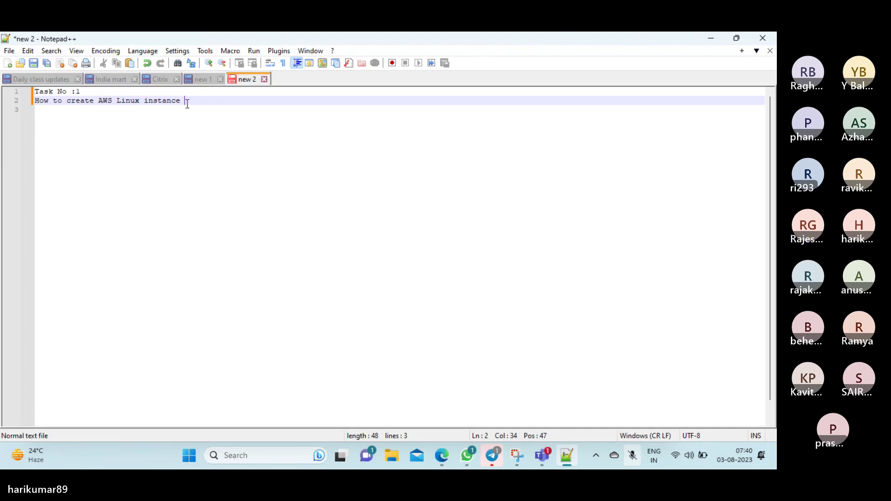
key("BackSpace")
key("BackSpace")
key("BackSpace")
key("BackSpace")
key("BackSpace")
key("BackSpace")
key("BackSpace")
key("BackSpace")
key("BackSpace")
key("BackSpace")
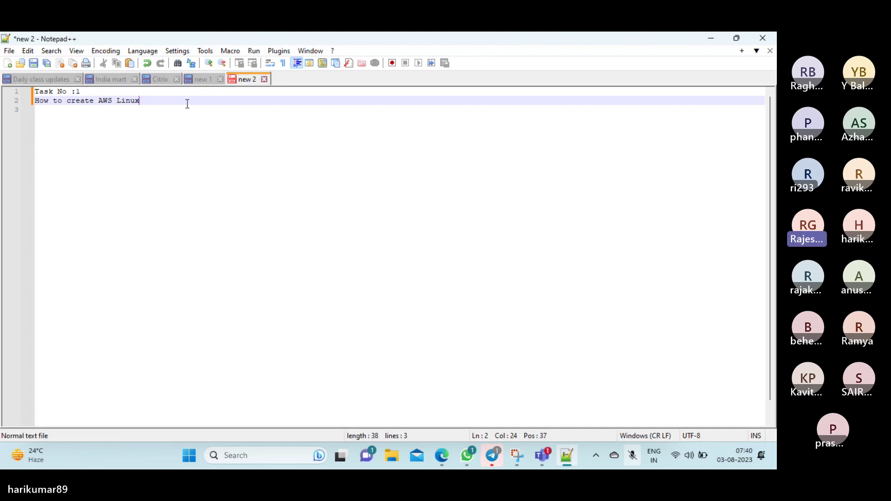
type("2")
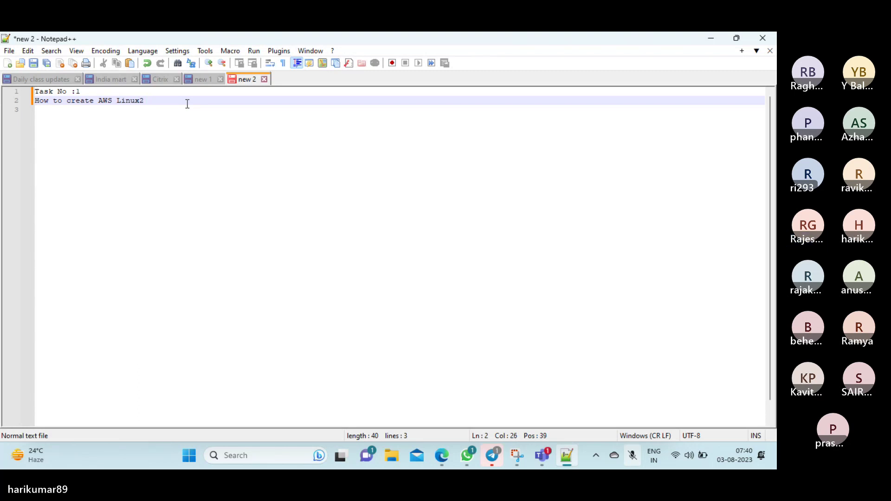
type(" instence")
Return to the AWS console and select the Asia Pacific (Mumbai) region
left_click(443, 455)
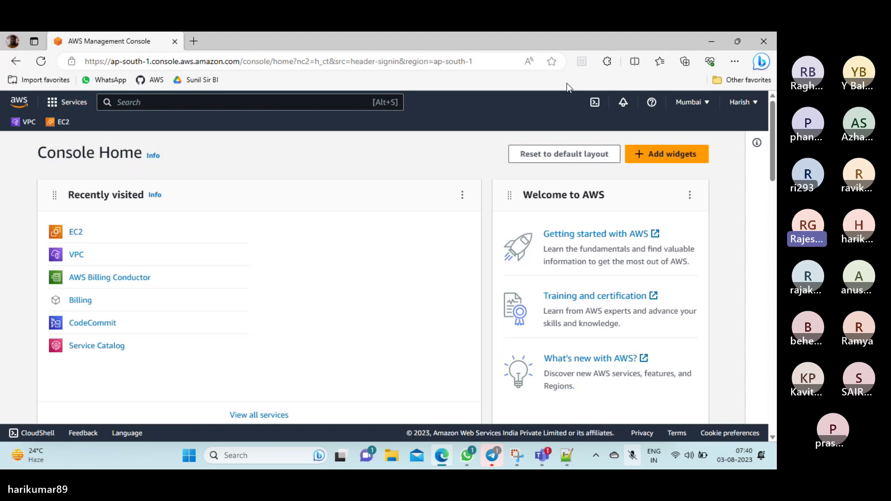
left_click(704, 103)
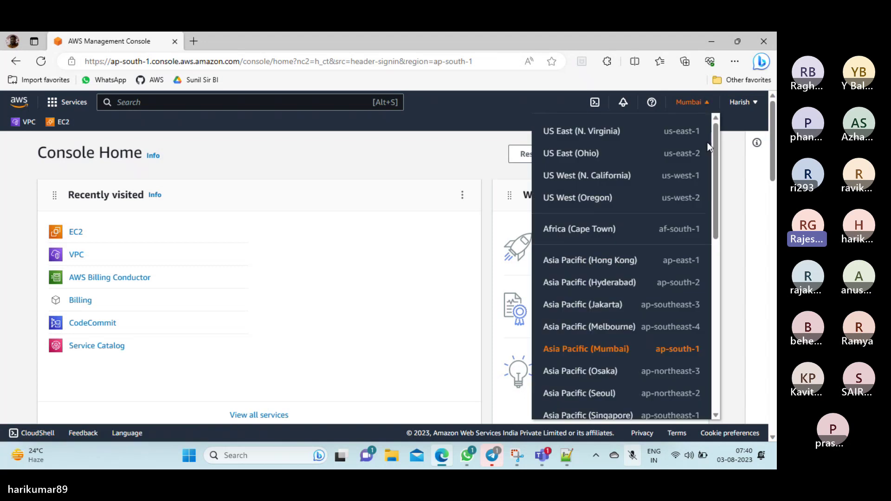
left_click_drag(712, 166, 713, 191)
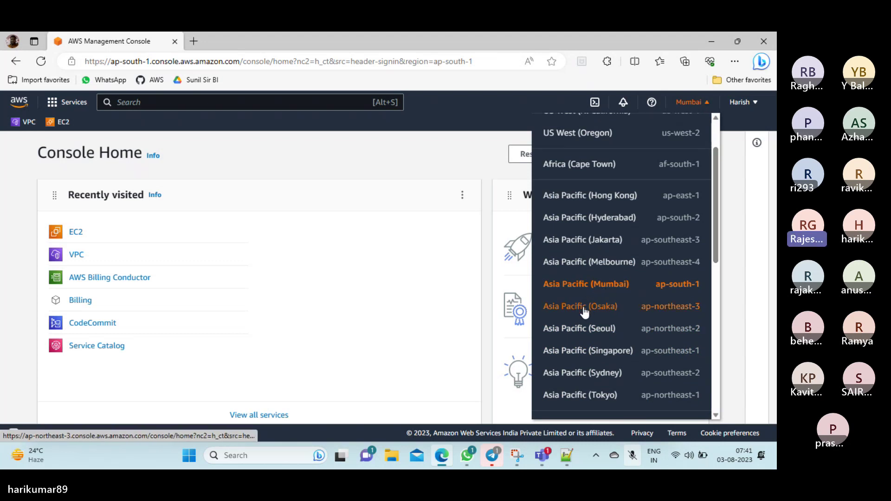
left_click(609, 287)
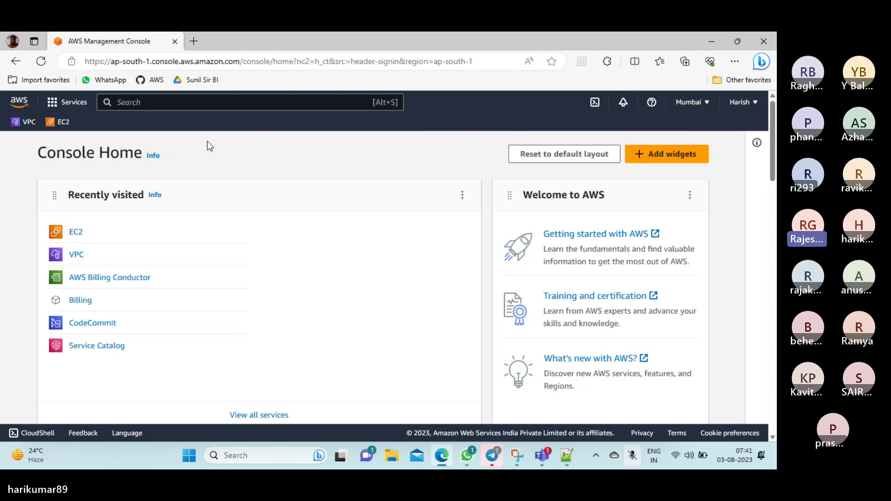
Search for EC2 and open its Instances list showing PUB-SERVER and PVT-SERVER
left_click(129, 101)
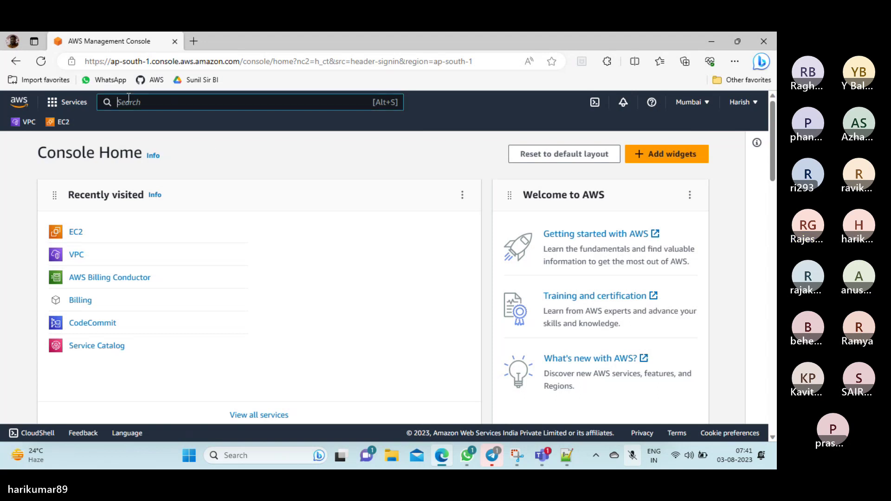
type("EC2")
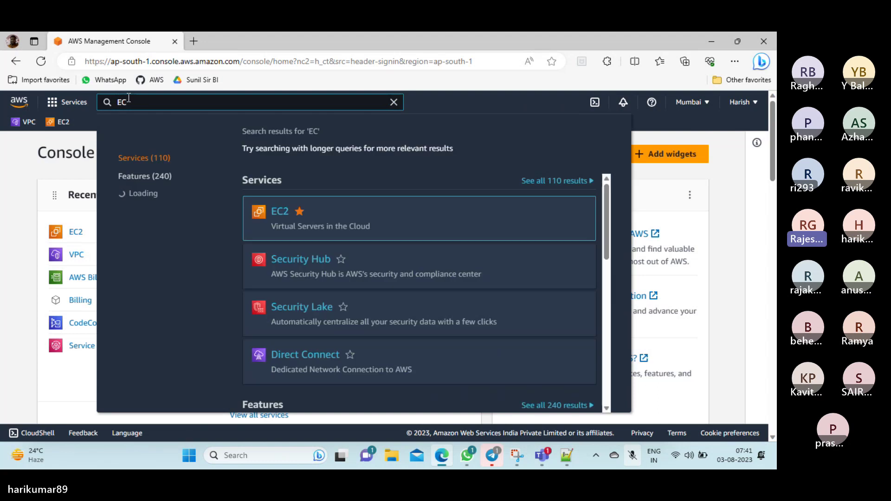
mouse_move(278, 212)
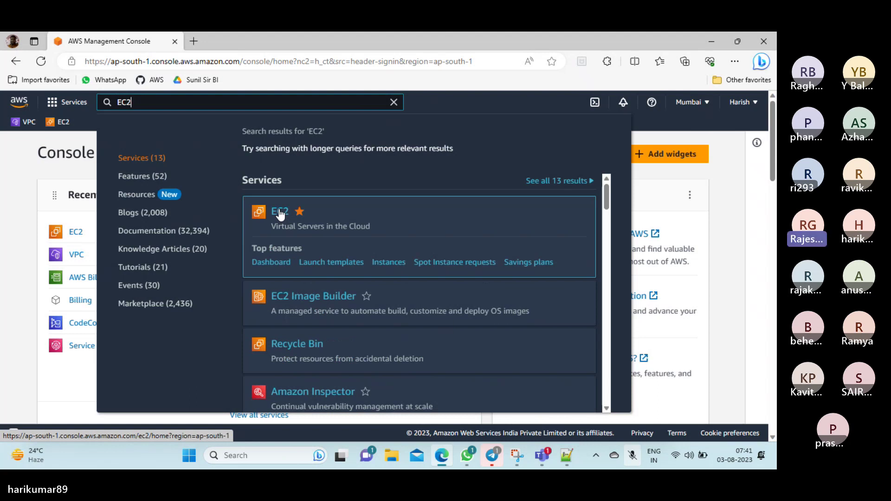
left_click(279, 212)
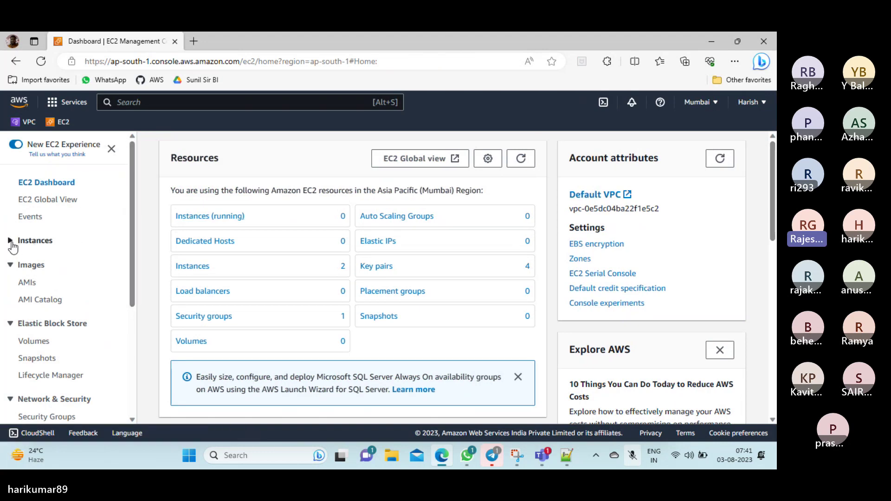
left_click(11, 242)
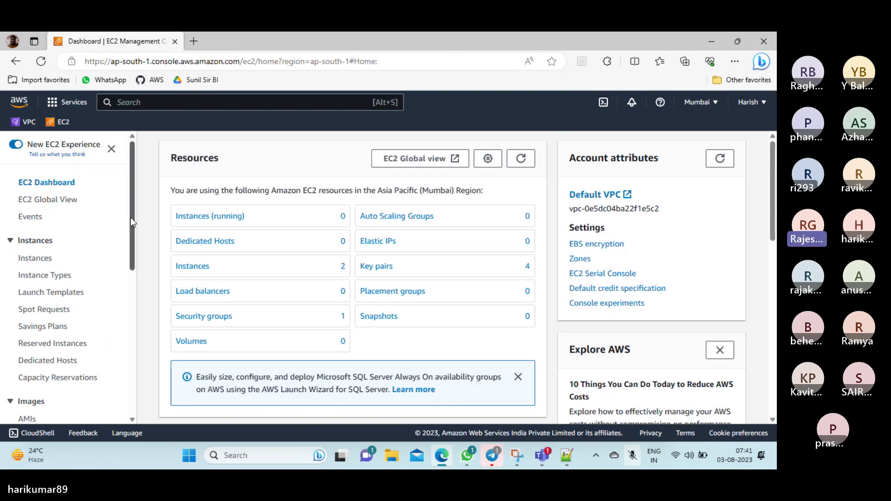
scroll(131, 222, "down", 1)
left_click(47, 227)
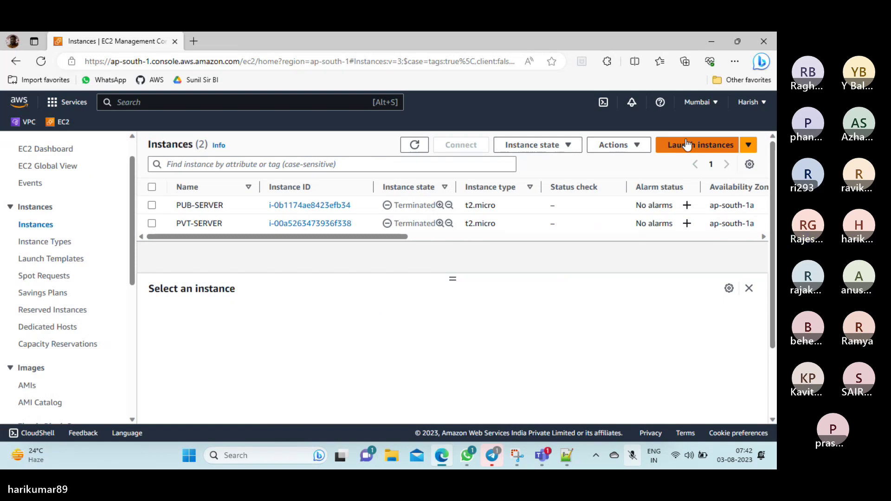
Start a new instance launch and name it MUM-AL2-MVN01
left_click(748, 146)
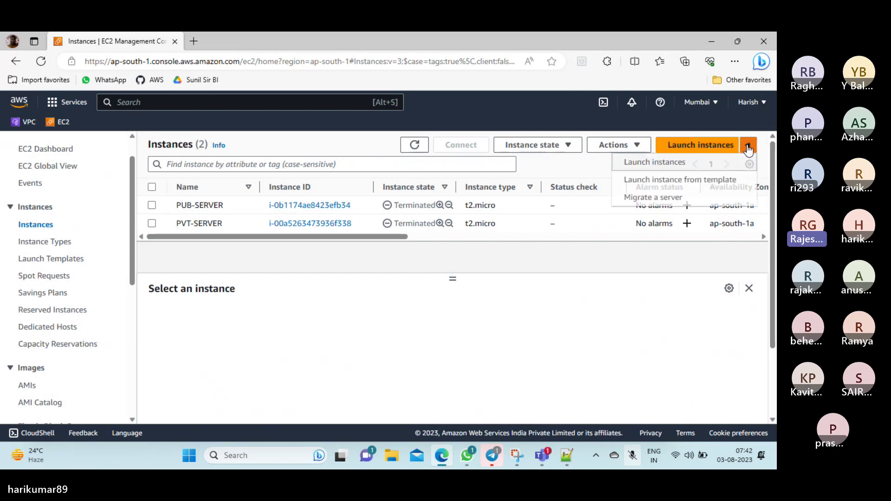
left_click(657, 166)
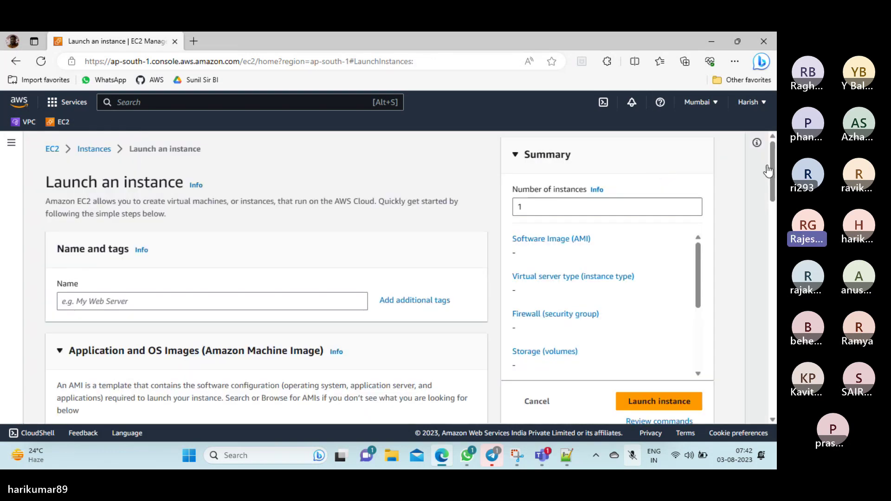
scroll(737, 188, "down", 3)
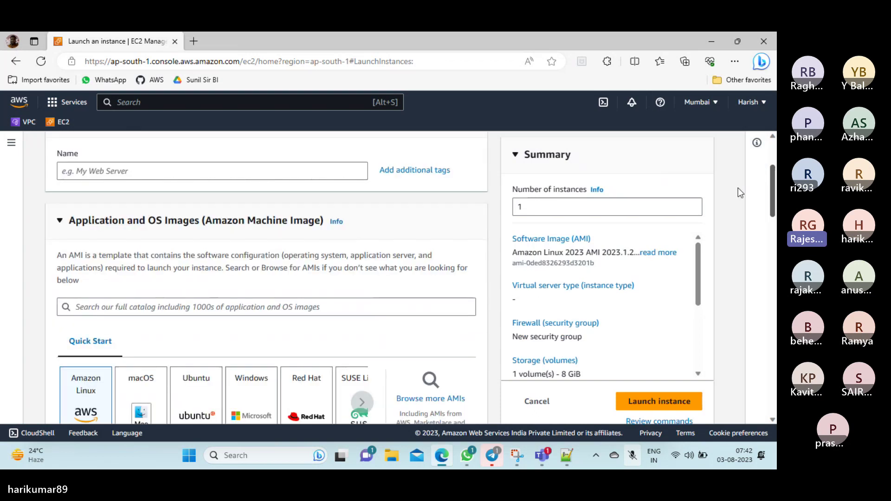
left_click(116, 165)
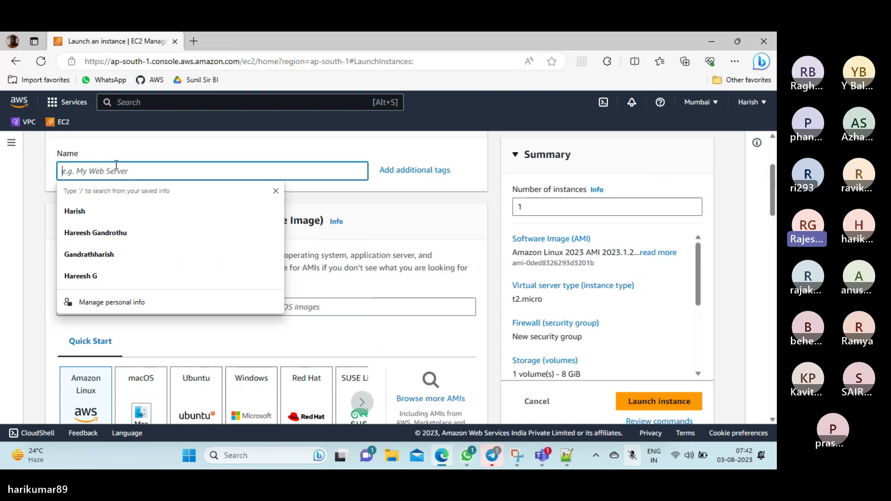
type("MUM")
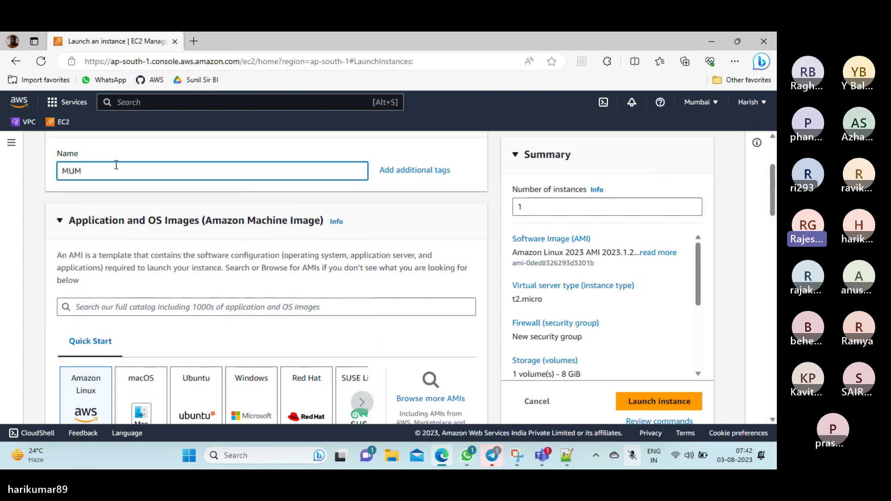
type("-")
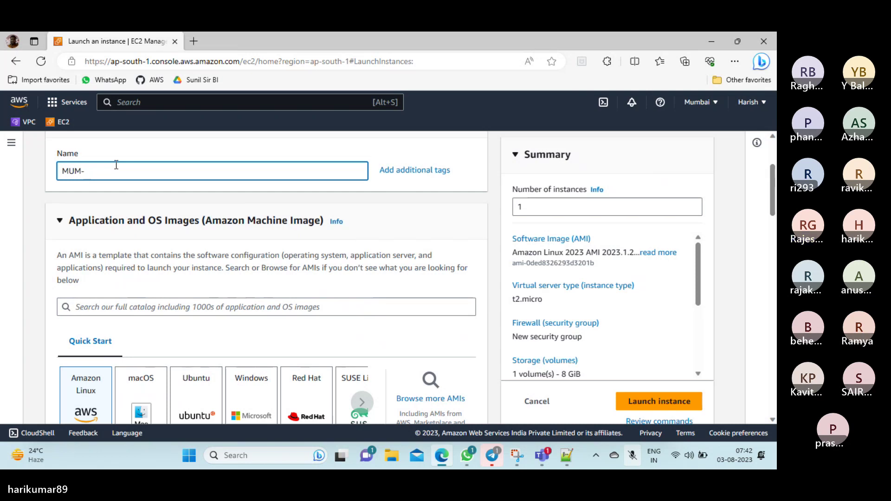
type("AL2")
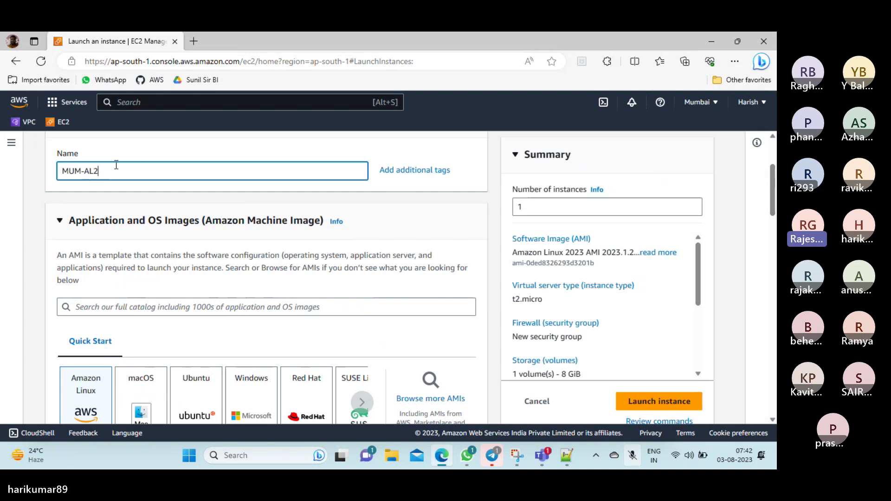
type("-MVN01")
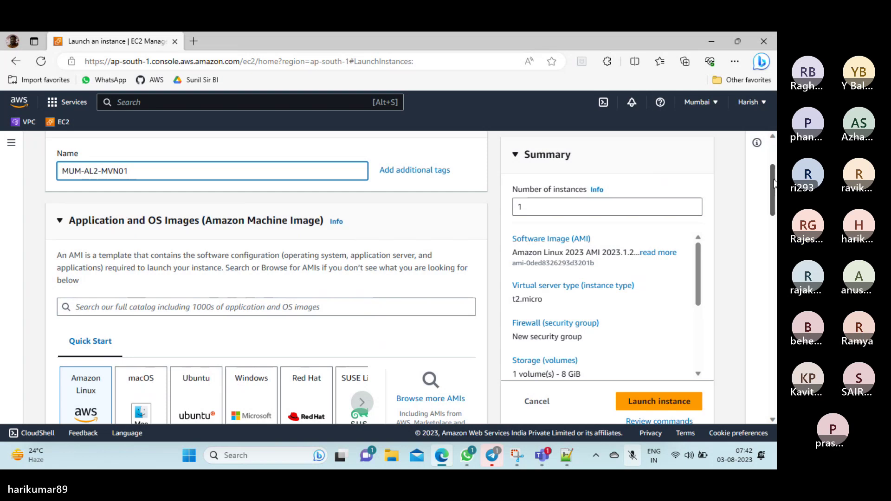
left_click_drag(774, 183, 775, 200)
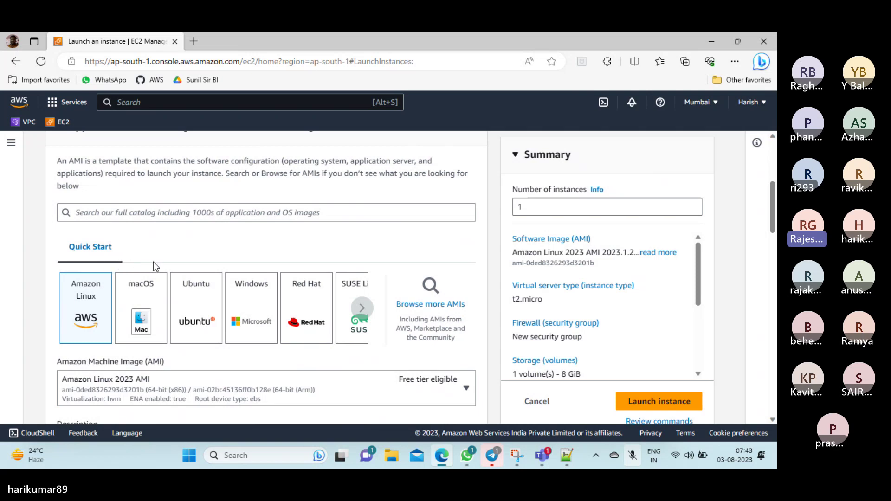
left_click(363, 308)
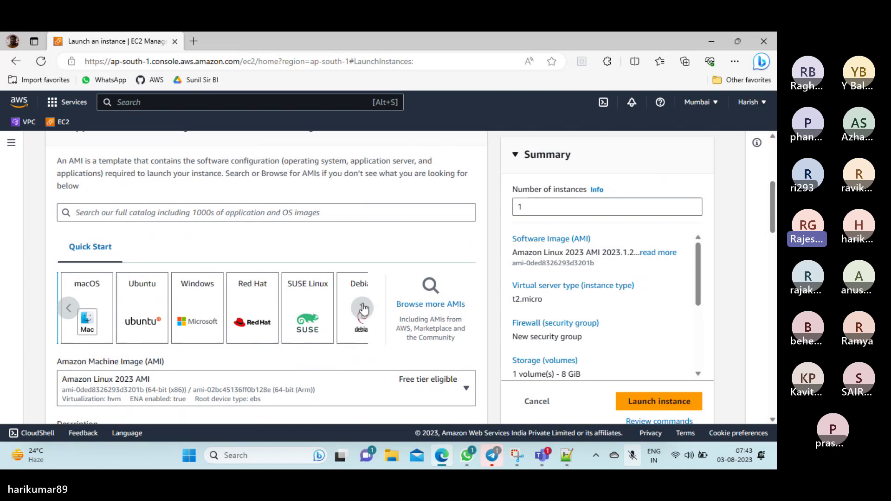
left_click(362, 308)
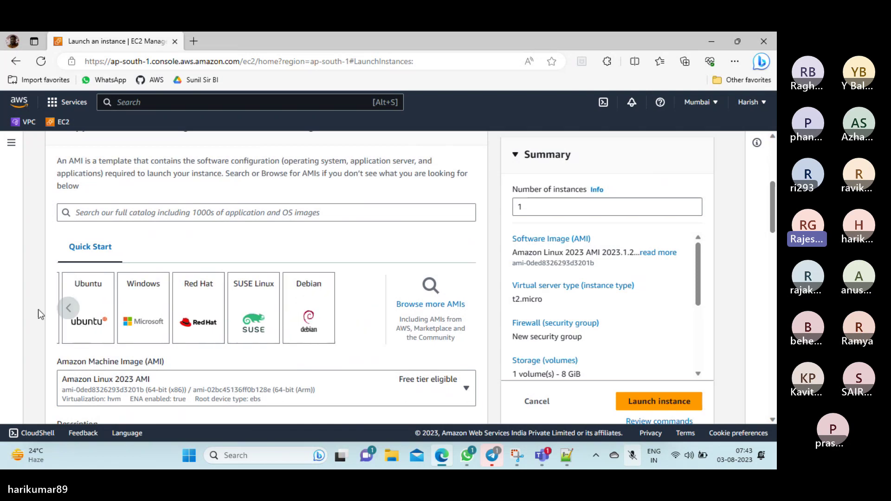
left_click(68, 315)
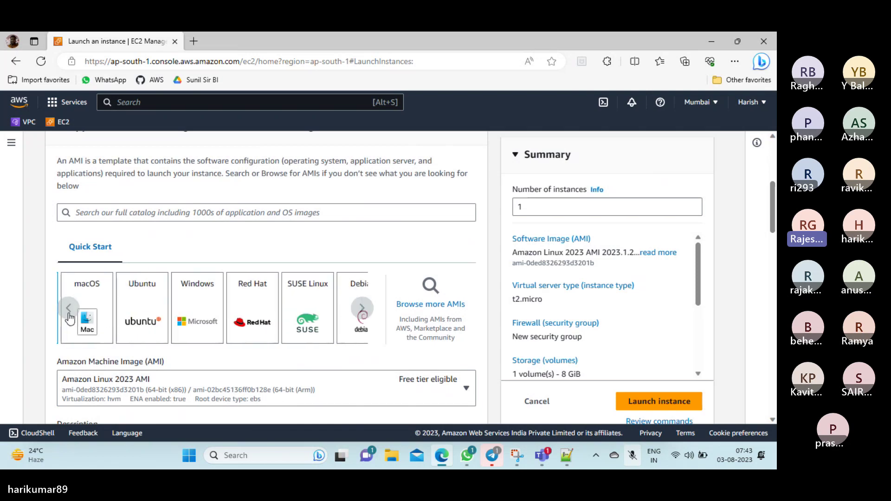
left_click(69, 316)
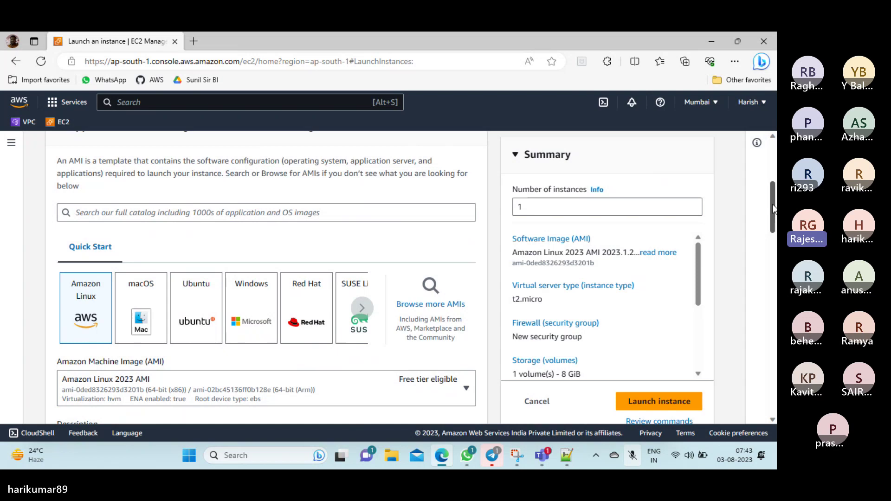
left_click_drag(773, 209, 777, 241)
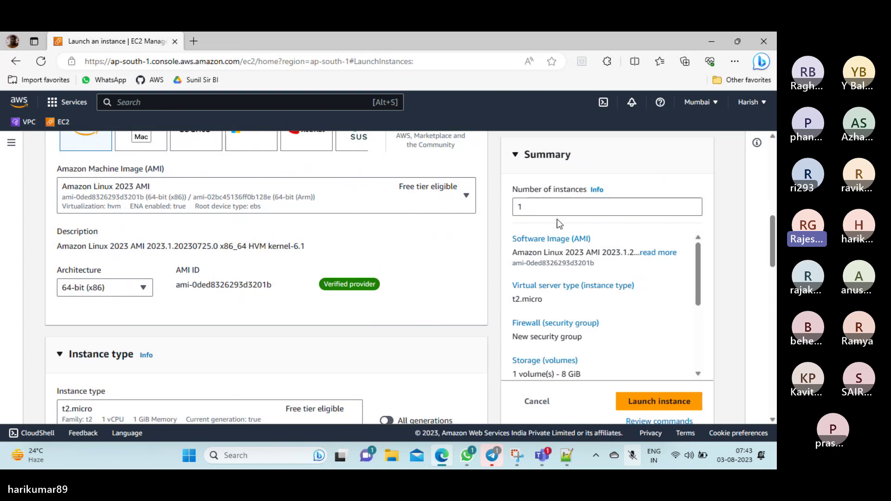
Open the AMI dropdown and scroll to Amazon Linux 2 AMI (HVM) - Kernel 5.10
left_click(467, 196)
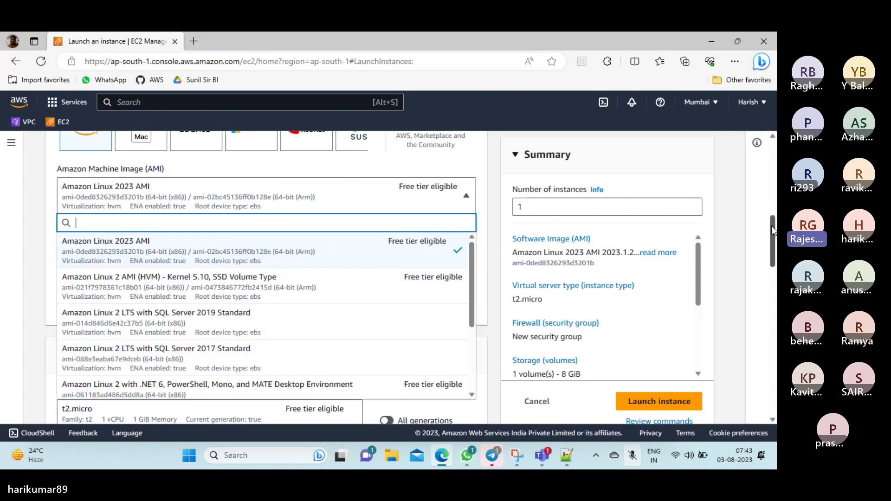
left_click_drag(772, 230, 773, 244)
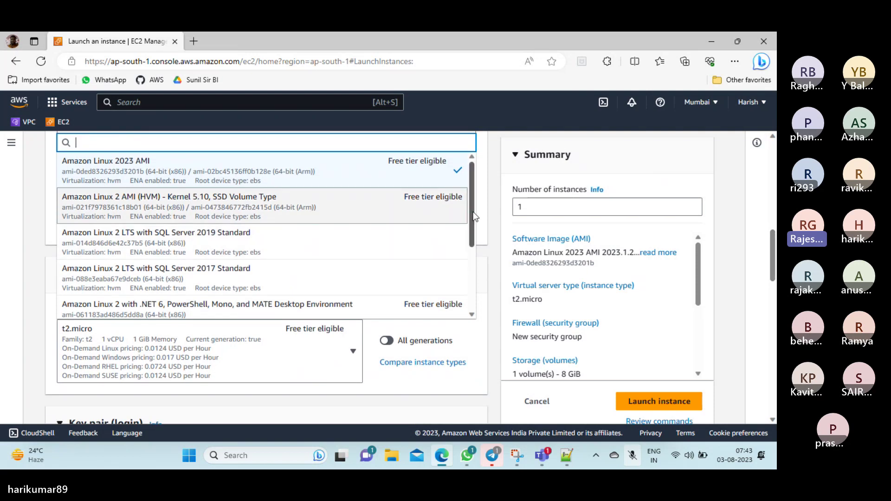
mouse_move(474, 216)
left_mouse_down()
mouse_move(475, 247)
mouse_move(476, 208)
left_mouse_up()
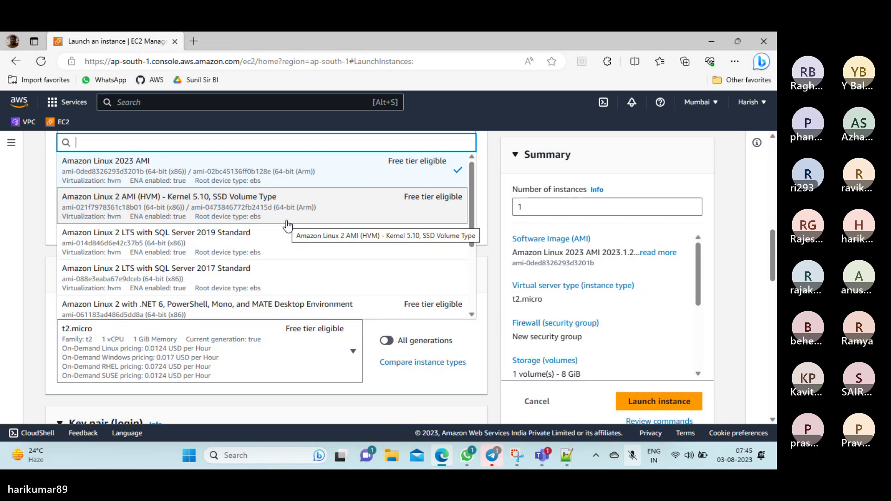
Toggle the microphone, reopen the Amazon Machine Image list, then switch to Notepad++
left_click(632, 457)
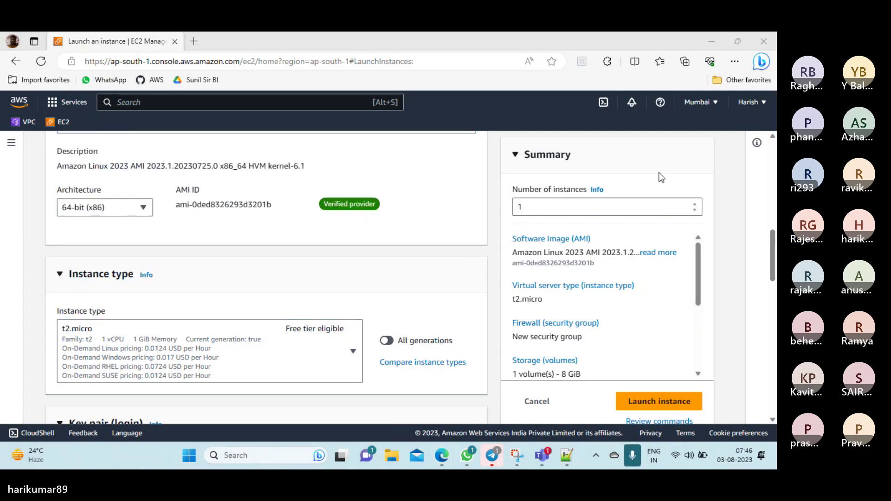
left_click_drag(772, 232, 770, 266)
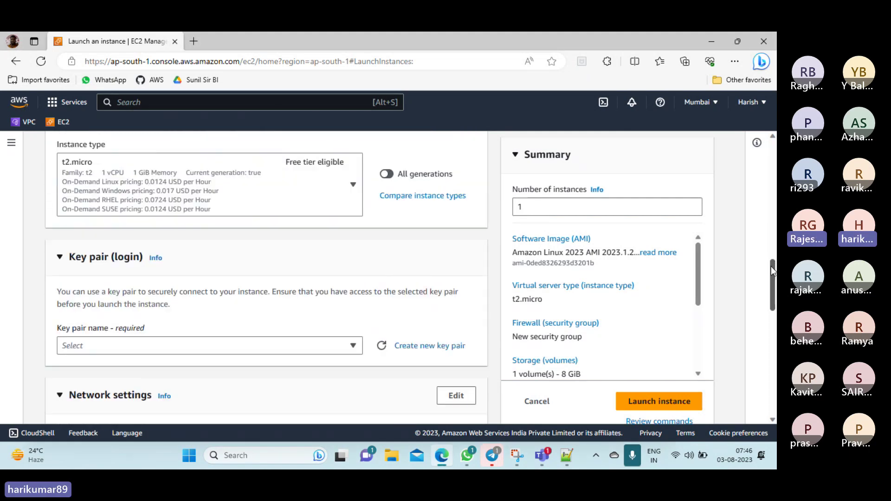
left_click(634, 458)
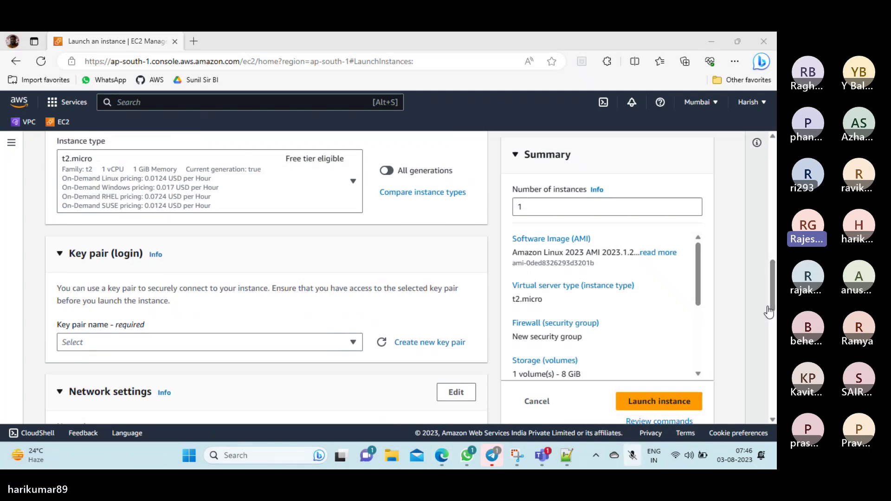
left_click_drag(774, 284, 763, 237)
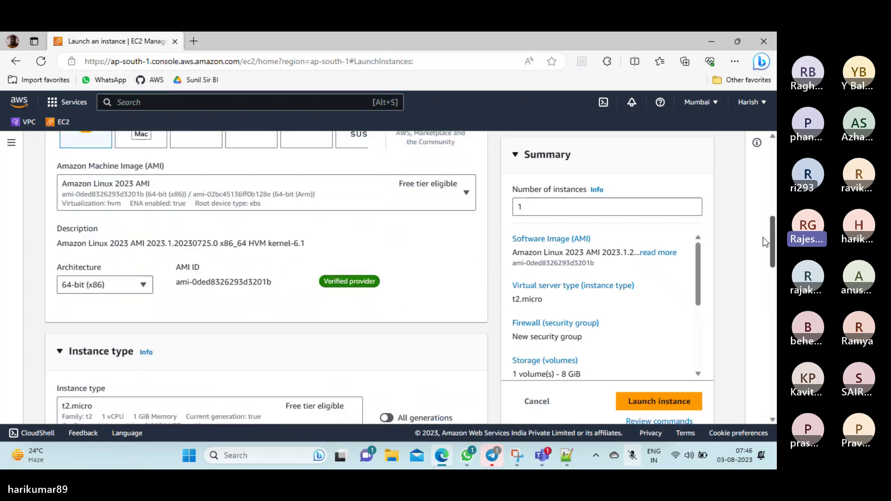
left_click(466, 193)
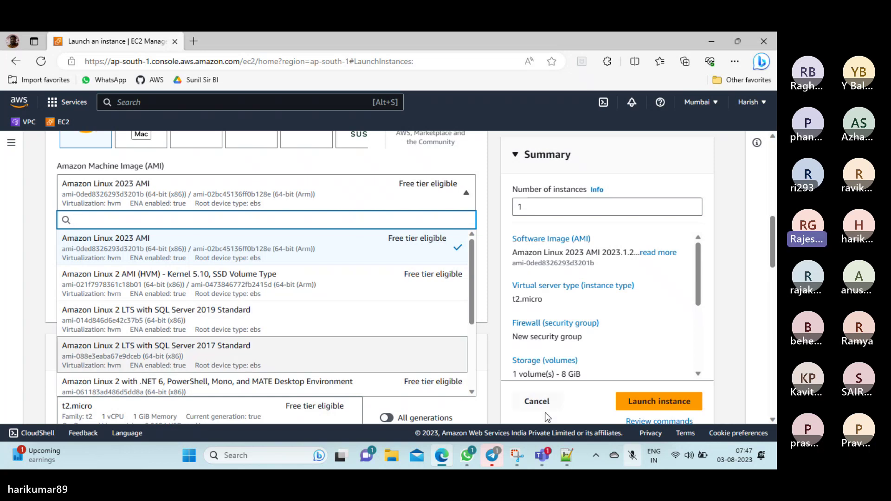
left_click(566, 456)
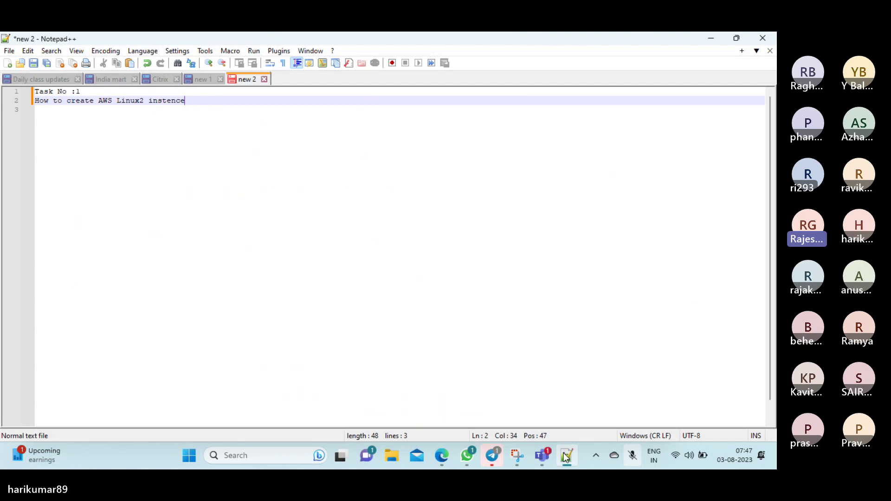
Add lines 'Windows Machine', 'Hard Disk 30 GB Per Insentec' and 'Monthly limit 750 Hrs'
key("Return")
key("Return")
key("Return")
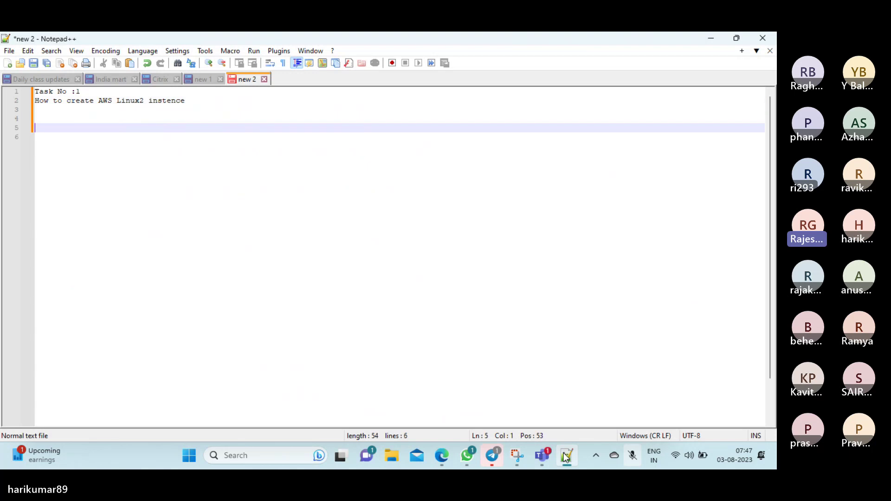
key("Return")
key("Return")
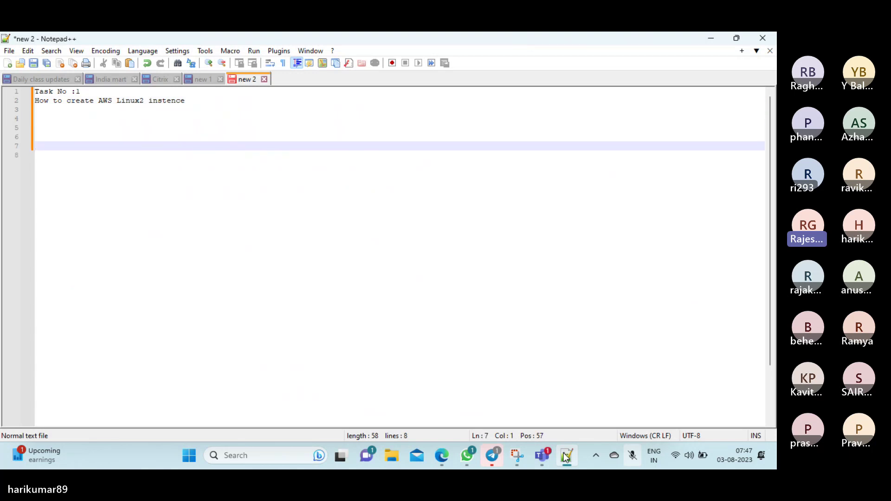
type("Windows Machine")
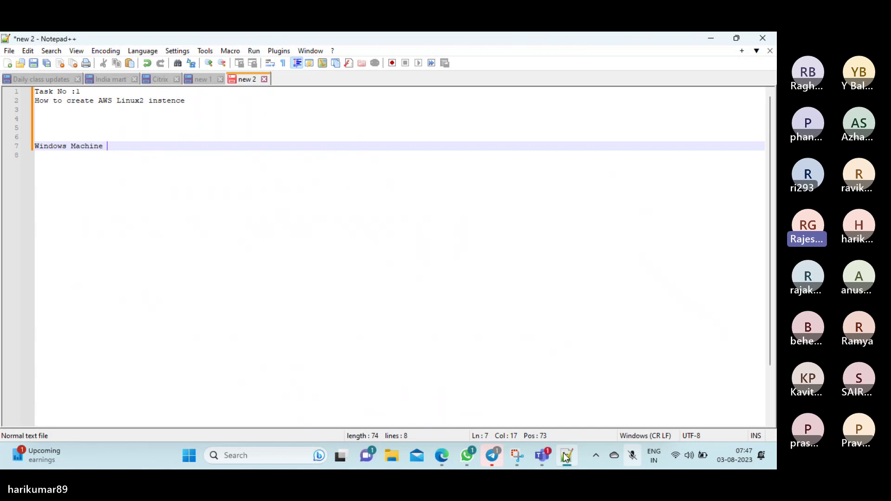
key("Return")
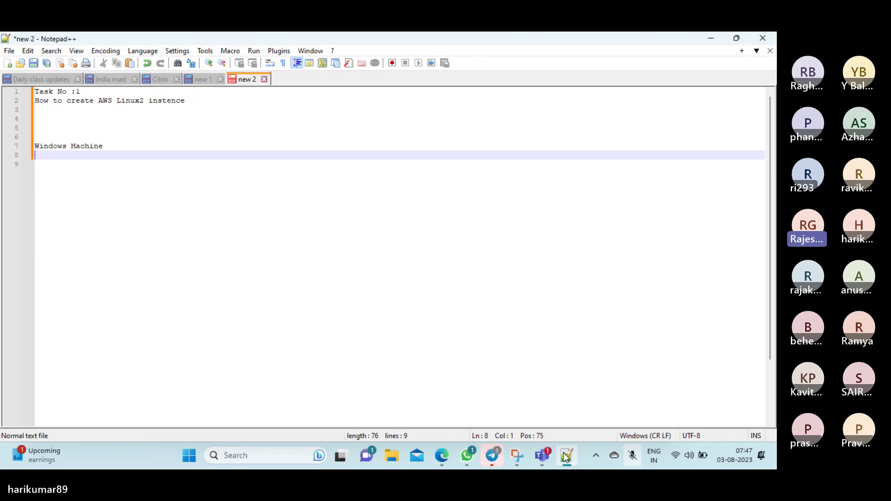
type("Hard ")
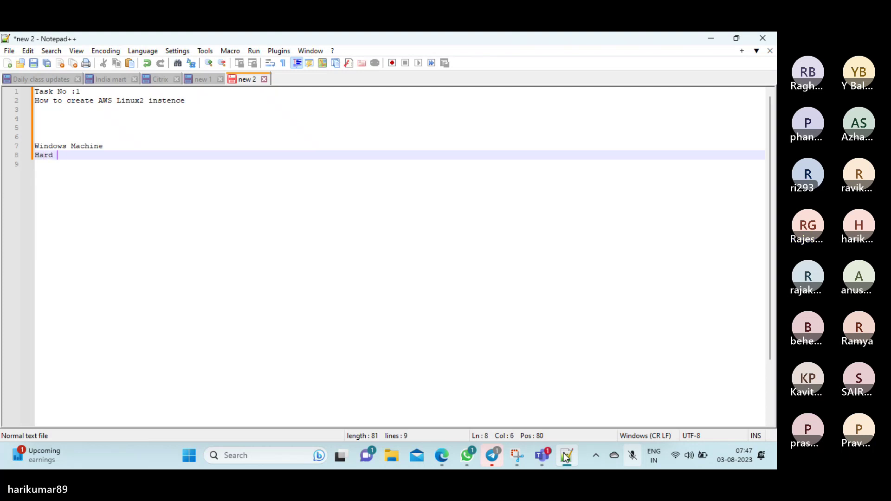
type("Disk 3")
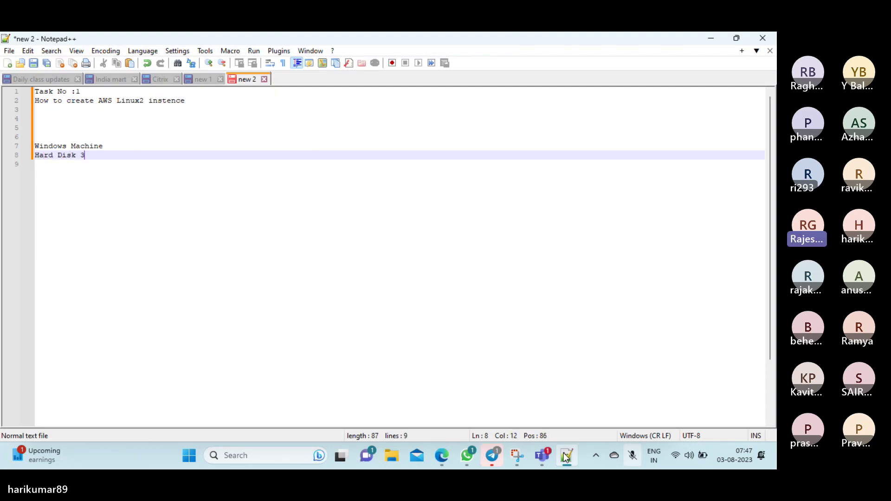
type("0 GB ")
type("Per Ve")
key("BackSpace")
key("BackSpace")
type("Insented")
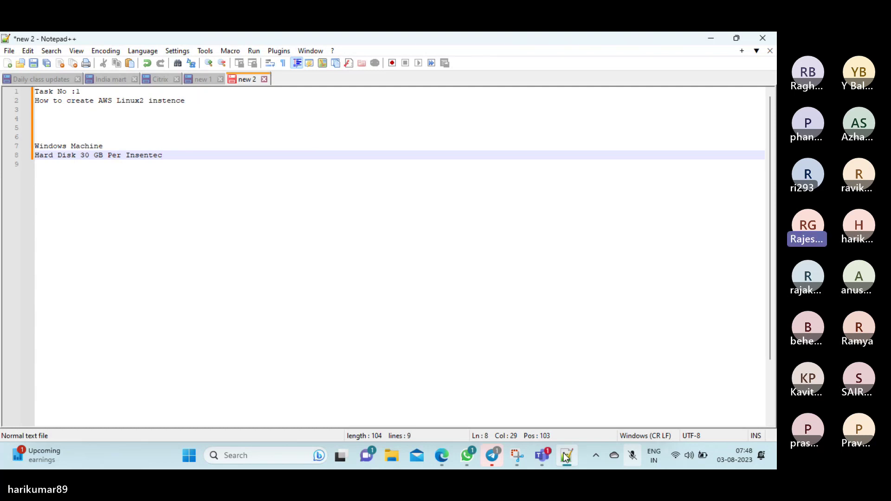
key("Return")
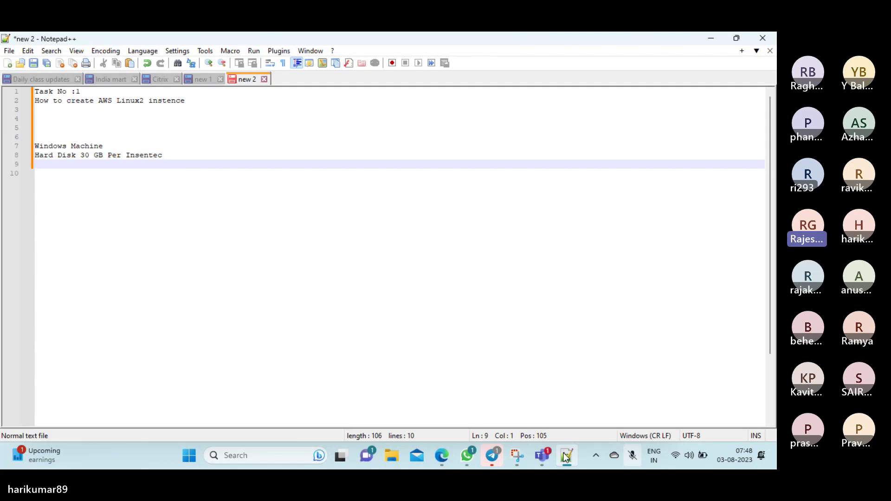
type("Monthly limit 750 ")
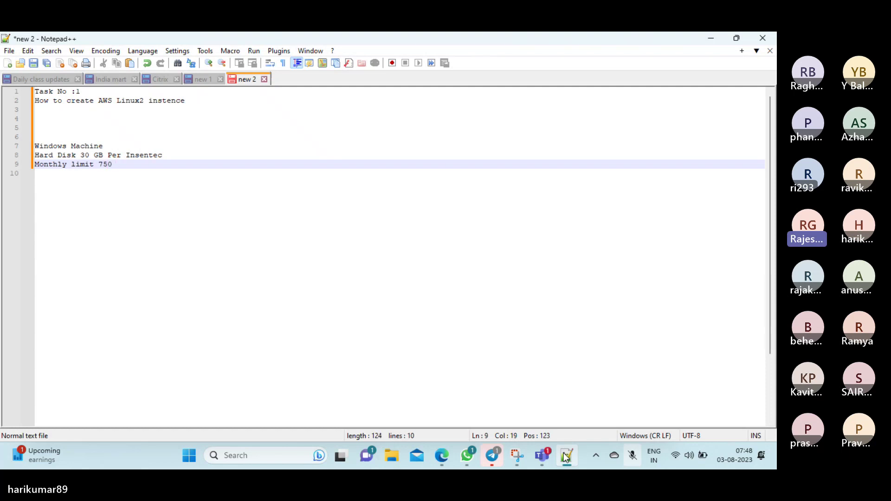
type("Hrs")
key("Return")
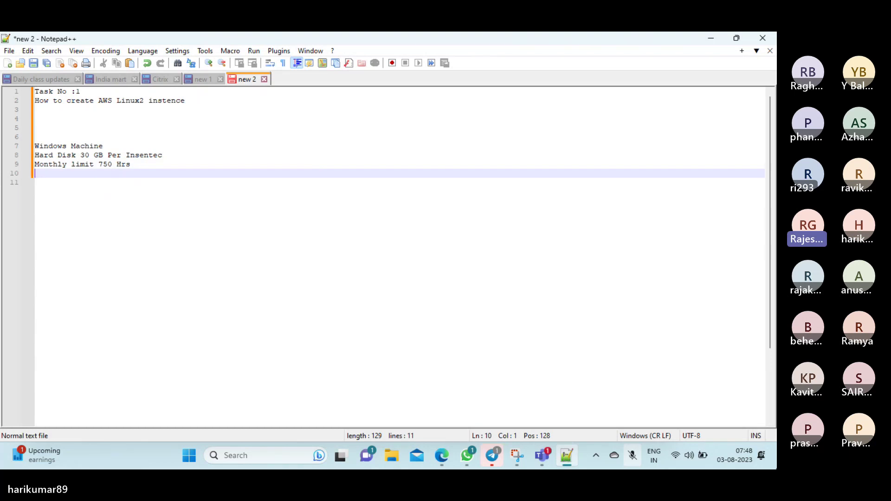
left_click(634, 459)
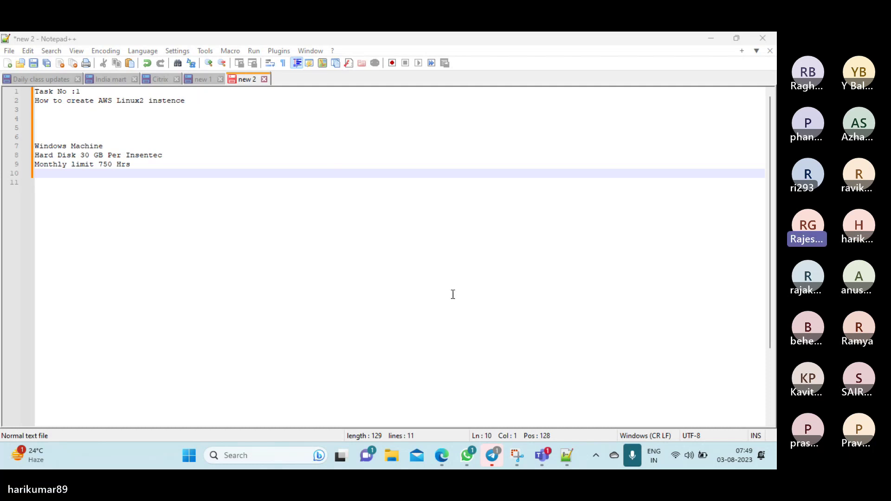
In Notepad++, add blank lines below the monthly limit and type '15 Days c' on line 17
left_click(116, 177)
key("Return")
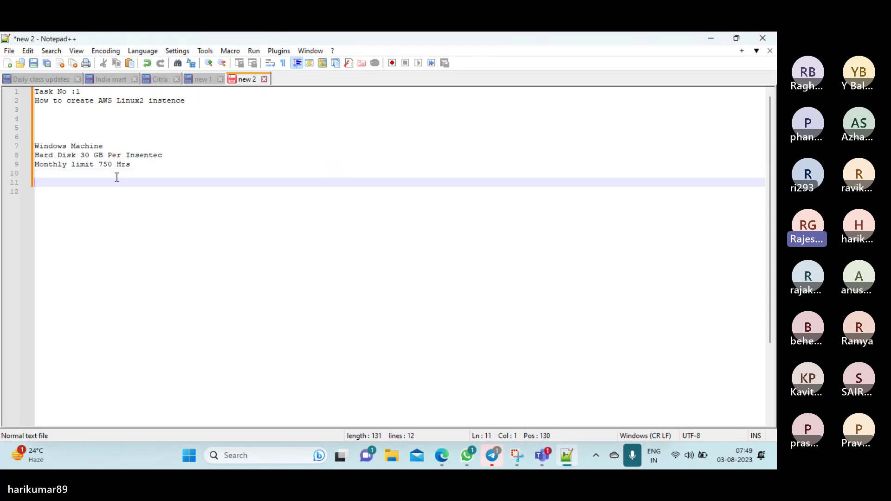
key("BackSpace")
key("BackSpace")
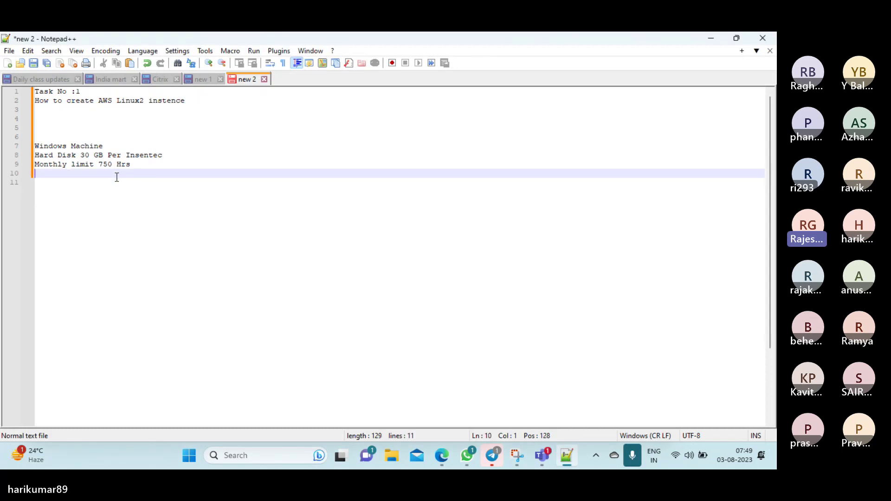
key("Return")
key("Return")
key("Return")
key("Return")
key("Return")
key("Return")
key("Return")
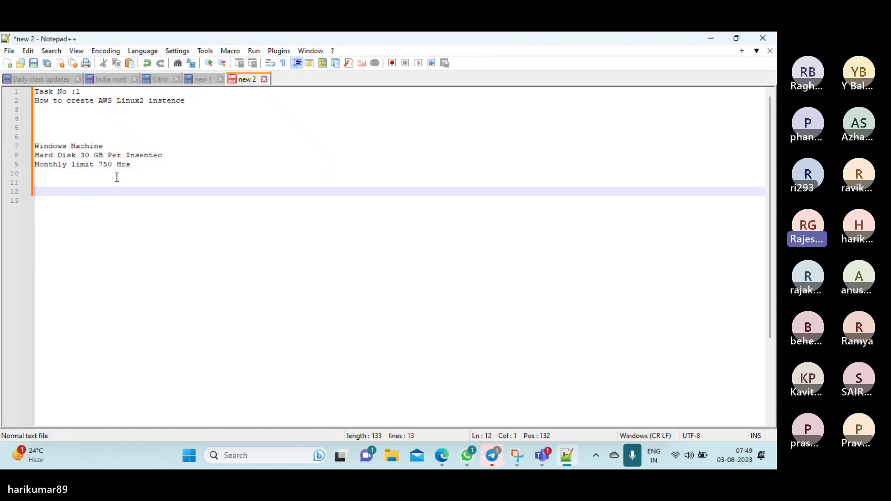
key("Return")
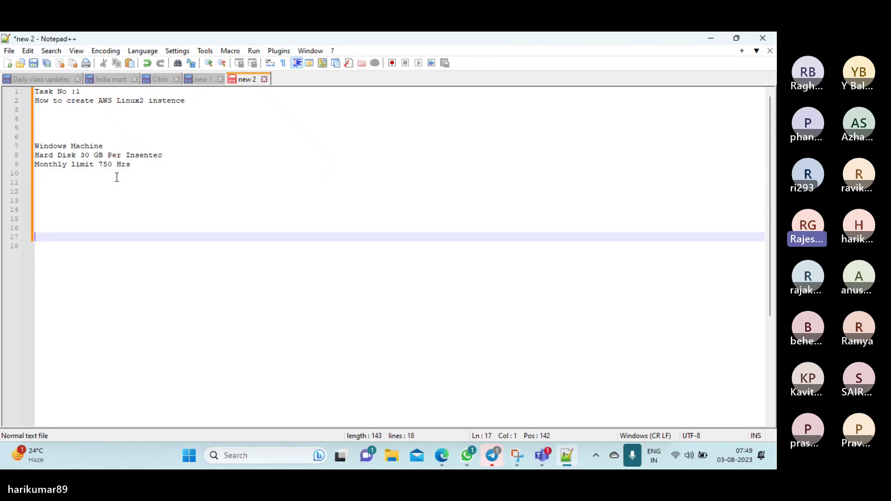
type("15 Days c")
Launch Windows Calculator by searching 'cal' from the taskbar
left_click(235, 455)
type("cal")
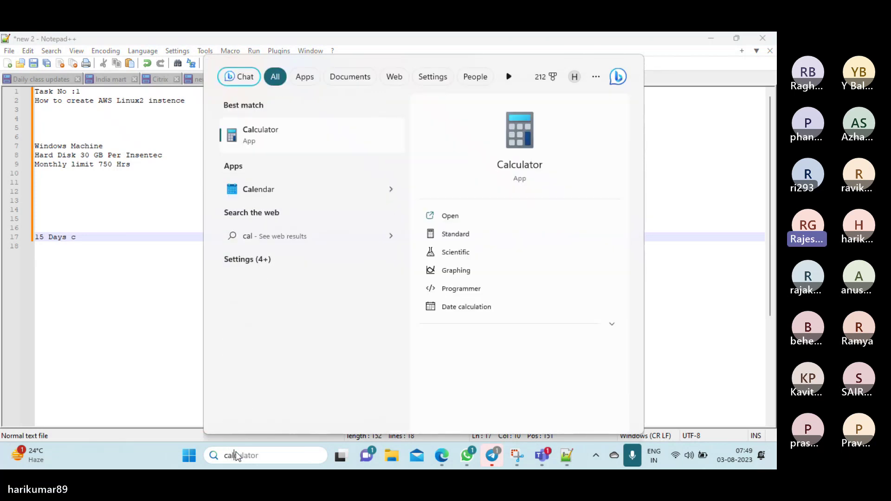
key("Return")
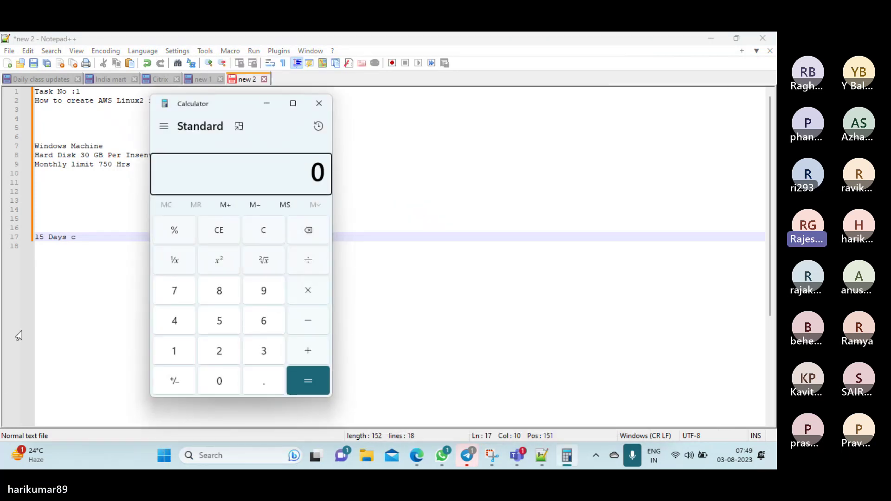
Move Calculator beside the notes, compute 15 × 24 = 360, then multiply by 24 again (8,640)
left_click_drag(207, 111, 472, 103)
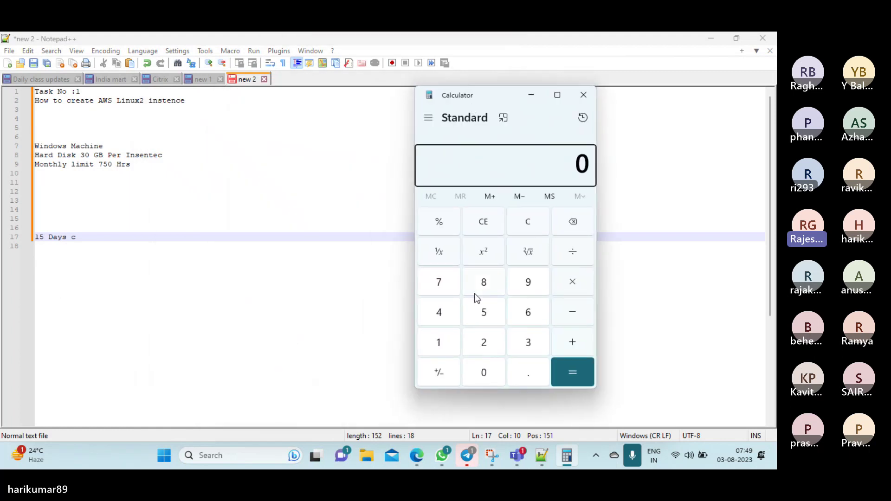
left_click(449, 352)
left_click(492, 315)
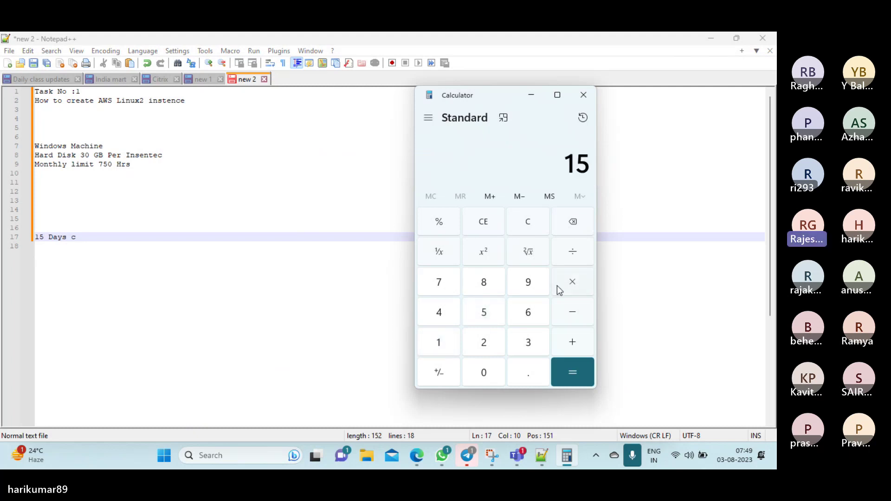
left_click(572, 282)
left_click(489, 339)
left_click(446, 311)
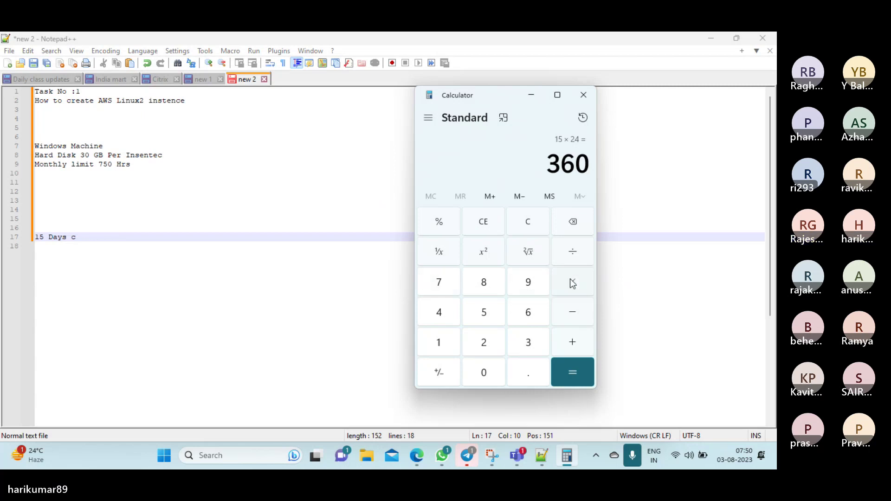
left_click(574, 375)
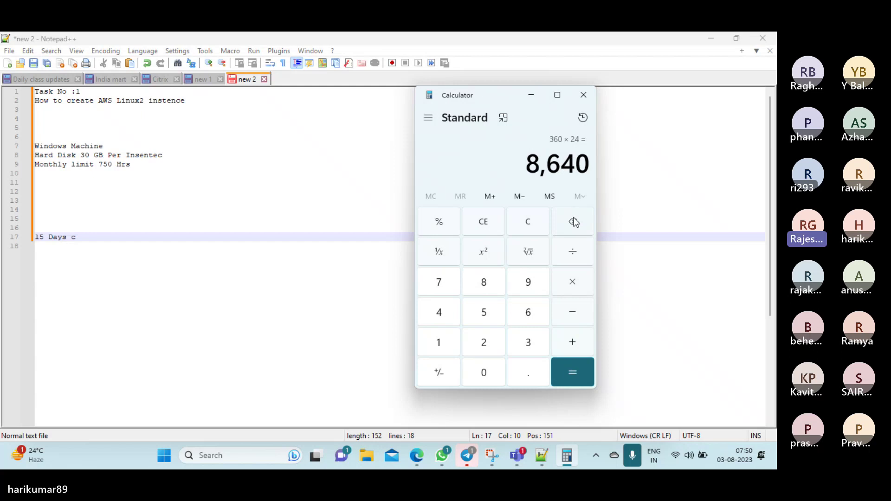
Clear the calculator and compute 360 × 2 = 720
left_click(531, 221)
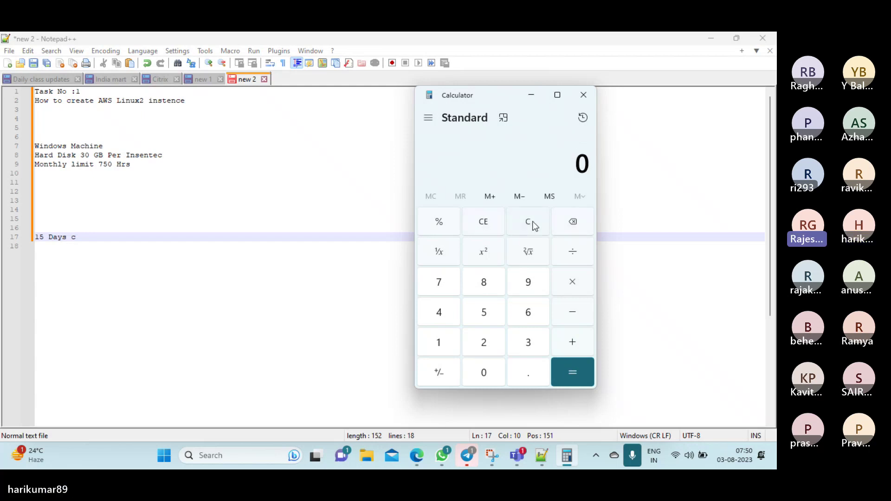
left_click(530, 312)
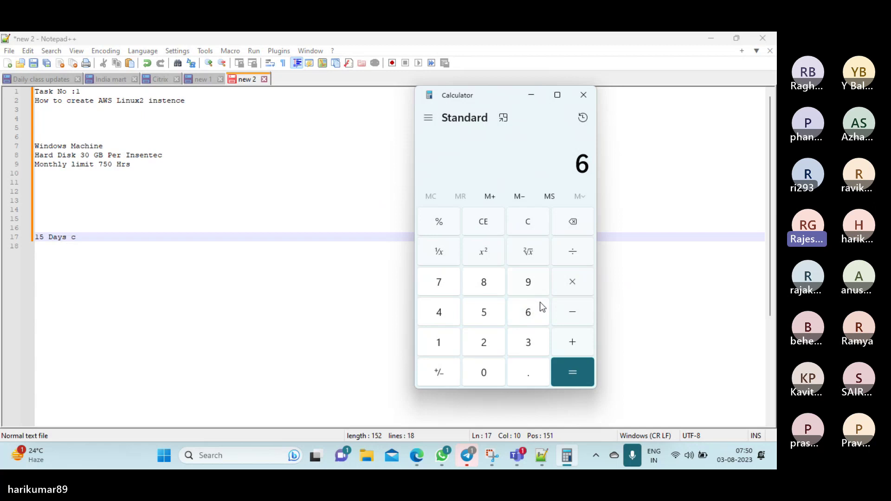
left_click(572, 224)
left_click(532, 337)
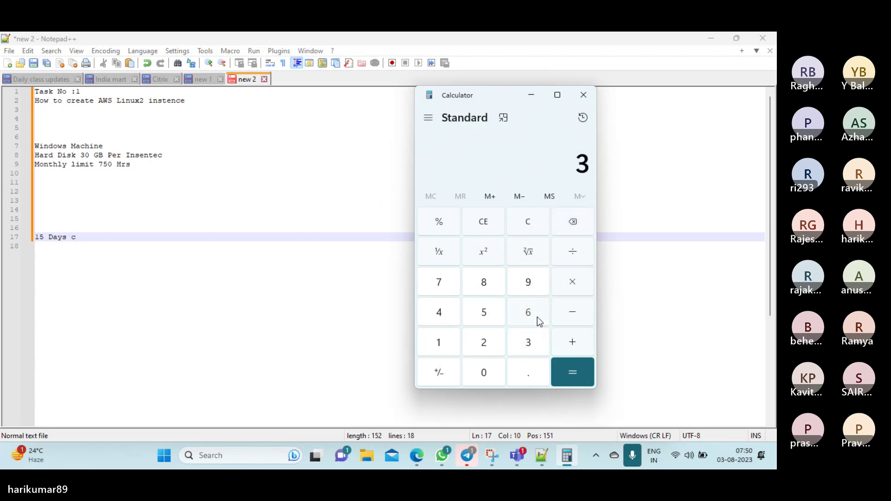
left_click(535, 316)
left_click(497, 377)
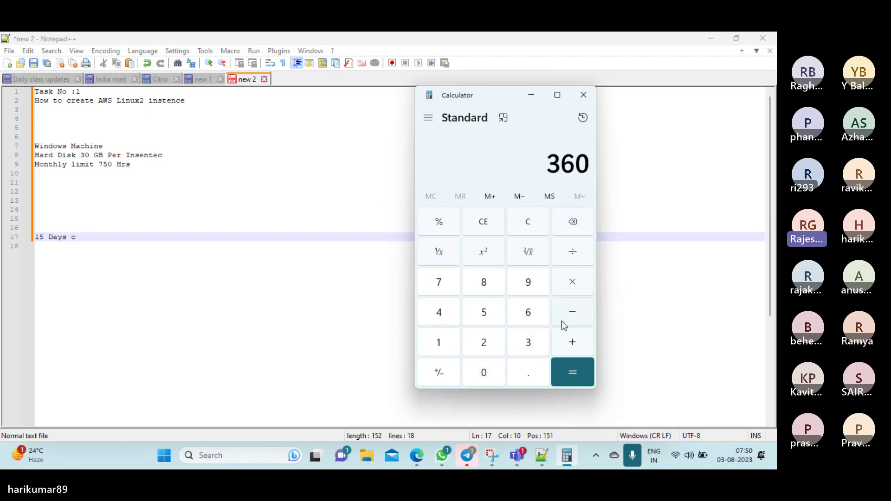
left_click(574, 287)
left_click(486, 339)
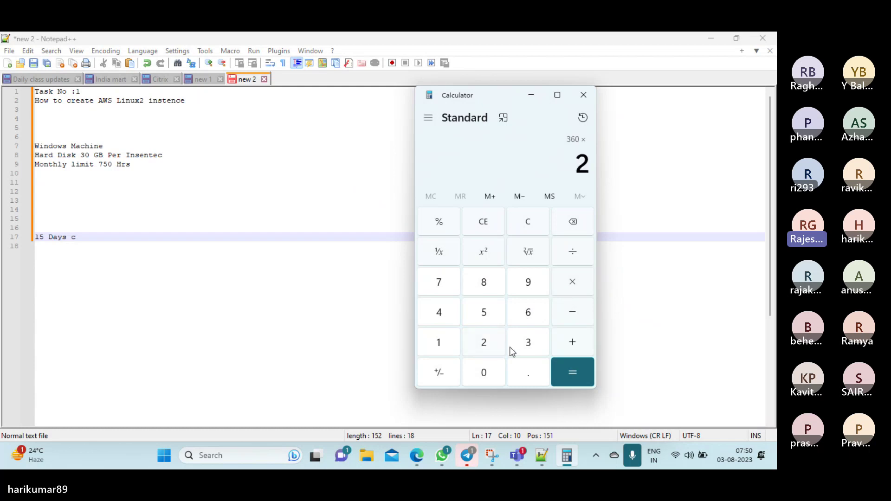
left_click(578, 383)
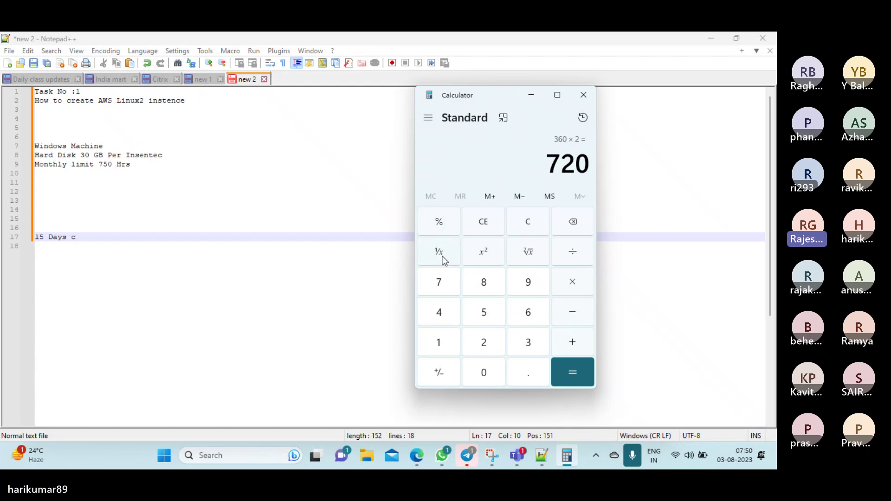
Add 720 to 720 to get 1,440
left_click(573, 342)
left_click(437, 282)
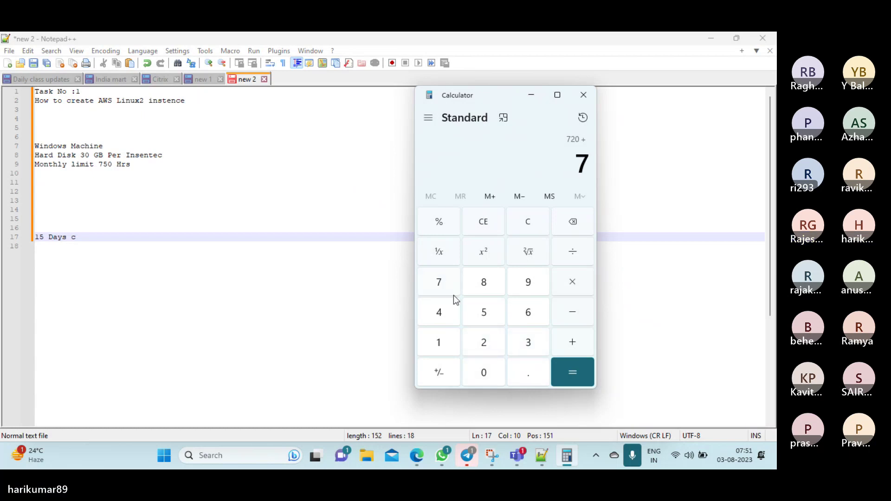
left_click(494, 341)
left_click(486, 373)
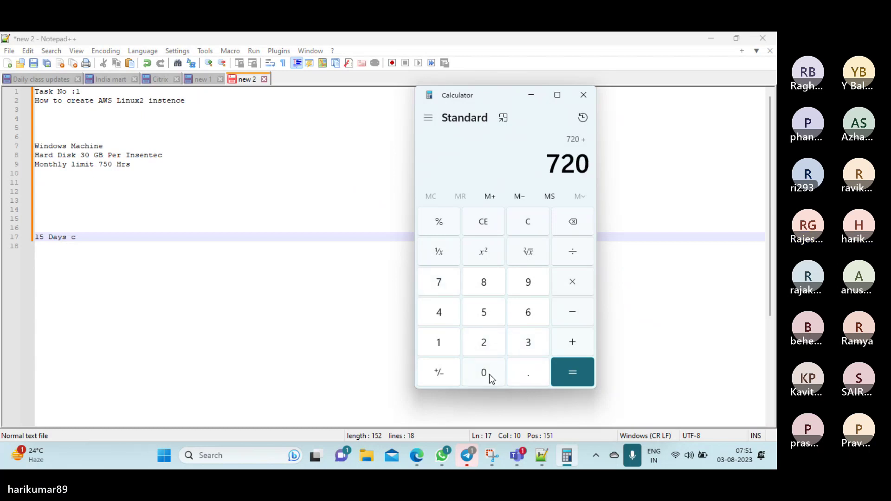
left_click(573, 378)
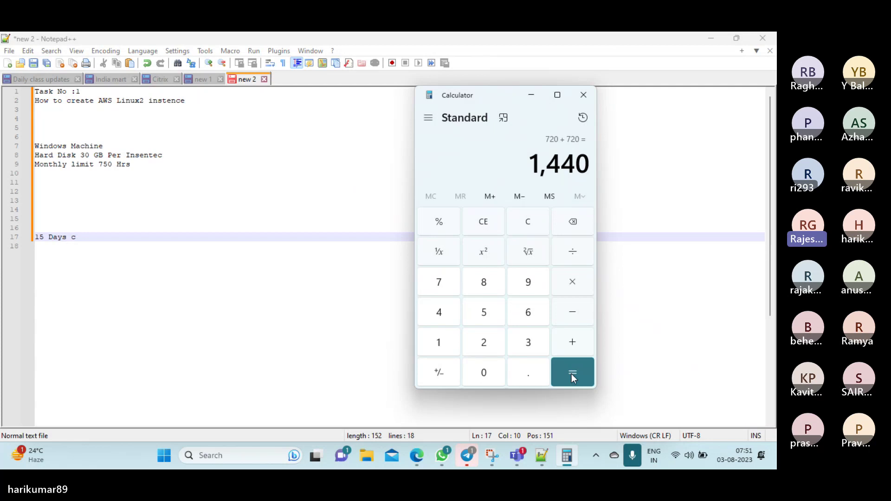
Subtract the 750-hour monthly limit from 1,440, giving 690 extra hours
left_click(575, 317)
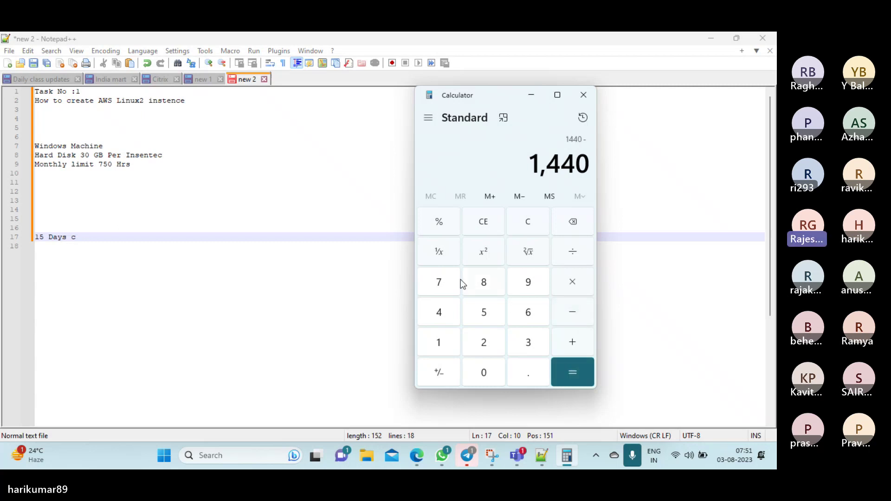
left_click(447, 278)
left_click(484, 310)
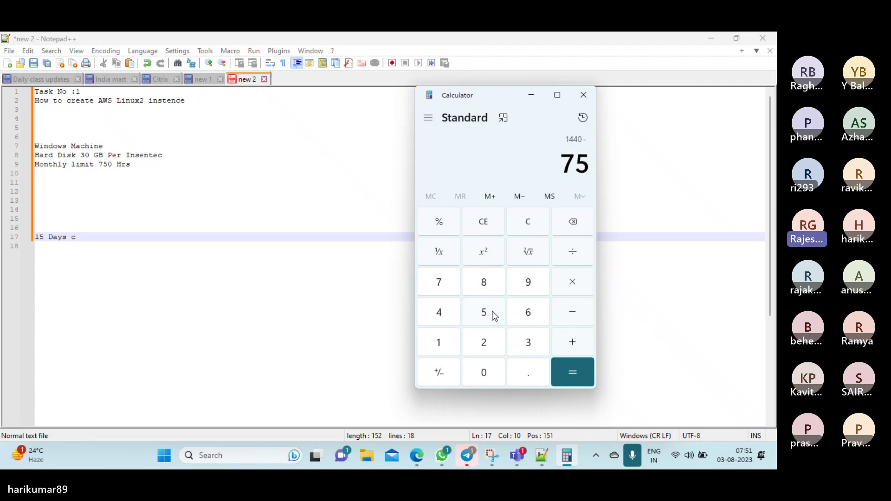
left_click(483, 372)
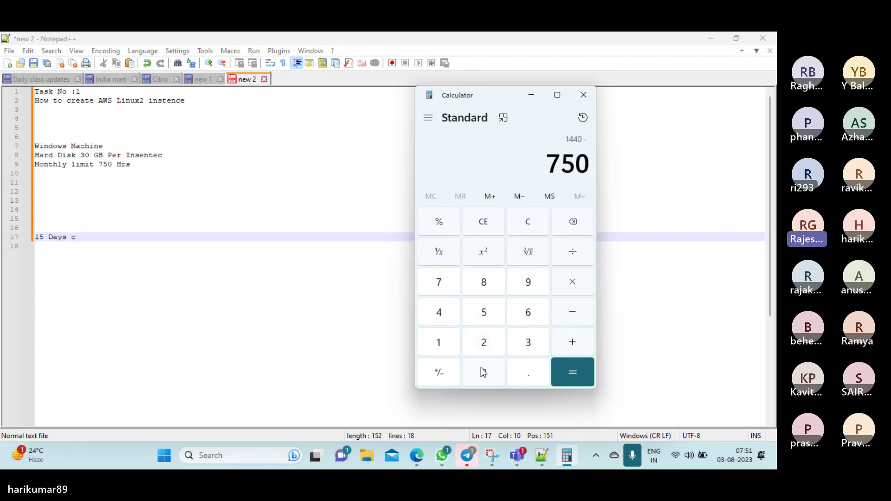
left_click(573, 370)
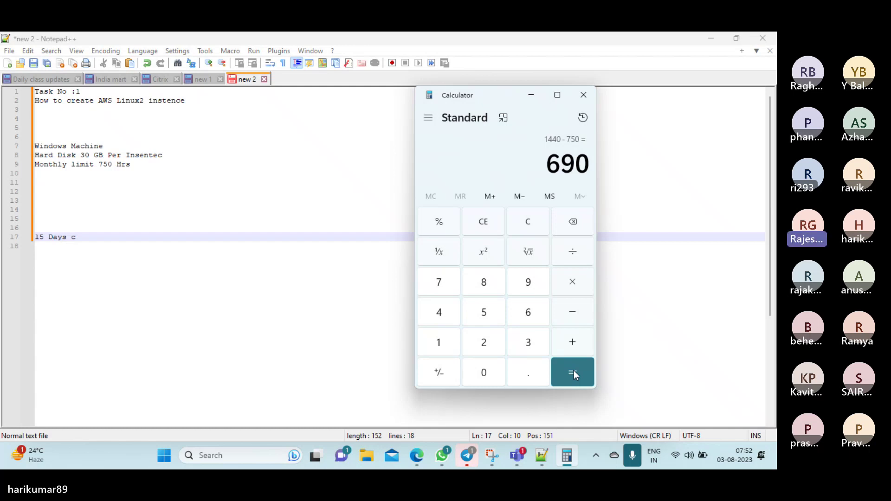
Back in Edge, go to aws.amazon.com in a new tab and open the AWS Management Console
mouse_move(415, 466)
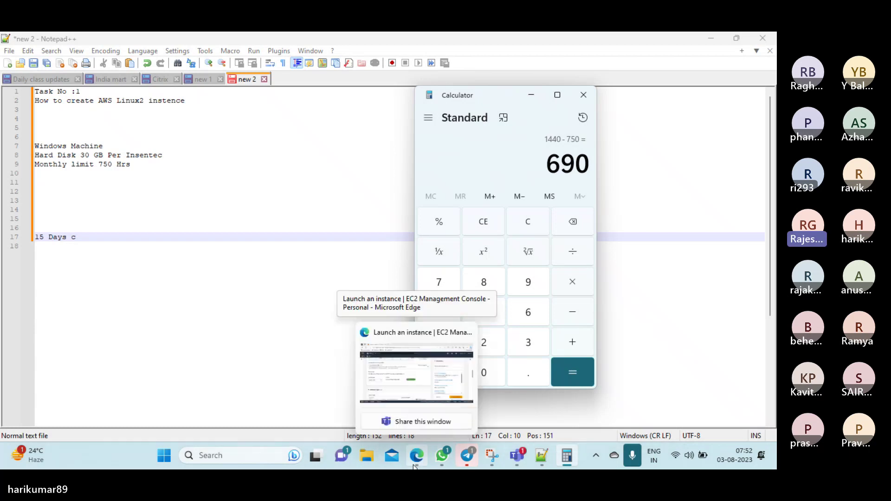
left_click(416, 367)
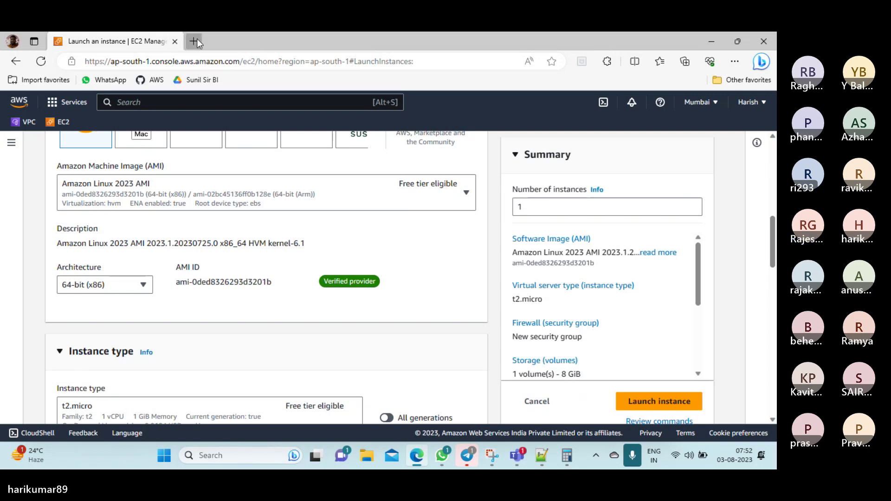
left_click(193, 41)
type("aws")
key("Return")
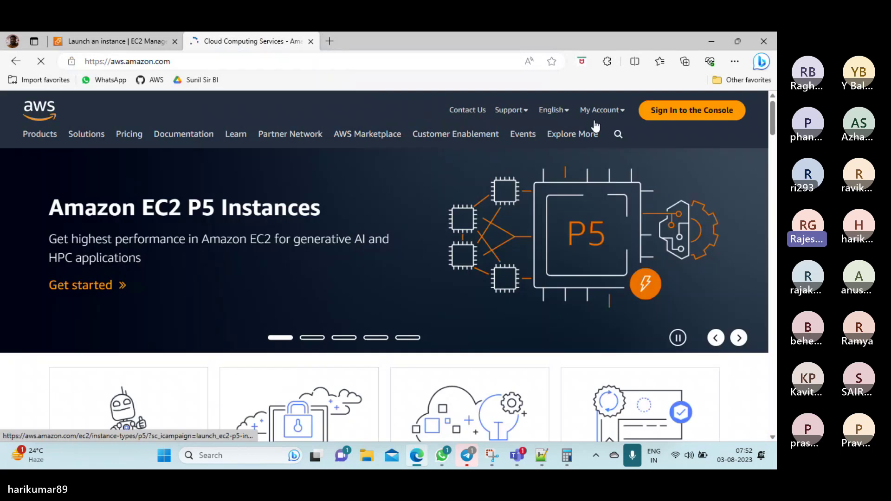
left_click(692, 110)
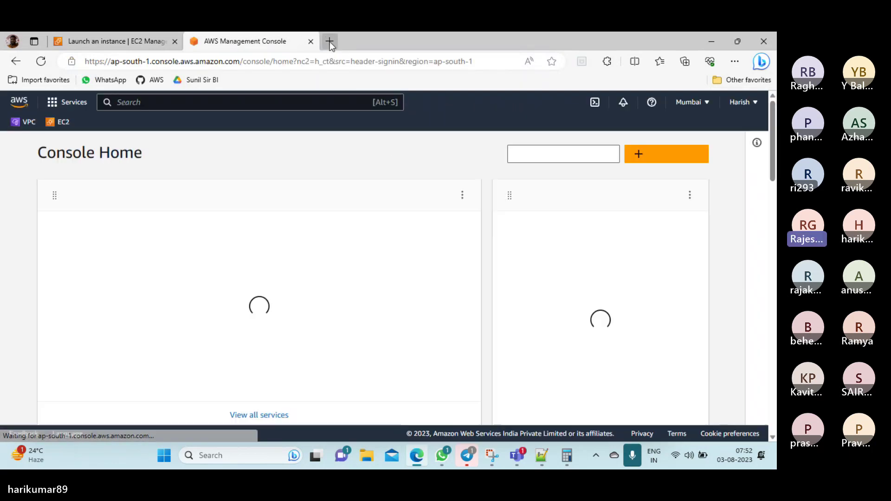
In another new tab, search 'google search' on Bing and open the Google homepage
left_click(329, 41)
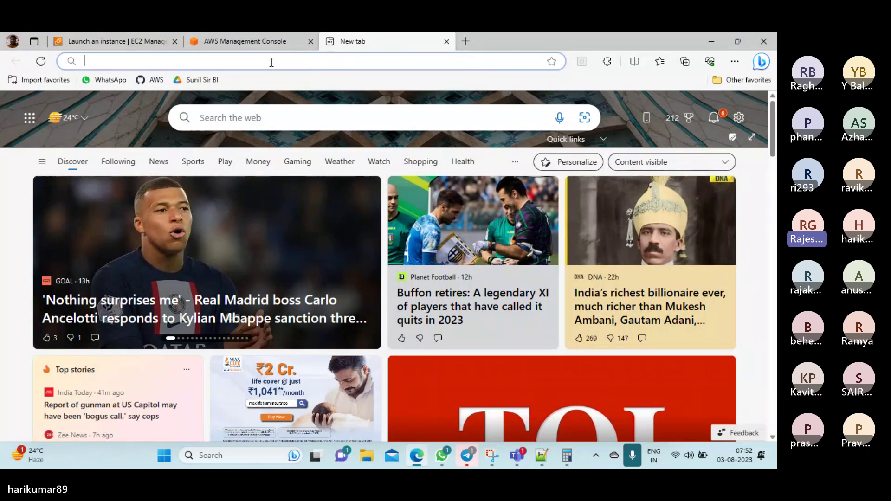
type("g")
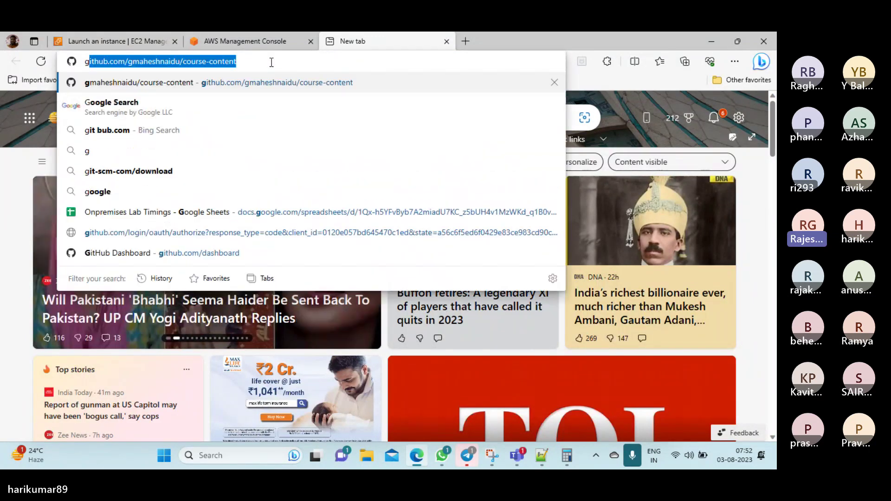
left_click(140, 93)
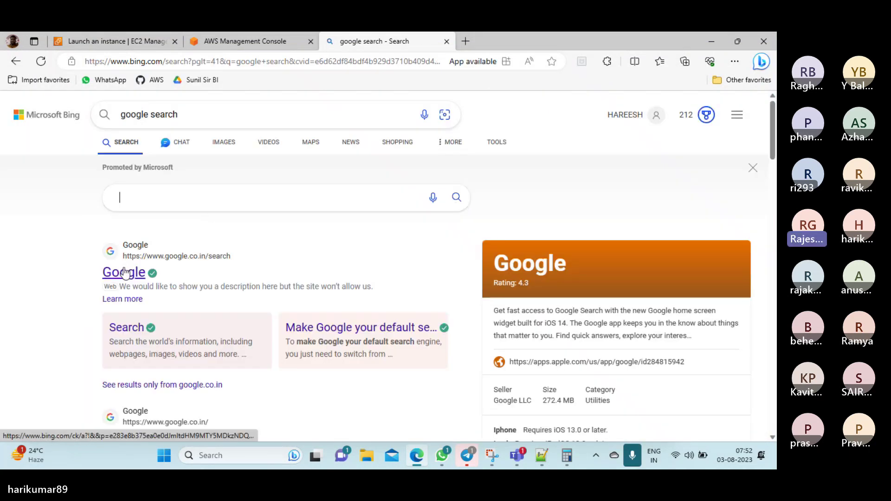
left_click(123, 272)
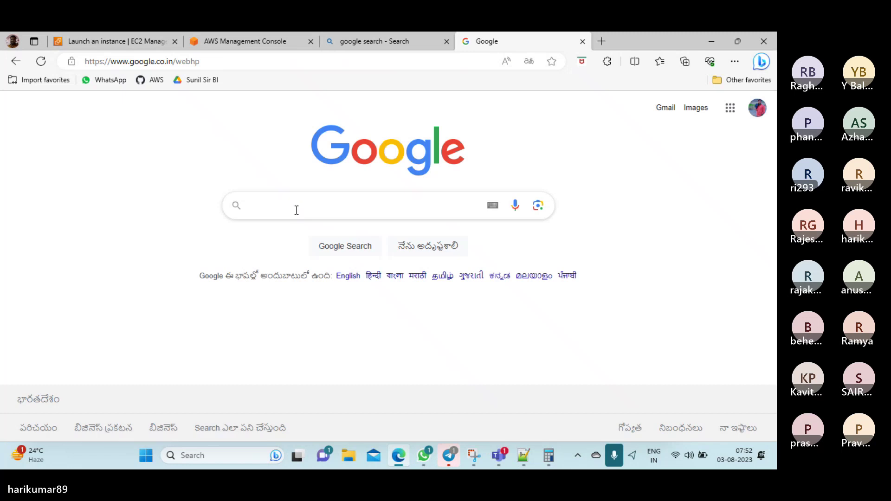
Google 'amazon ec2 prices' and open the Amazon EC2 Pricing result
left_click(296, 208)
type("a")
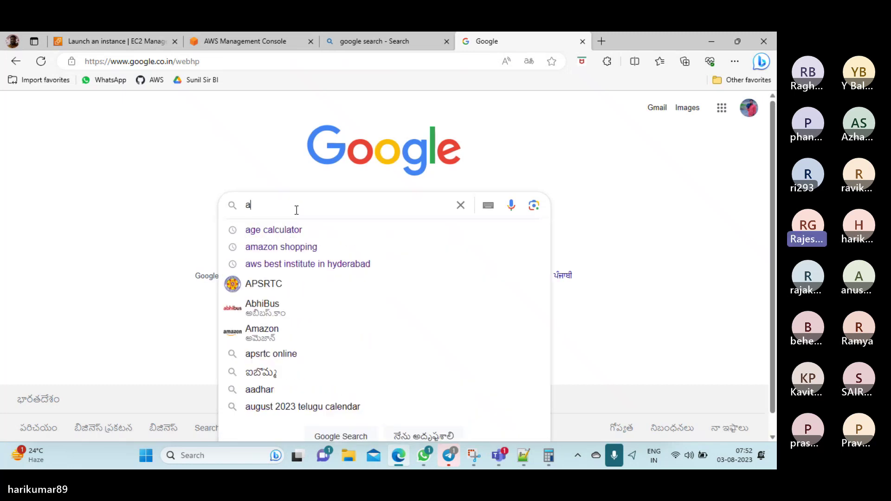
type("mazon ")
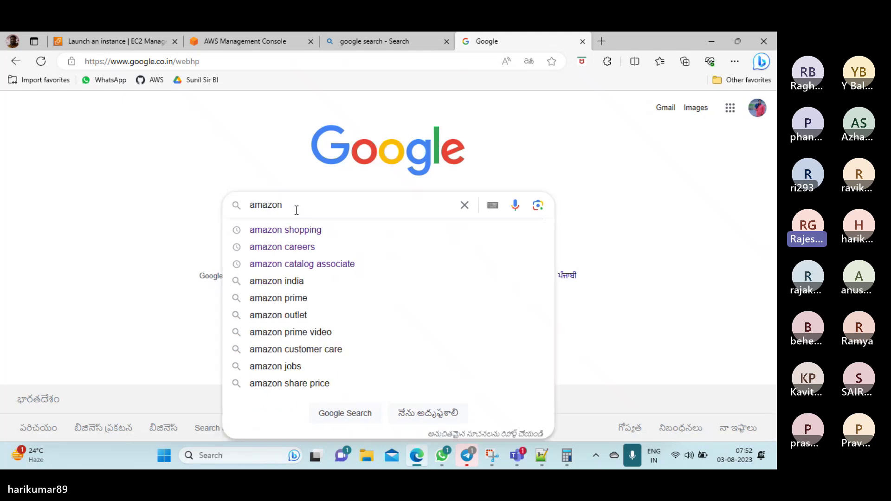
type("ec2")
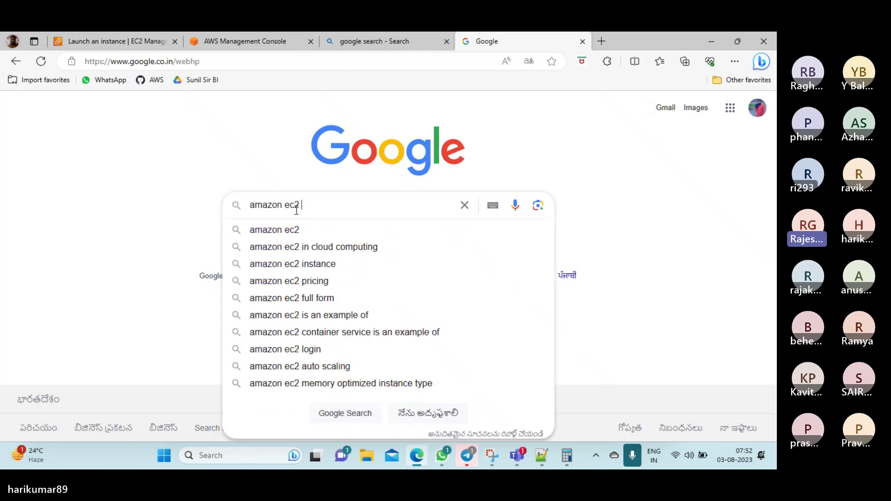
type(" prices")
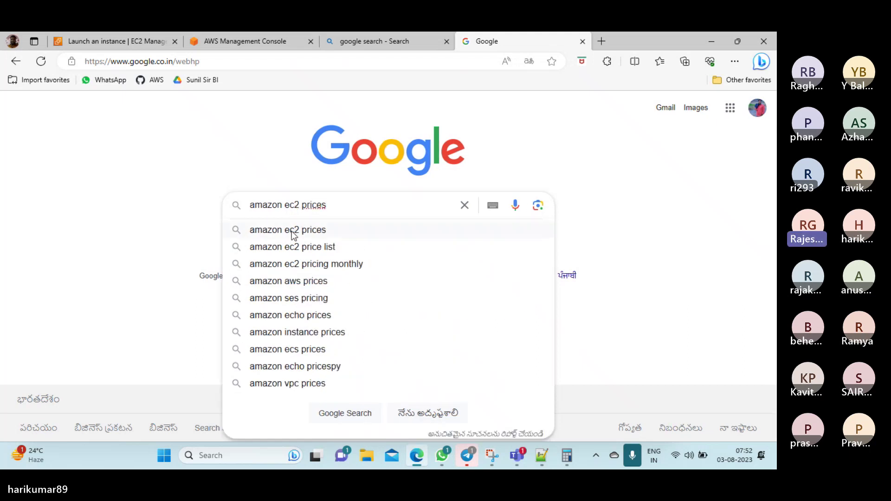
left_click(292, 231)
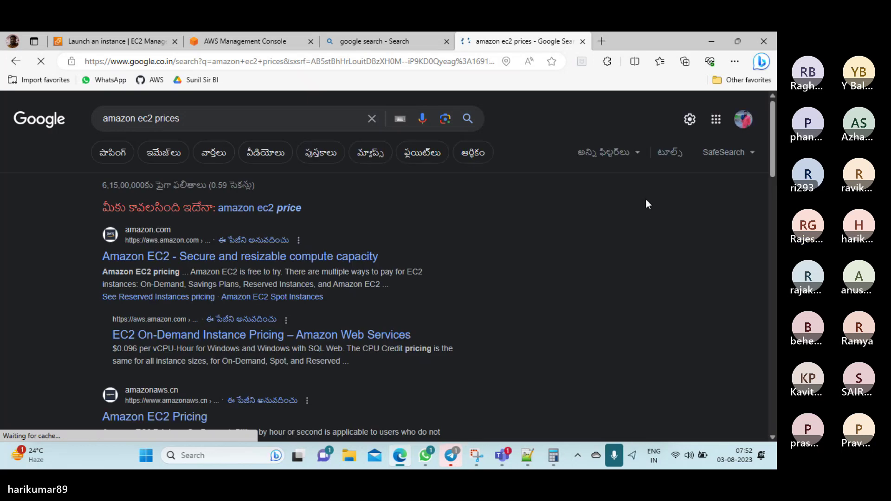
left_click_drag(772, 146, 772, 160)
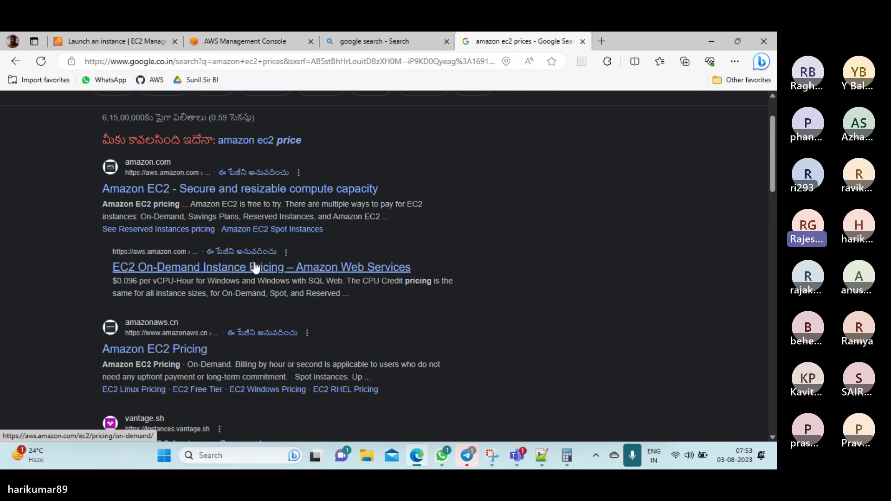
left_click(179, 349)
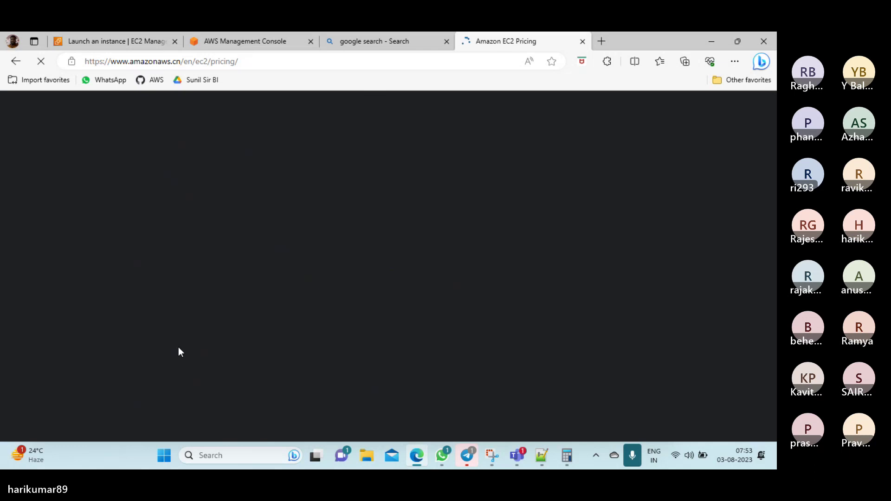
Mute the microphone and scroll to 'Amazon EC2 Instance Type by Operating System Pricing'
left_click(632, 458)
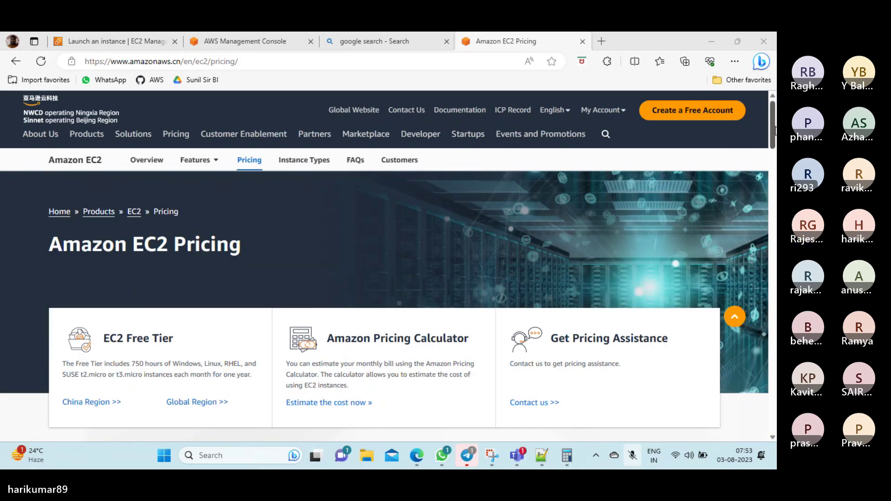
left_click_drag(775, 131, 774, 218)
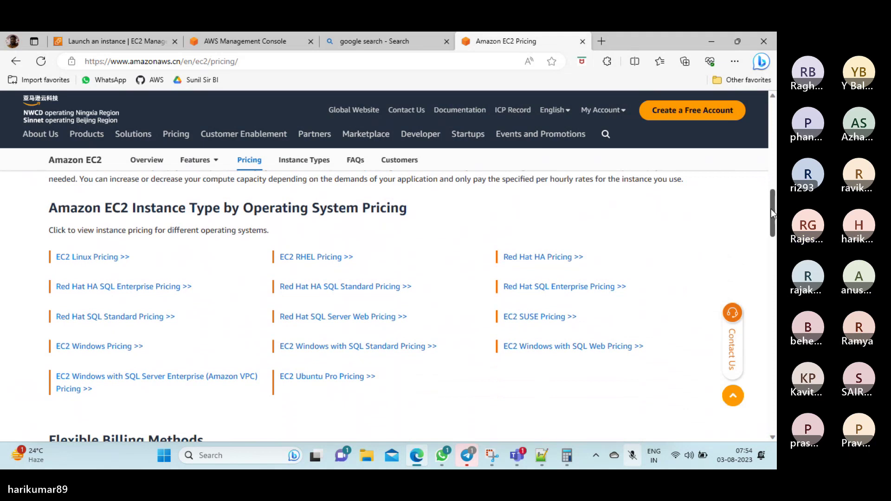
left_click_drag(770, 209, 770, 211)
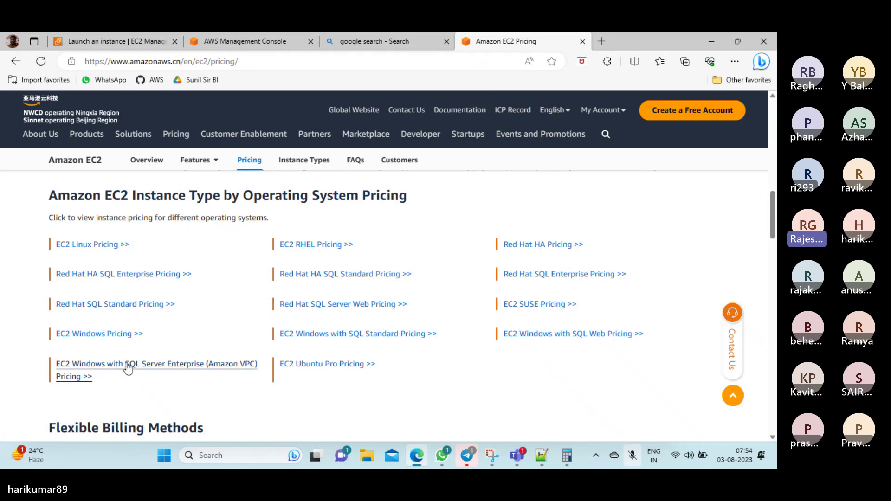
Open 'EC2 Windows Pricing >>' in a new tab, then toggle the mic and Quick Settings
left_click(100, 335)
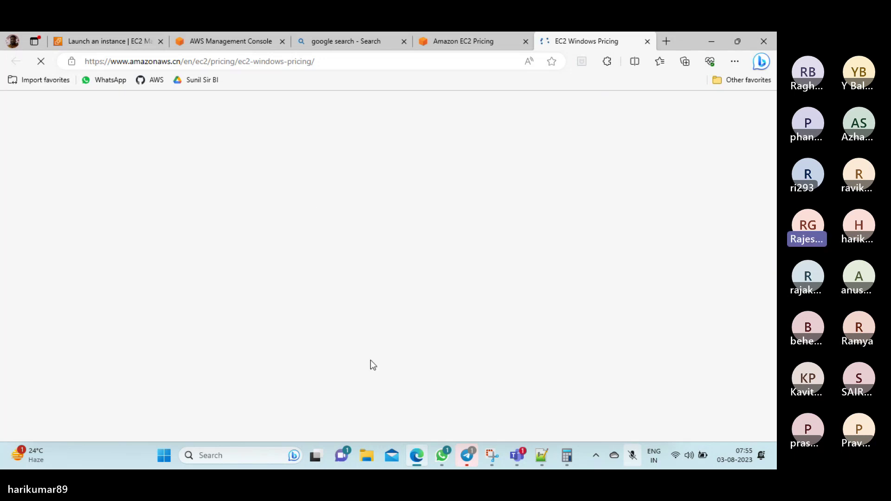
left_click(632, 457)
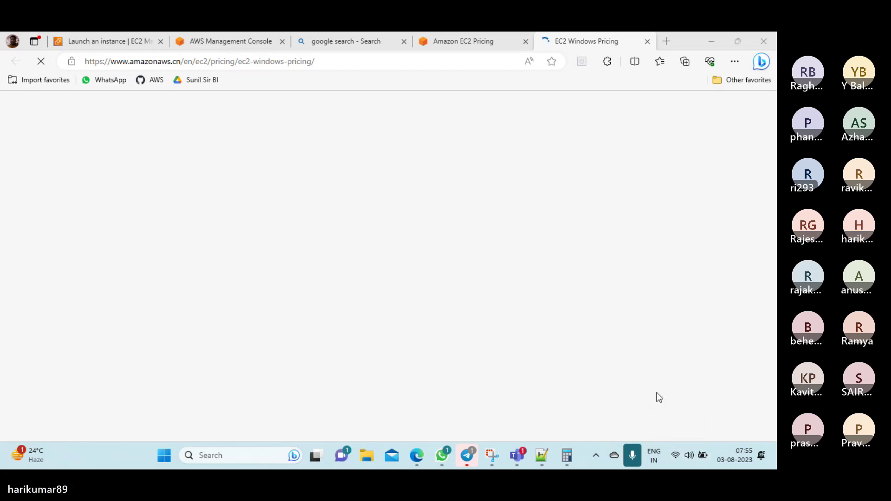
left_click(676, 457)
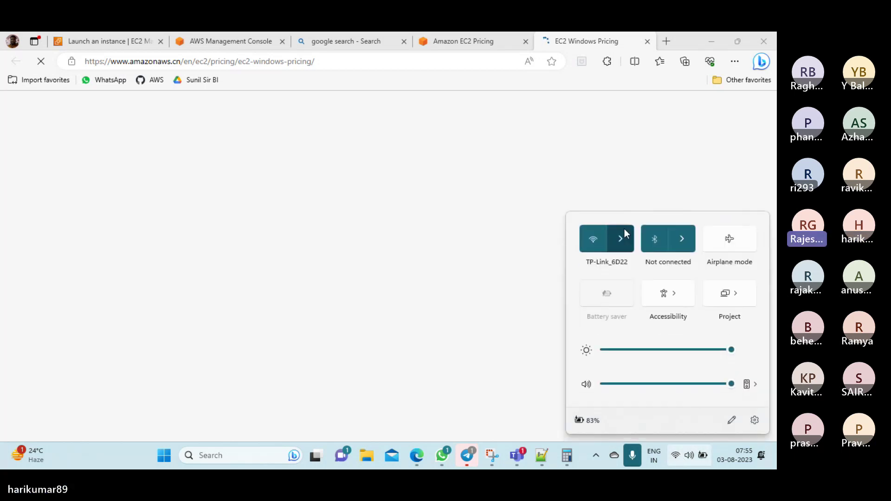
left_click(459, 243)
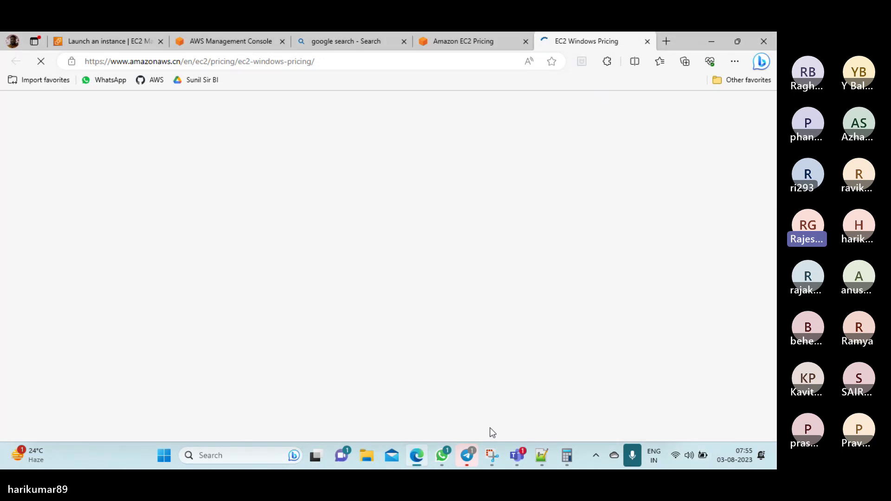
Launch Google Chrome from the taskbar search
left_click(247, 462)
type("g")
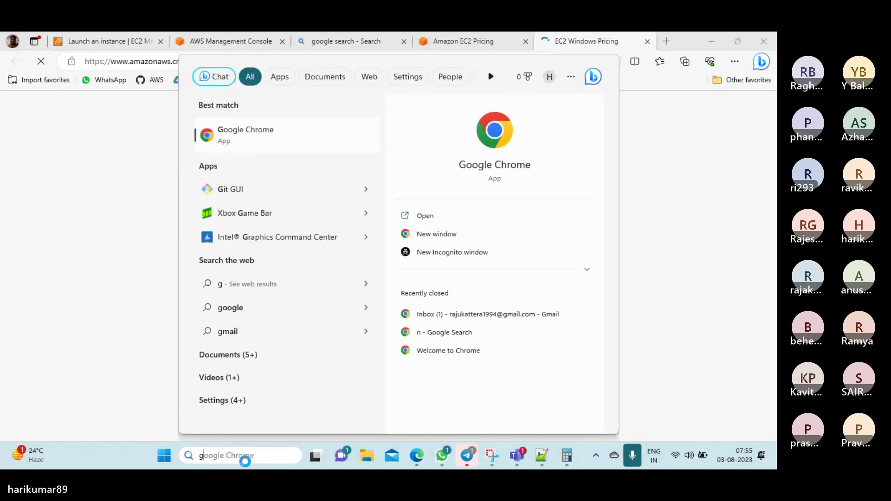
key("Return")
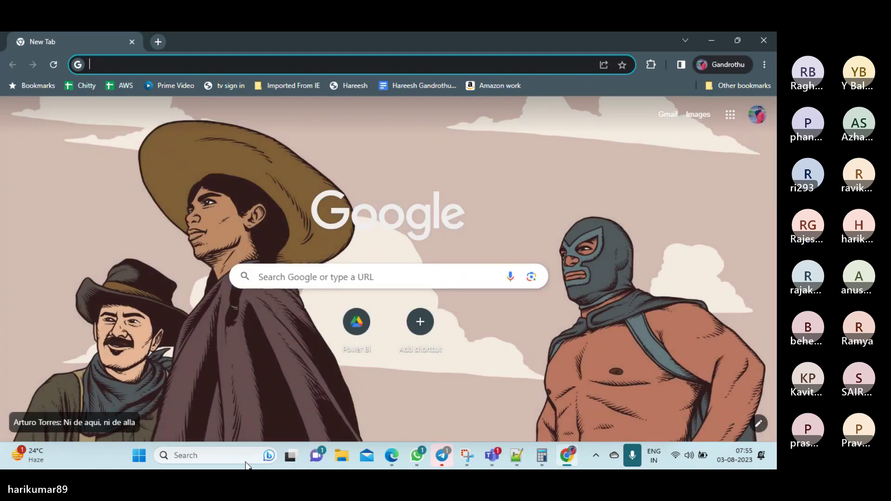
Search Google for 'aws ec2 windows price', correcting the typed typo
type("aws ec")
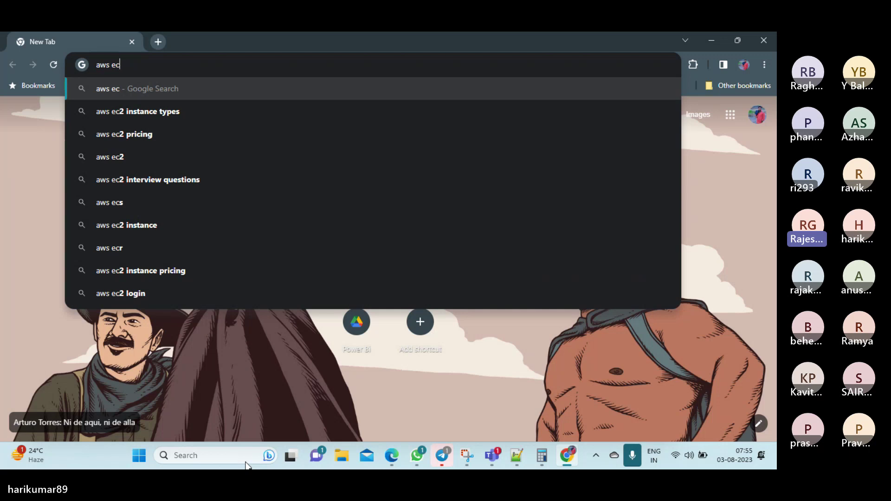
type("2 ")
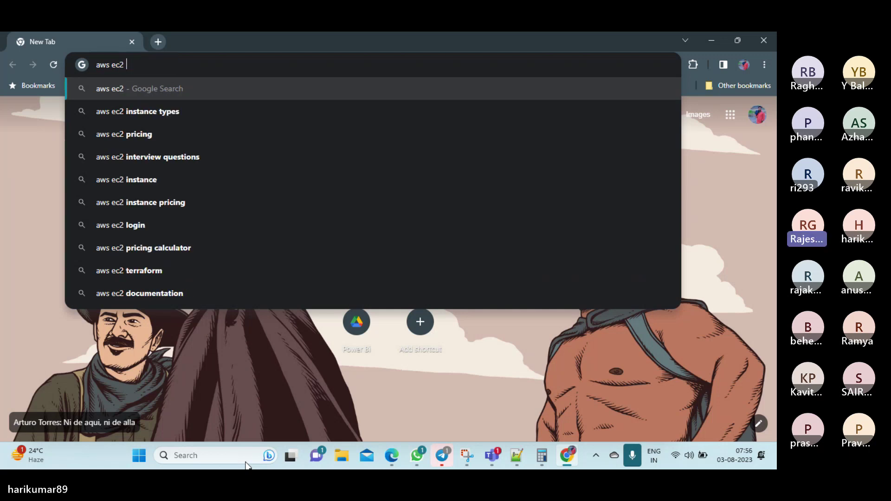
type("windw")
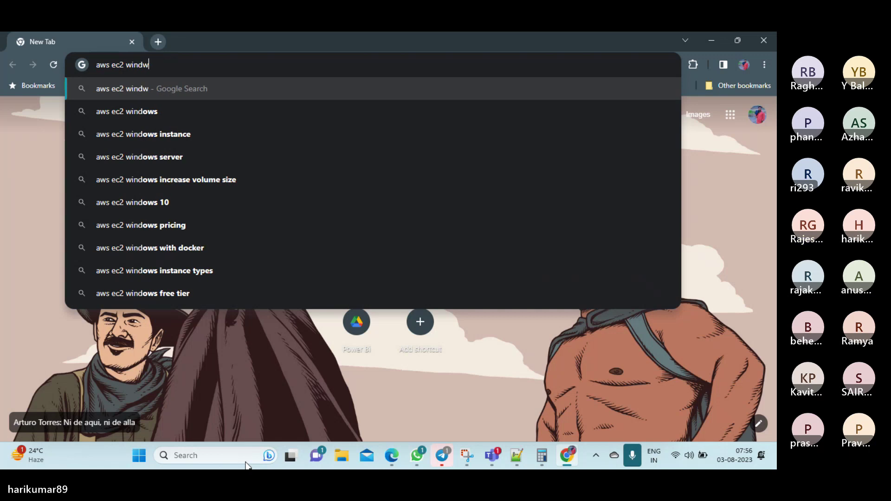
type("os p")
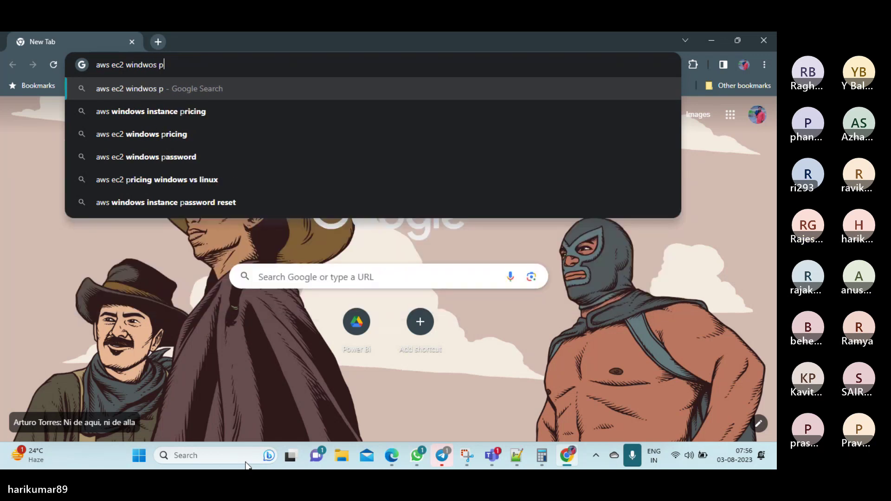
type("rize")
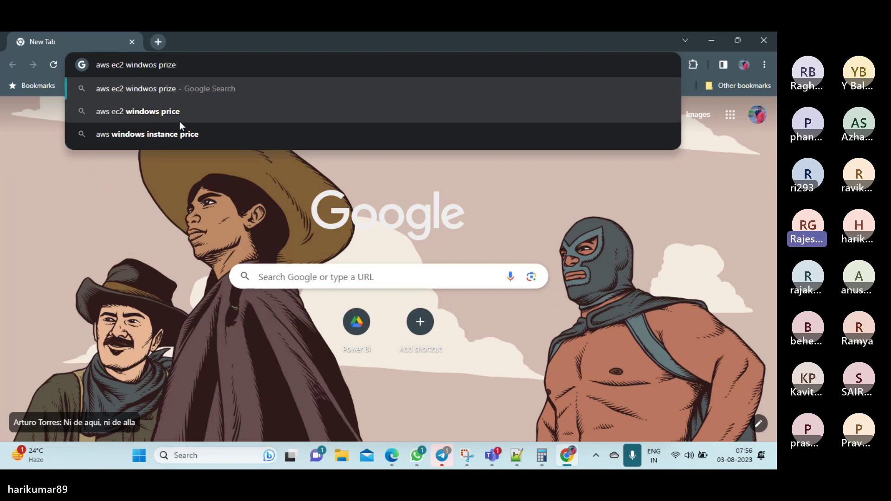
key("BackSpace")
key("BackSpace")
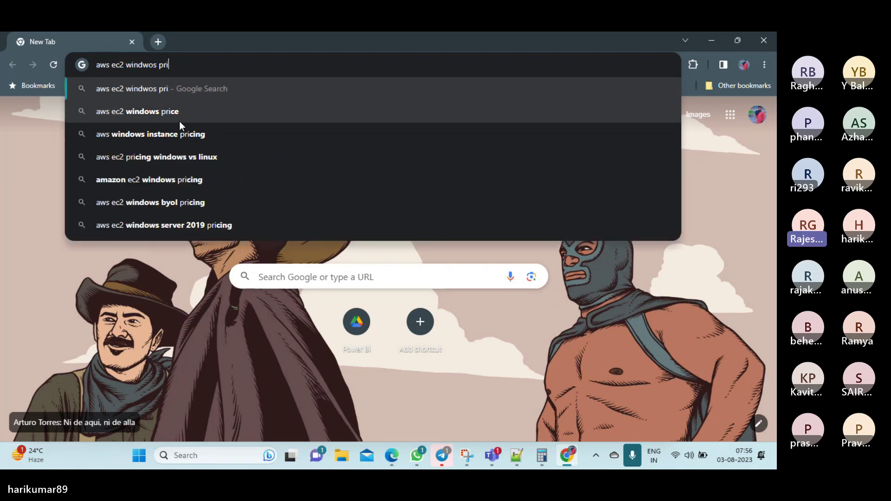
type("ce")
left_click(139, 114)
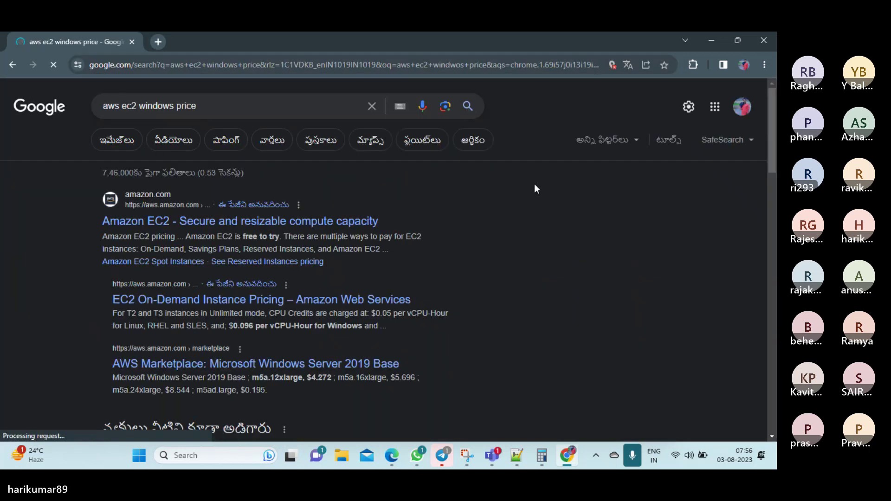
Open the first Amazon EC2 result and scroll its pricing page down to the footer
left_click(237, 225)
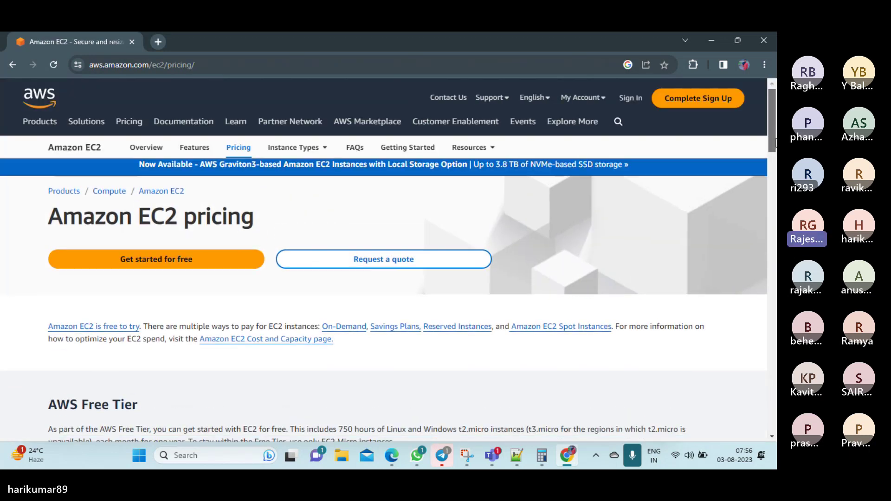
left_click_drag(774, 143, 775, 232)
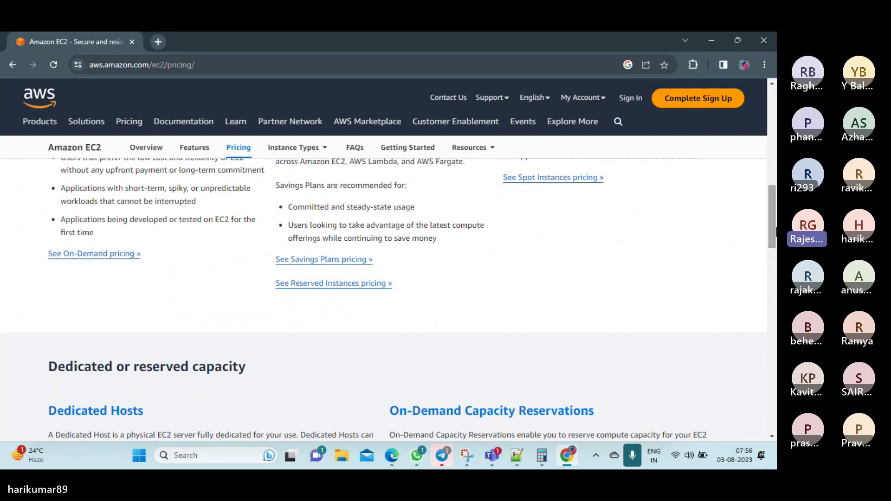
left_click_drag(769, 220, 770, 394)
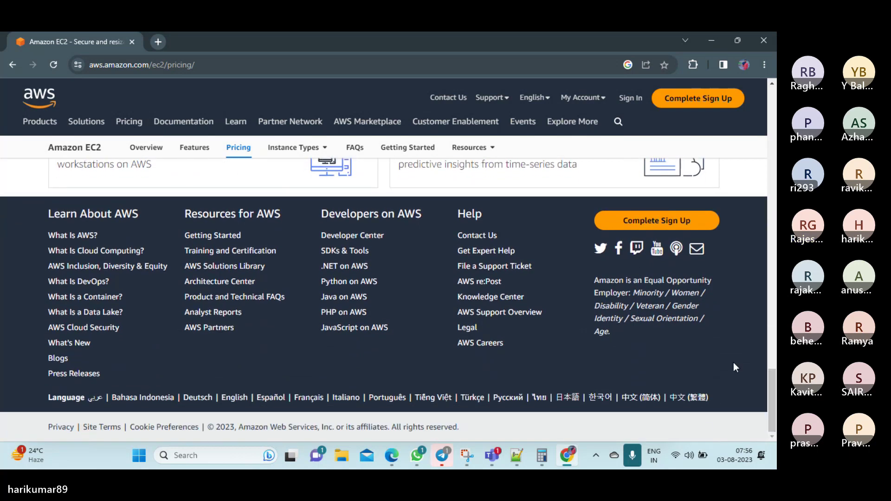
Bring the Google browser window forward from behind Teams and maximise it
mouse_move(486, 459)
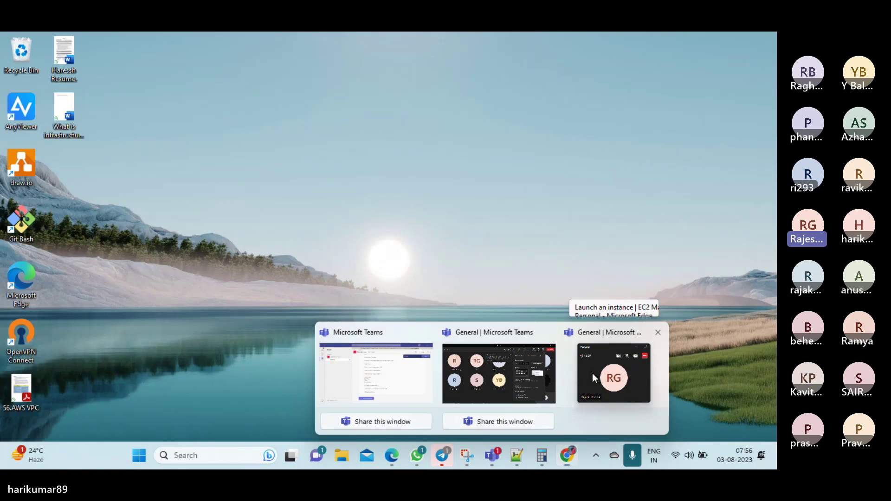
left_click(597, 376)
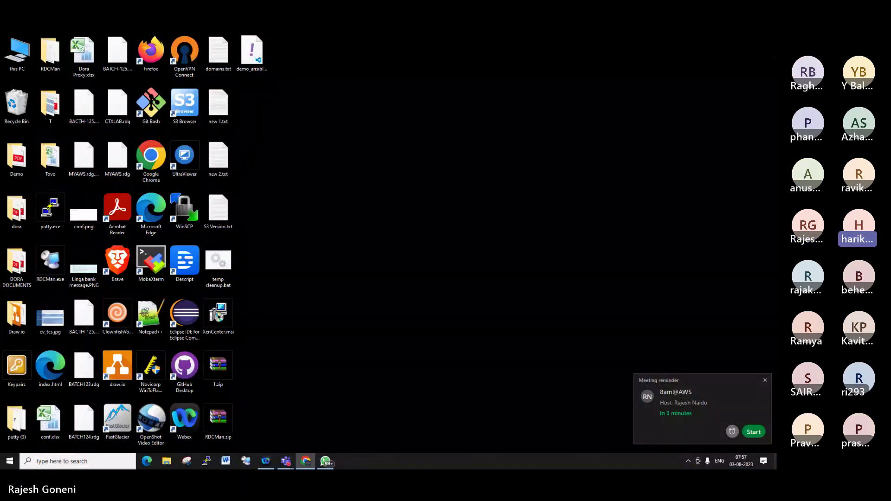
key("alt+Tab")
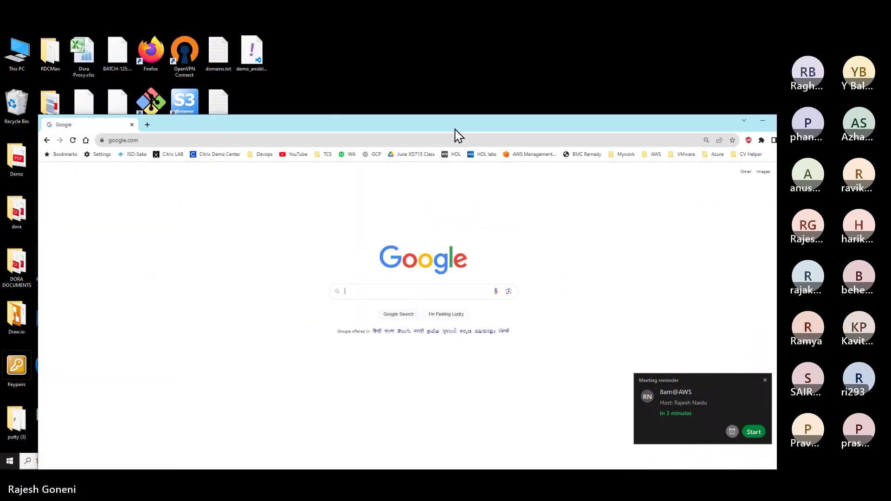
double_click(454, 134)
Search Google for 'aws ec2 windows instance pricing' and open the sponsored EC2 result in a new tab
left_click(353, 205)
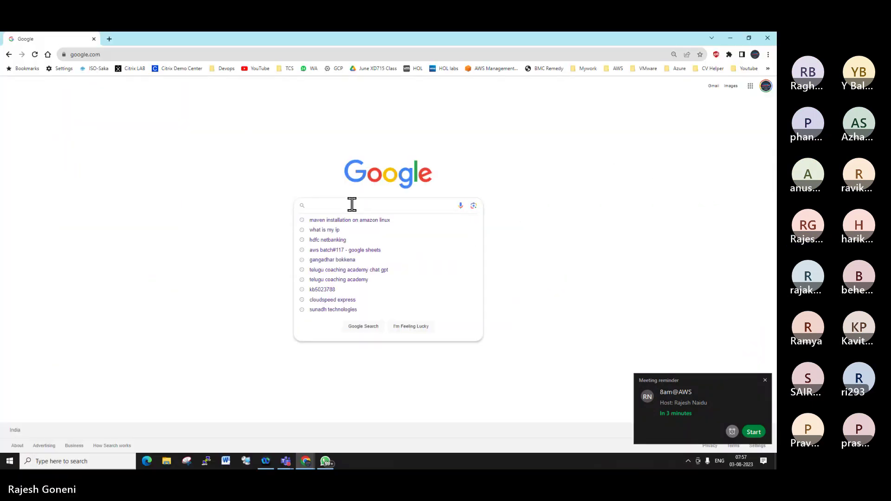
type("aws ec2 ins")
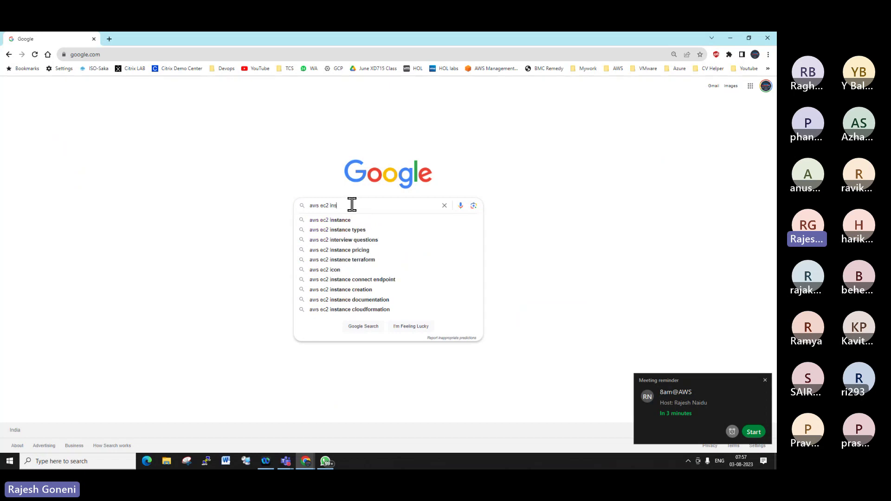
key("BackSpace")
key("BackSpace")
key("BackSpace")
type("wind")
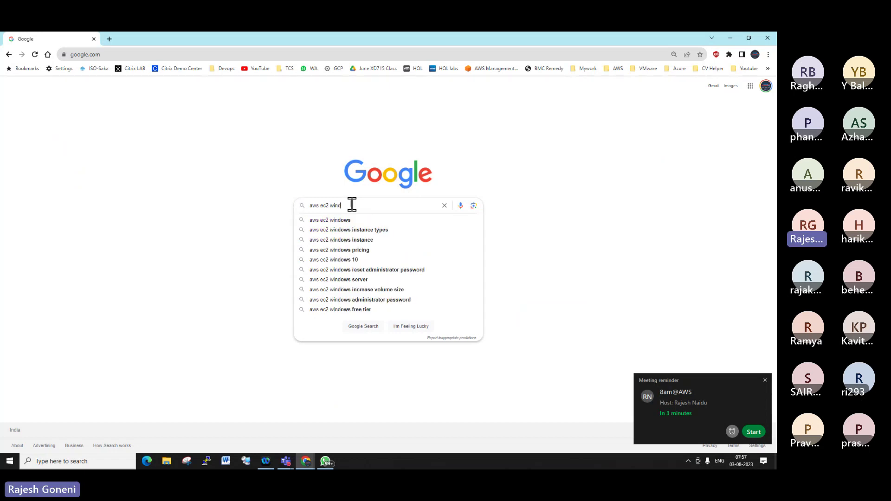
type("ows inst")
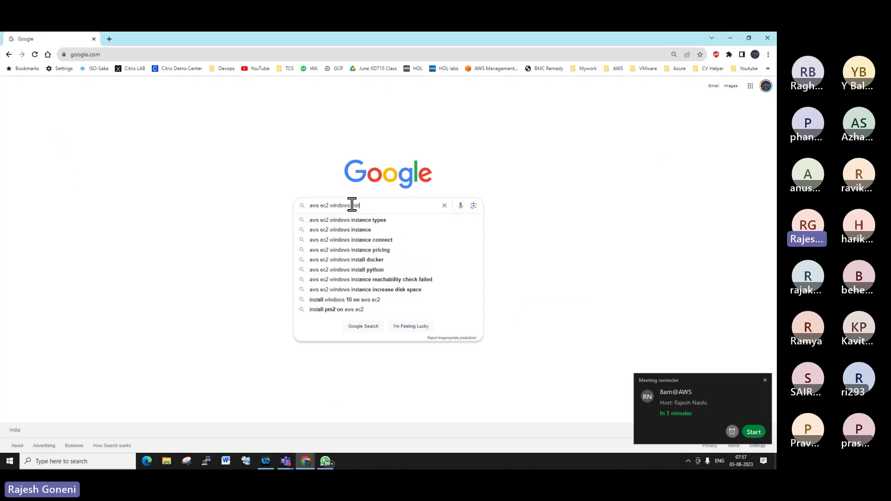
type("ance pr")
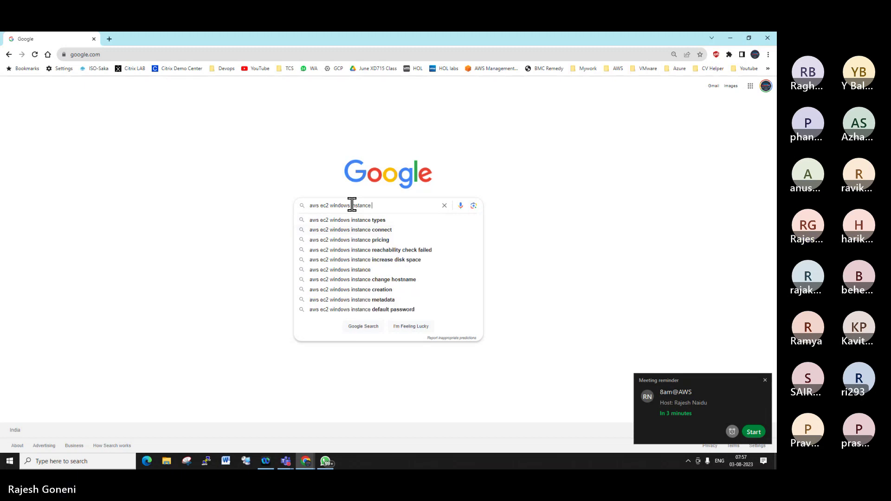
type("icing")
key("Return")
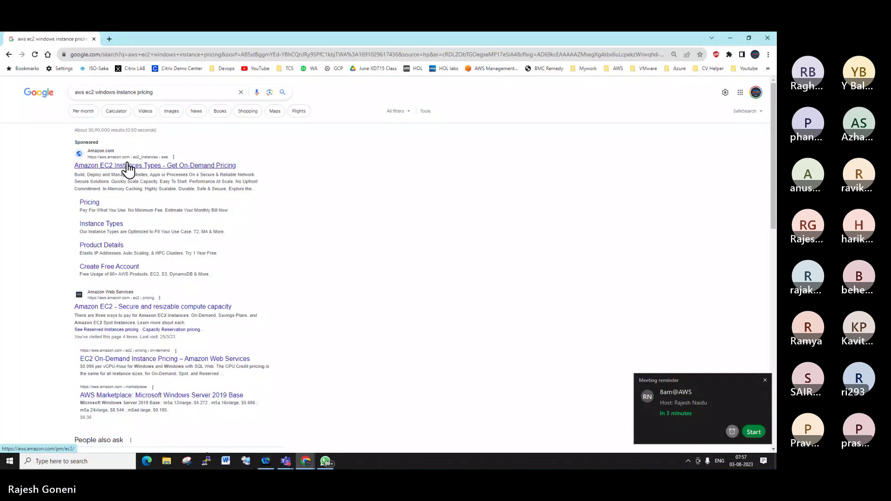
right_click(128, 166)
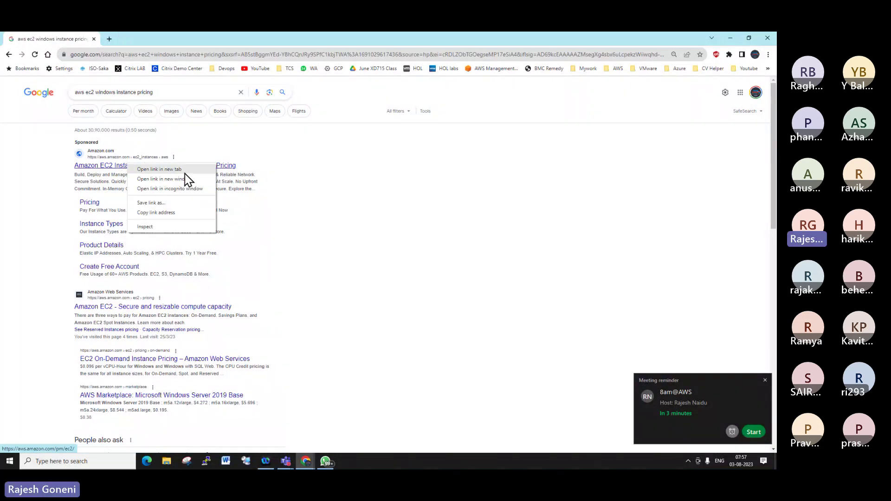
left_click(179, 169)
On the Amazon EC2 tab, check the Free Tier's 750 hours allowance, then open EC2 pricing
left_click(135, 40)
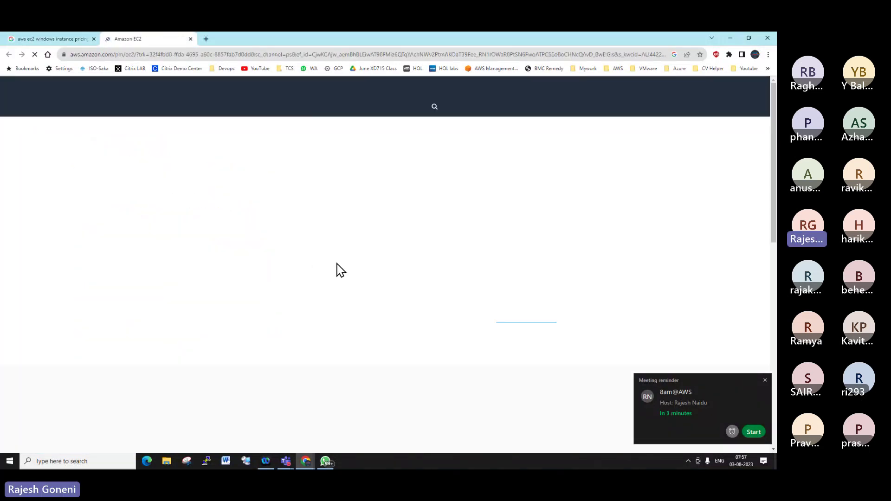
scroll(437, 253, "down", 1)
scroll(438, 253, "down", 6)
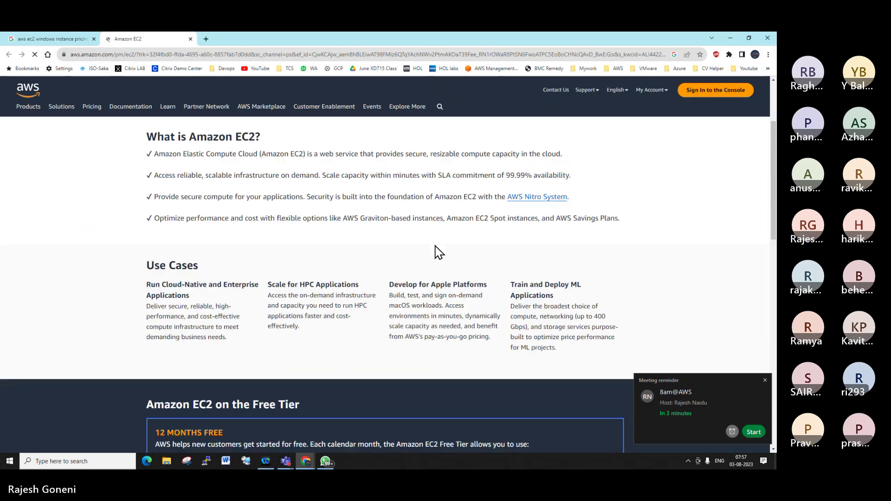
scroll(438, 253, "up", 7)
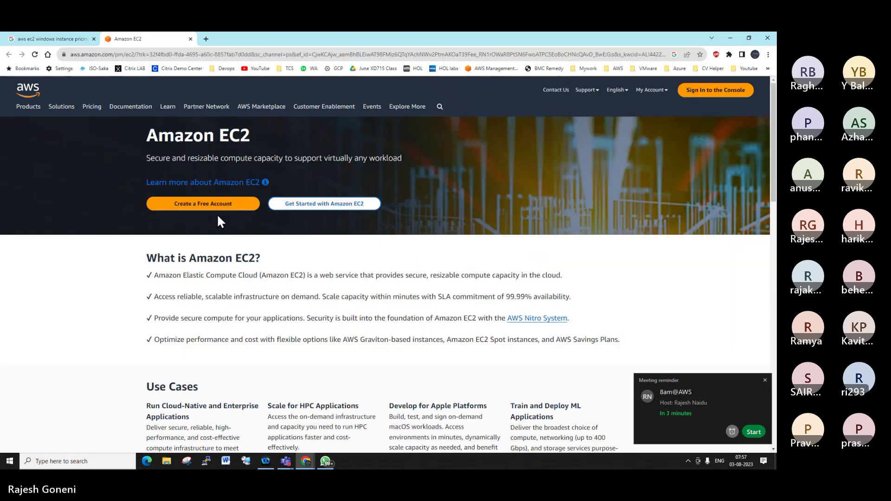
scroll(225, 242, "down", 10)
scroll(227, 242, "down", 3)
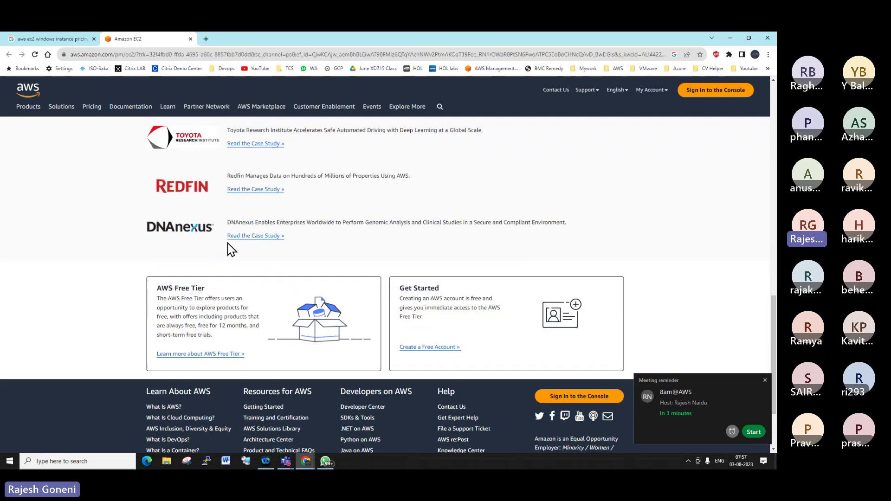
scroll(393, 247, "up", 10)
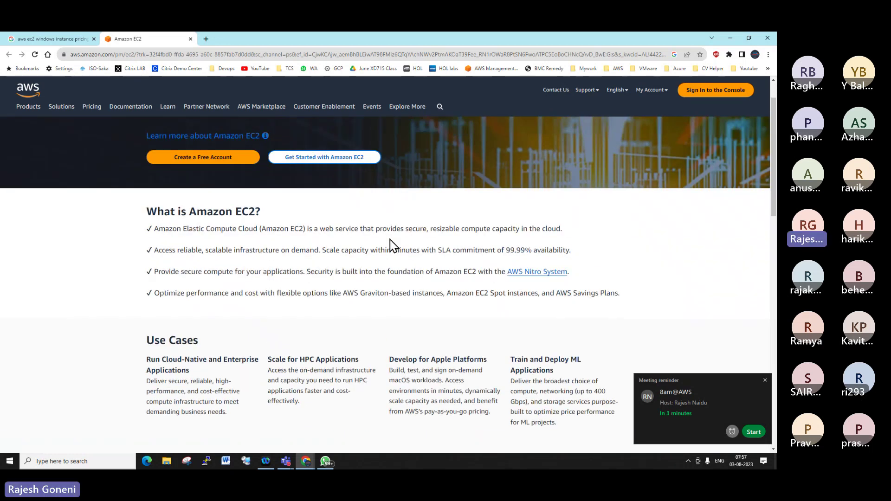
scroll(389, 247, "down", 5)
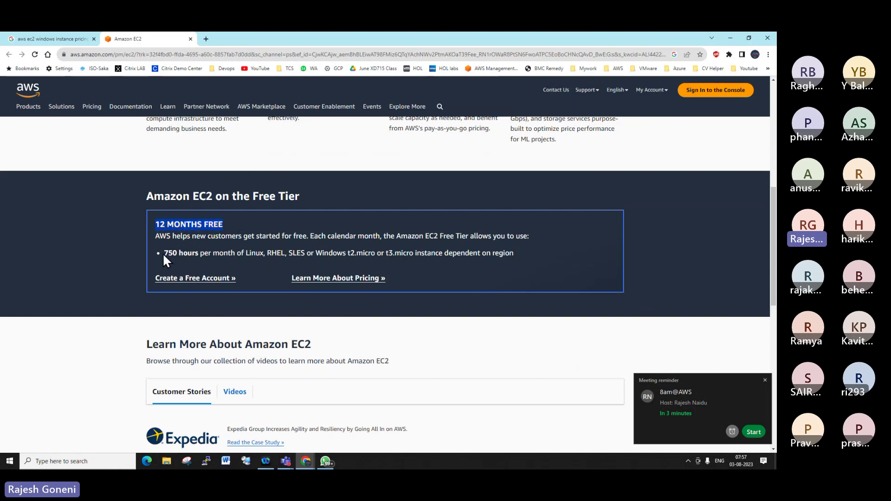
left_click_drag(163, 252, 249, 253)
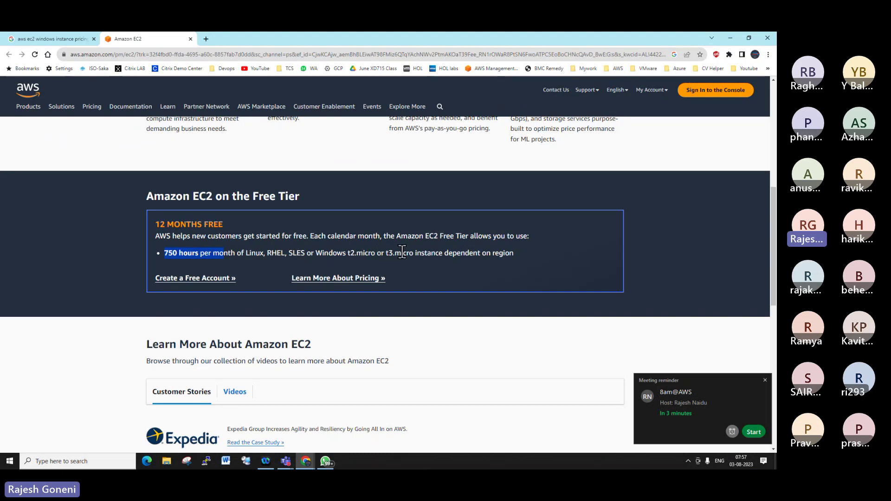
left_click(372, 279)
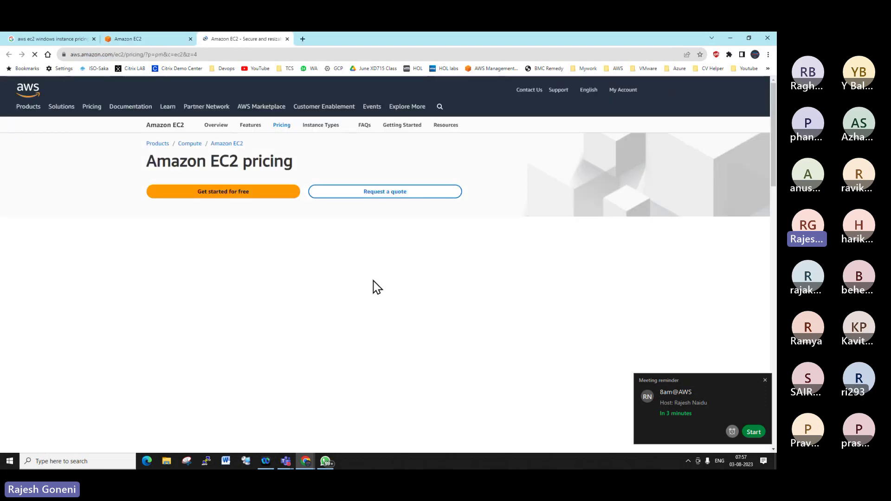
Scroll the EC2 pricing page past Purchase models to the Additional pricing resources cards
scroll(382, 276, "down", 4)
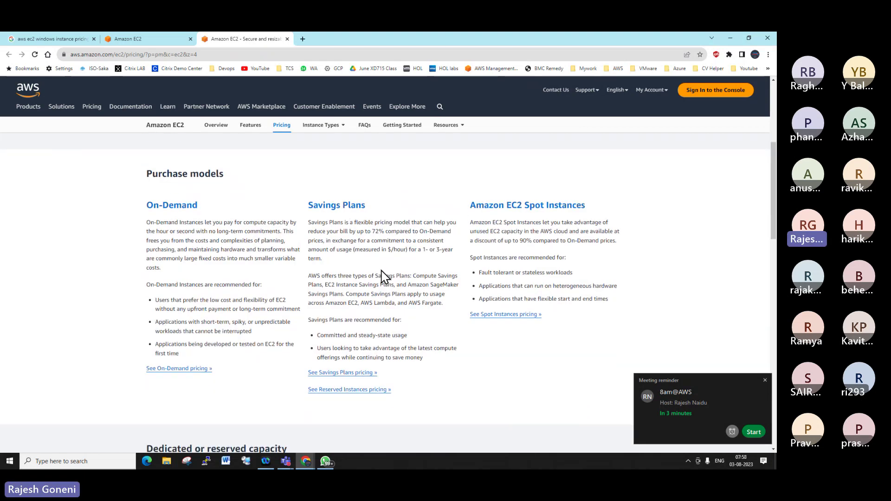
scroll(382, 276, "down", 6)
scroll(382, 276, "up", 6)
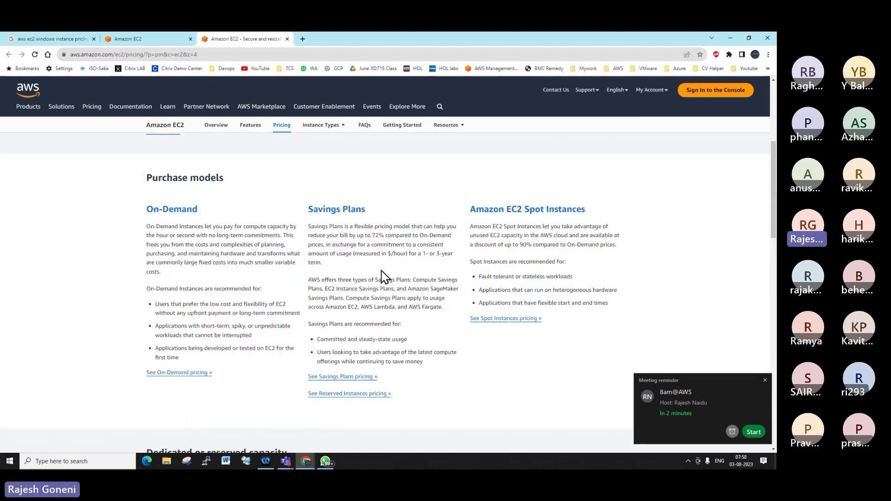
scroll(381, 277, "up", 5)
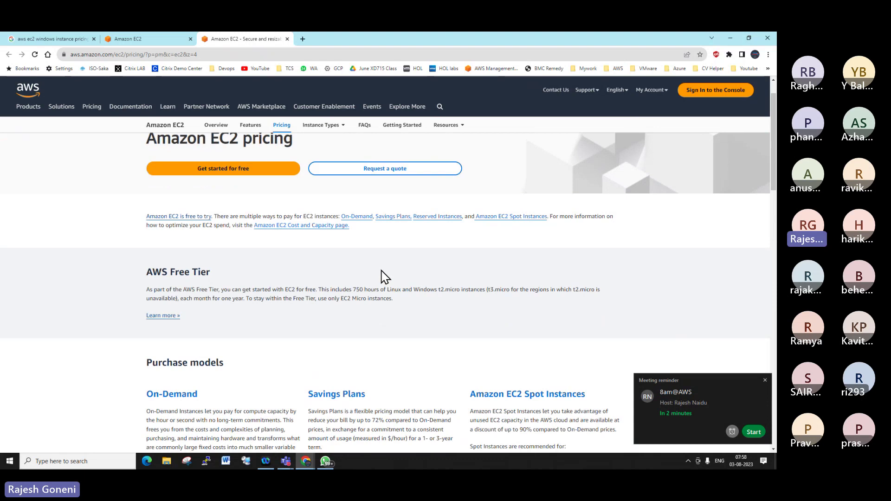
scroll(381, 277, "down", 1)
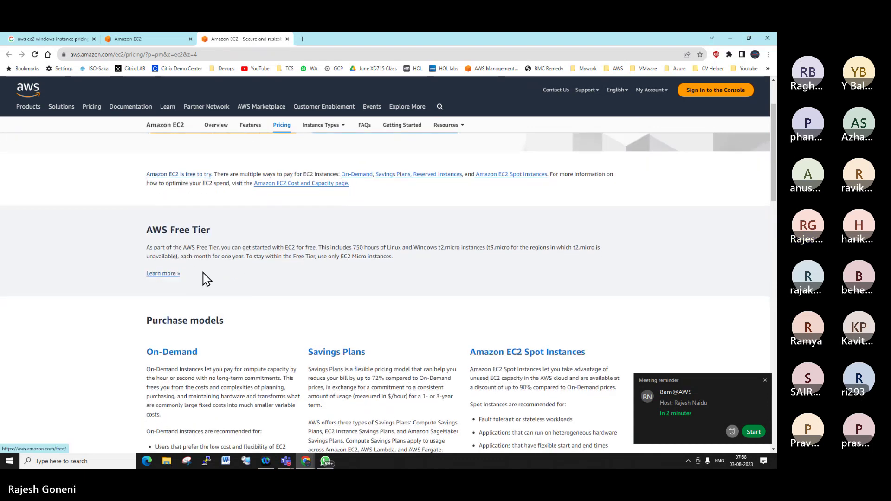
scroll(378, 275, "down", 3)
scroll(378, 275, "down", 13)
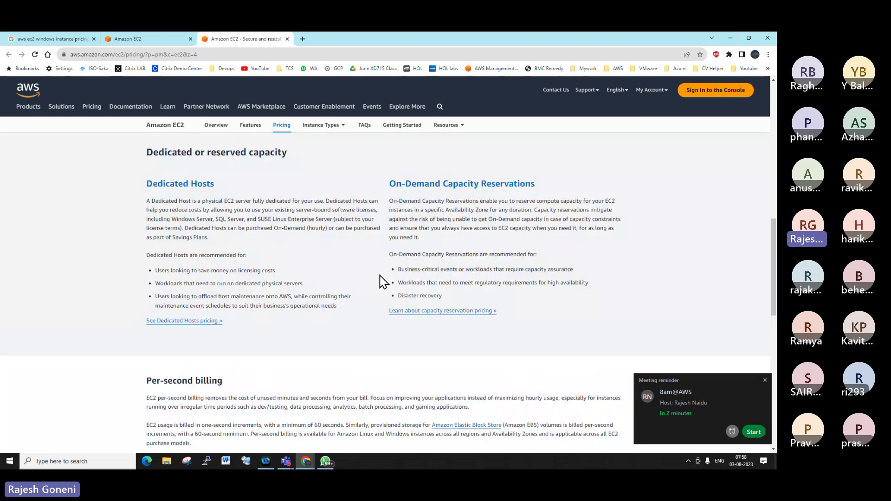
scroll(383, 281, "down", 5)
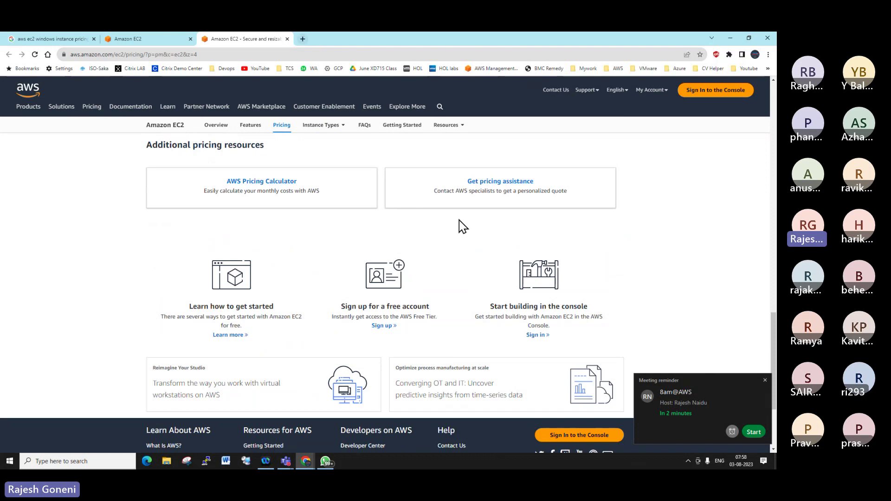
Open the Get pricing assistance contact form, look through it, then bring WhatsApp forward
left_click(507, 188)
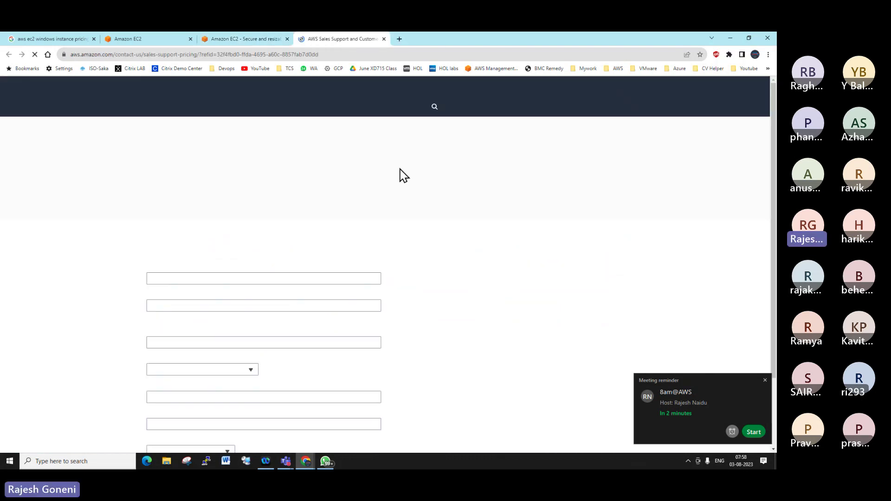
scroll(399, 279, "down", 5)
scroll(404, 284, "down", 6)
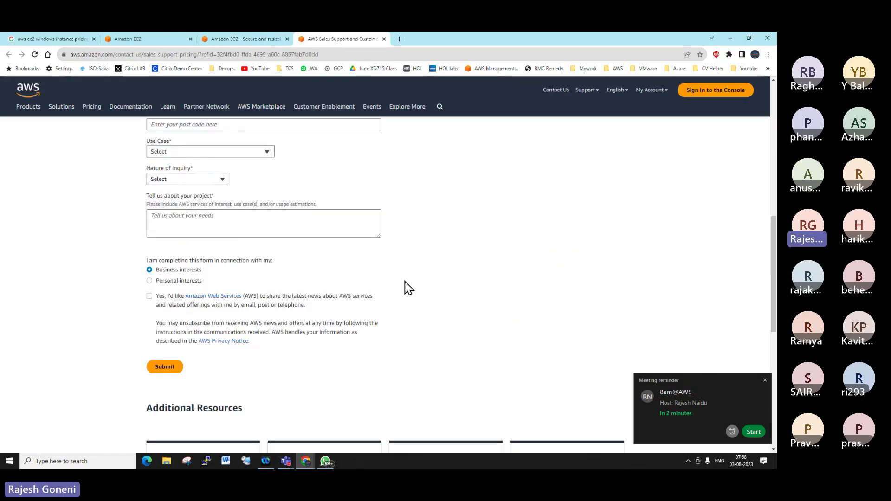
scroll(404, 290, "up", 10)
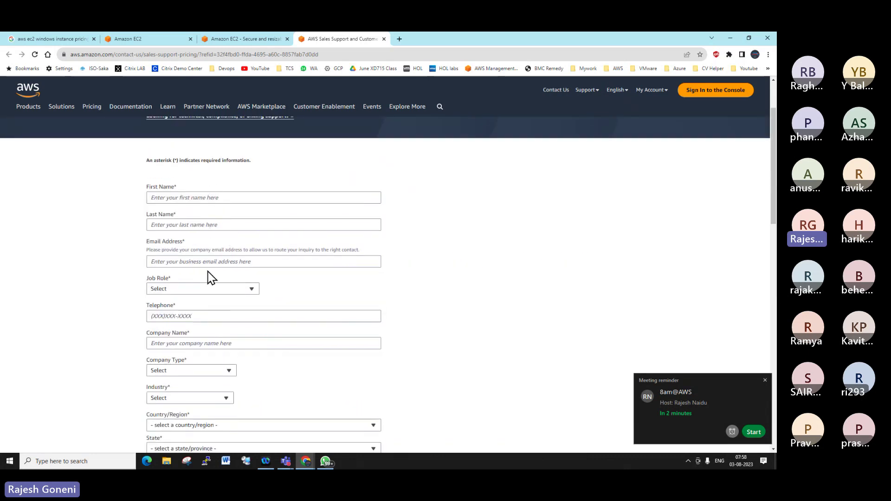
scroll(200, 205, "down", 4)
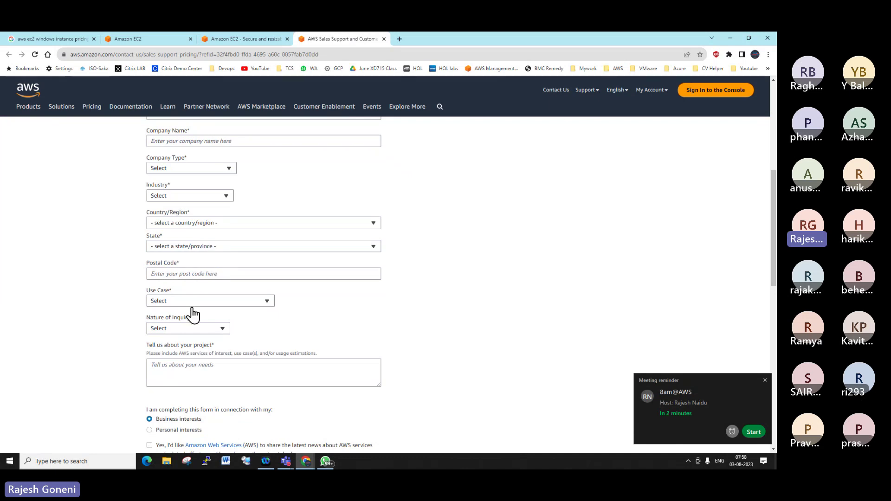
scroll(195, 233, "down", 3)
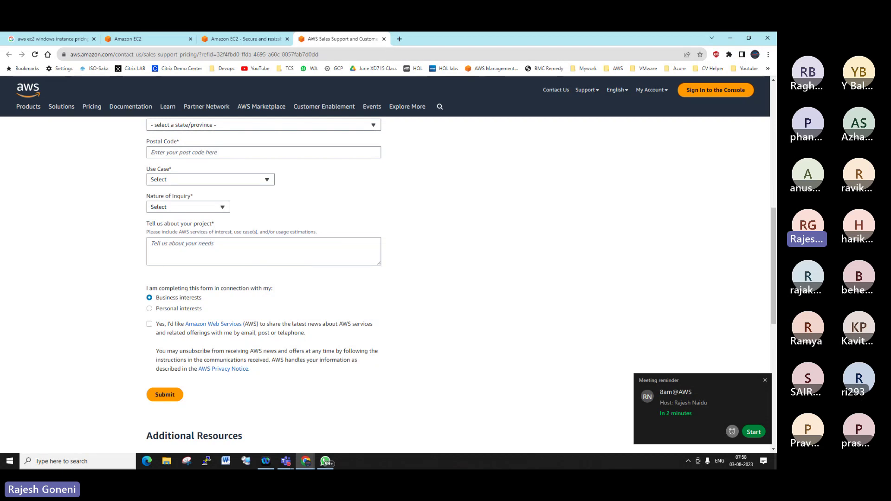
left_click(326, 461)
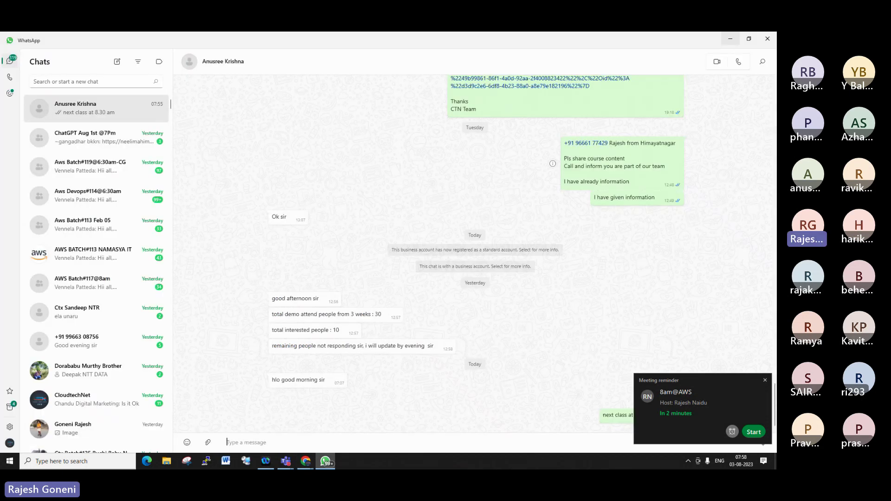
Restore the WhatsApp window and return to the AWS Sales Support form in Chrome
double_click(361, 46)
key("alt+Tab")
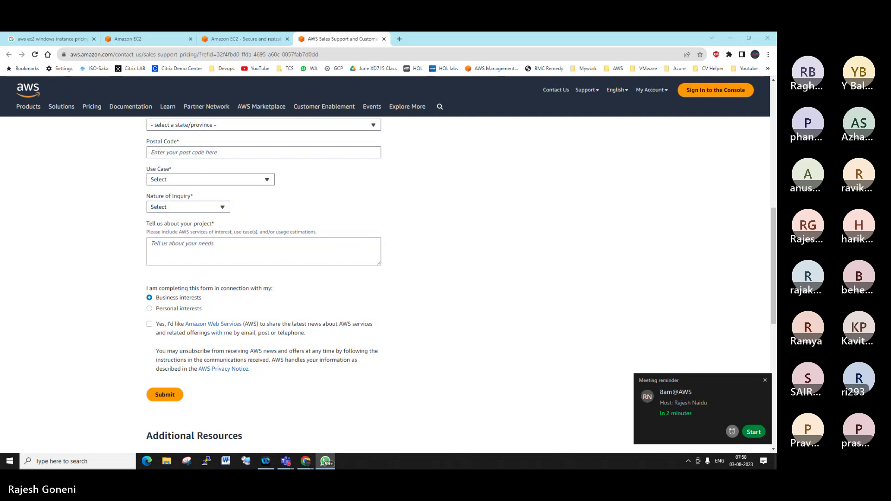
Go to console sign-in, dismiss the password prompt, and enter the saved root user e-mail
left_click(711, 94)
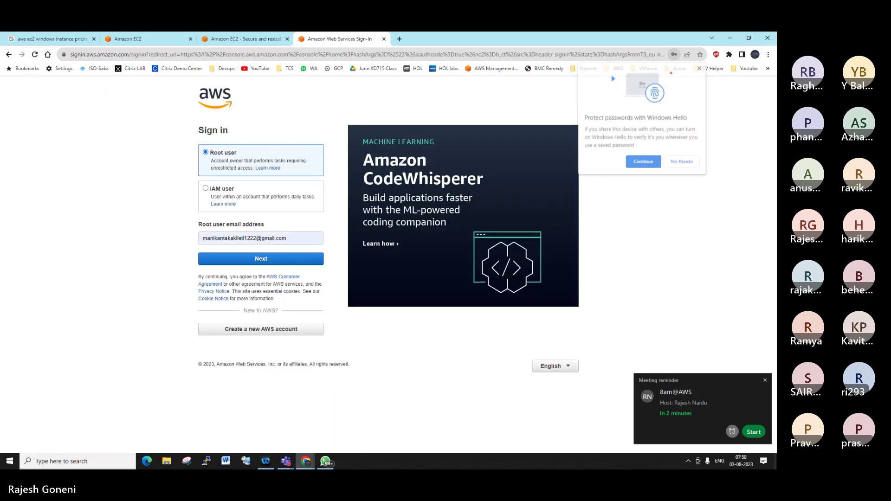
left_click(680, 162)
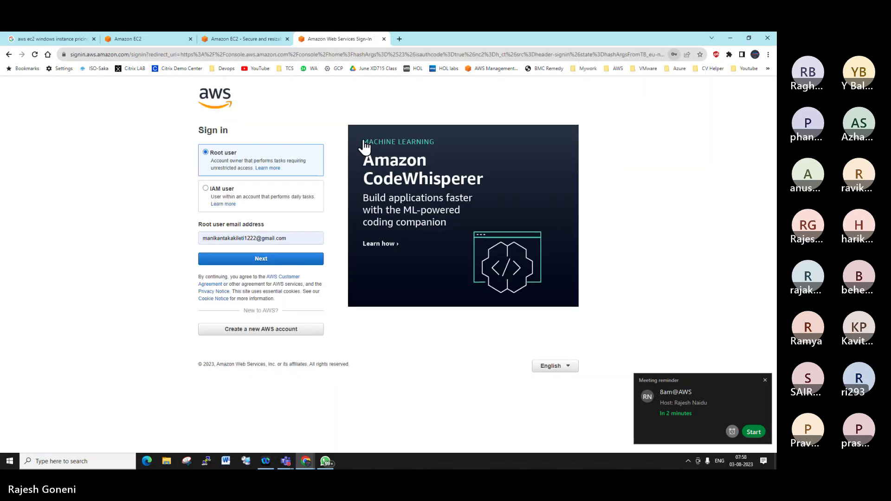
triple_click(297, 241)
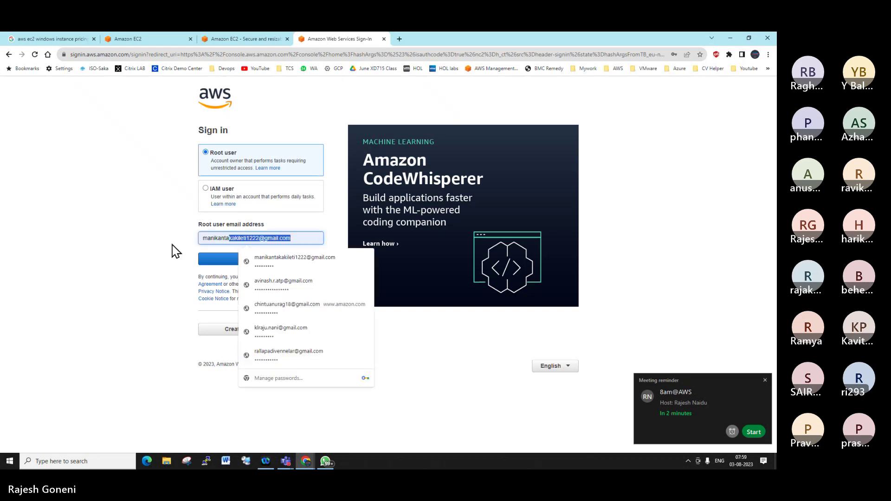
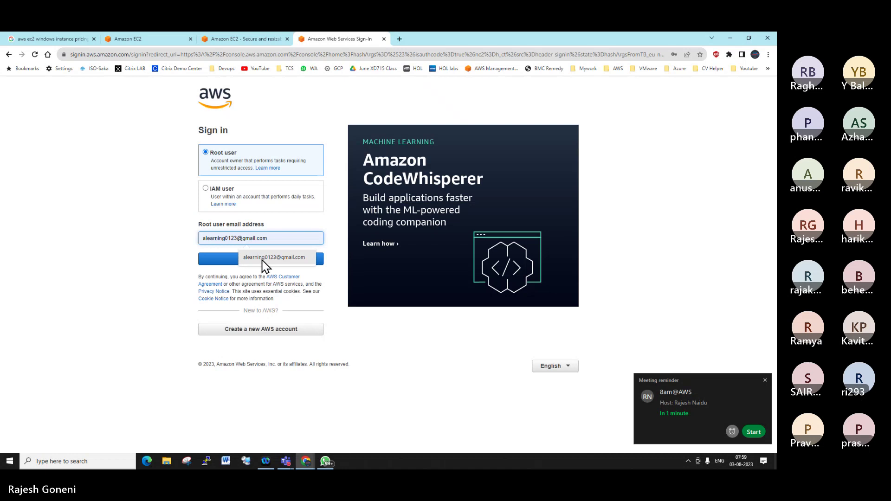
left_click(260, 260)
left_click(260, 263)
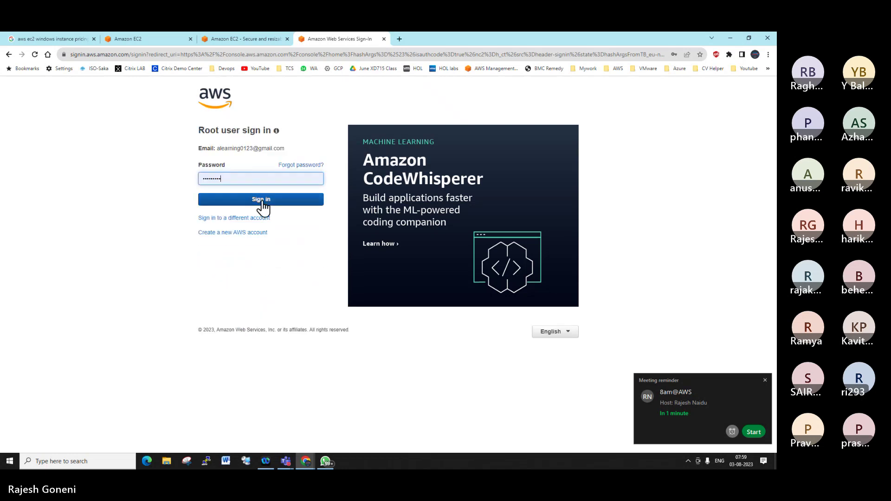
Sign in with the saved root password, retrying after the first attempt fails
left_click(262, 203)
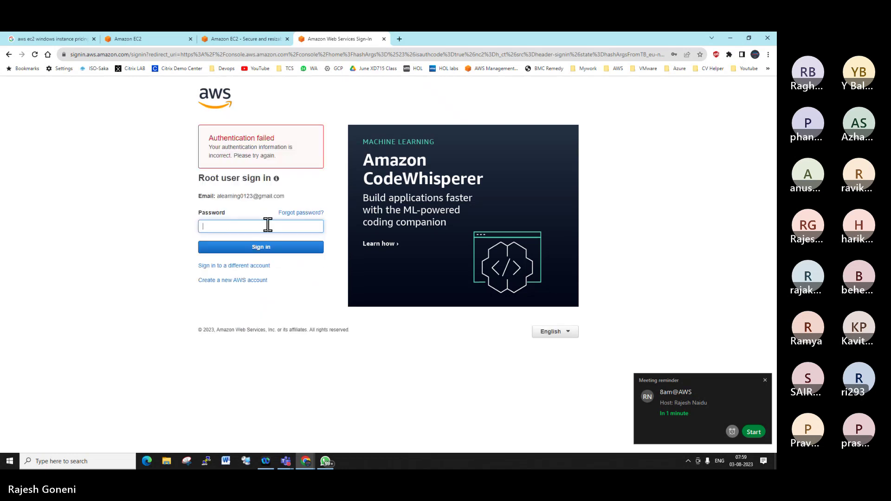
left_click(267, 224)
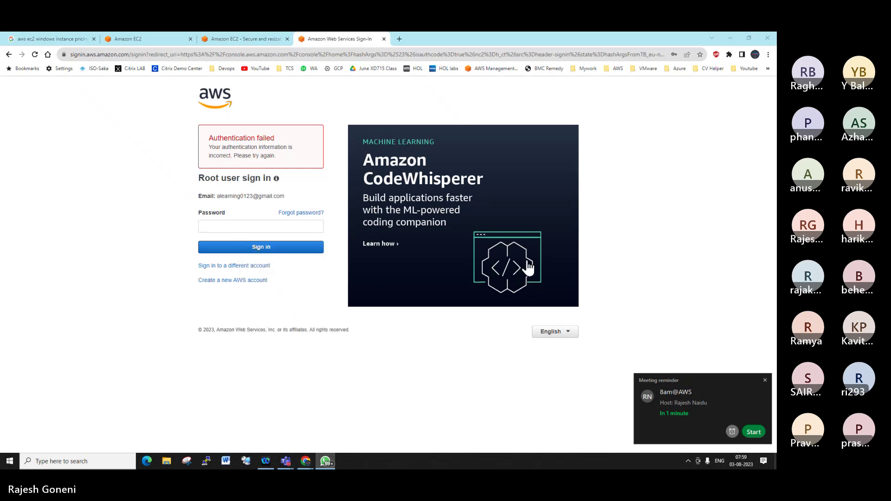
left_click(217, 225)
left_click(260, 253)
left_click(252, 250)
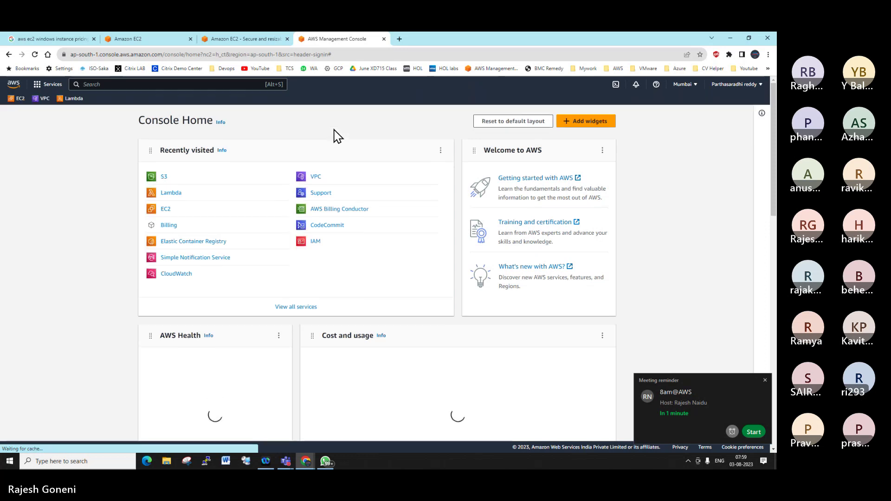
Open EC2 Instance Types for Mumbai, briefly recheck the pricing tab, and return to the list
left_click(20, 99)
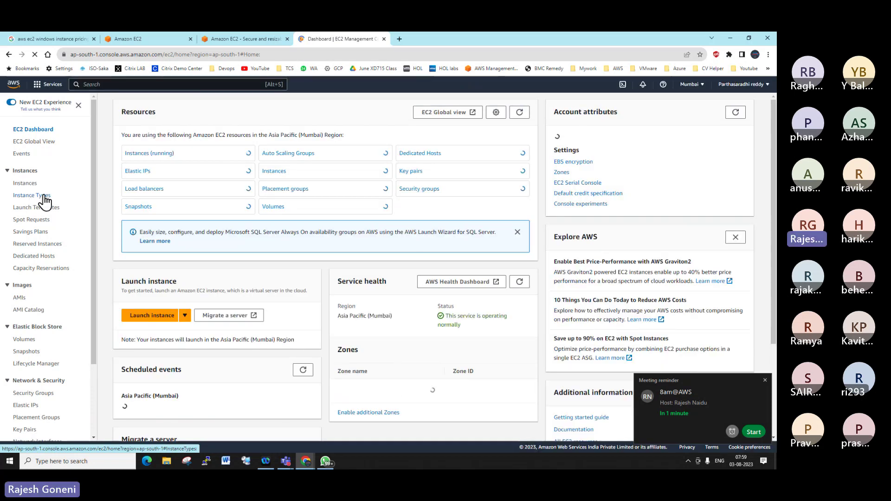
left_click(42, 201)
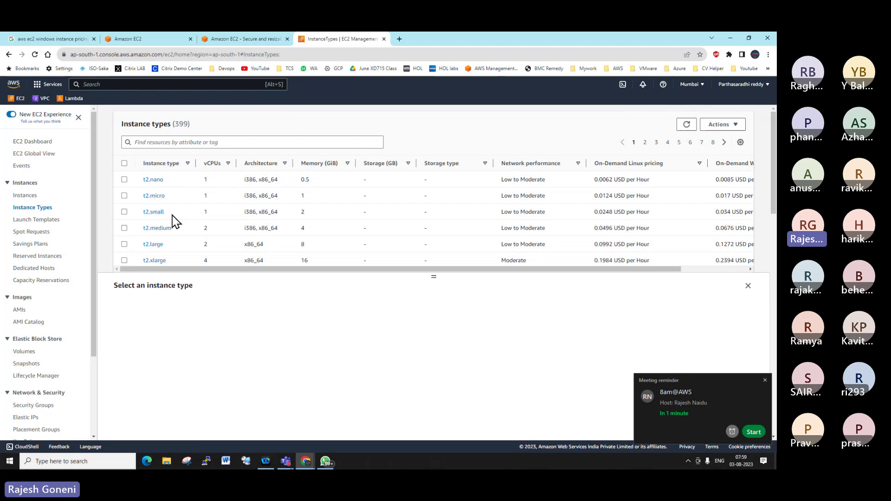
left_click(251, 39)
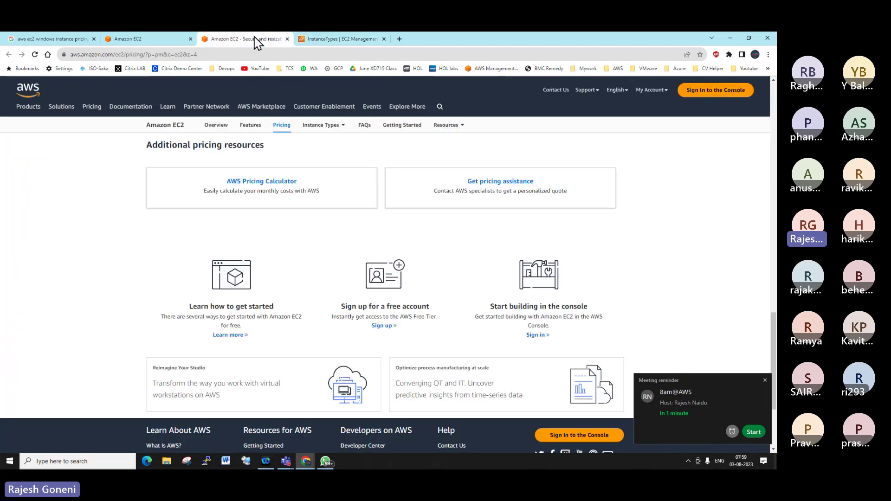
scroll(469, 217, "up", 6)
scroll(469, 217, "up", 10)
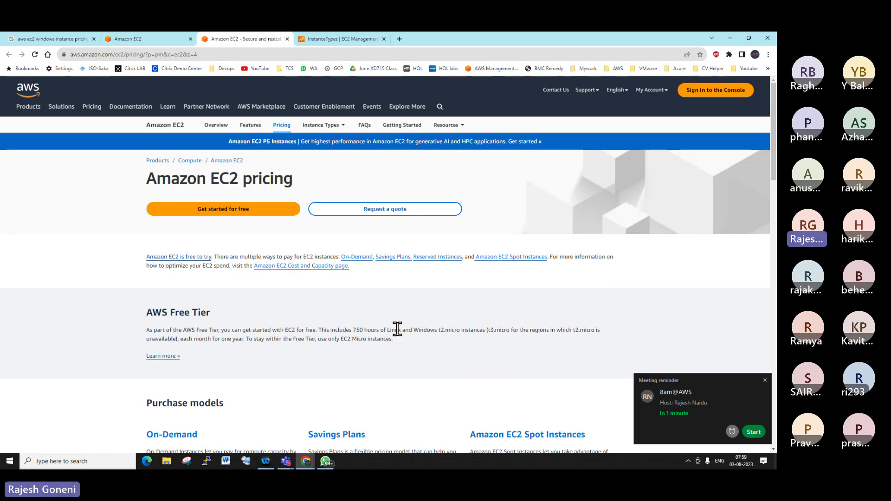
left_click(322, 39)
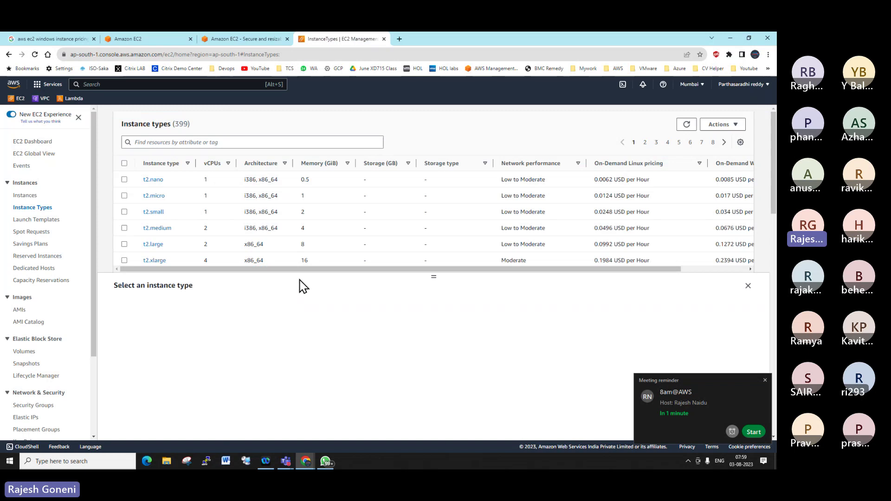
Show t2.micro details and copy its On-Demand Windows price of 0.017 USD
left_click(124, 195)
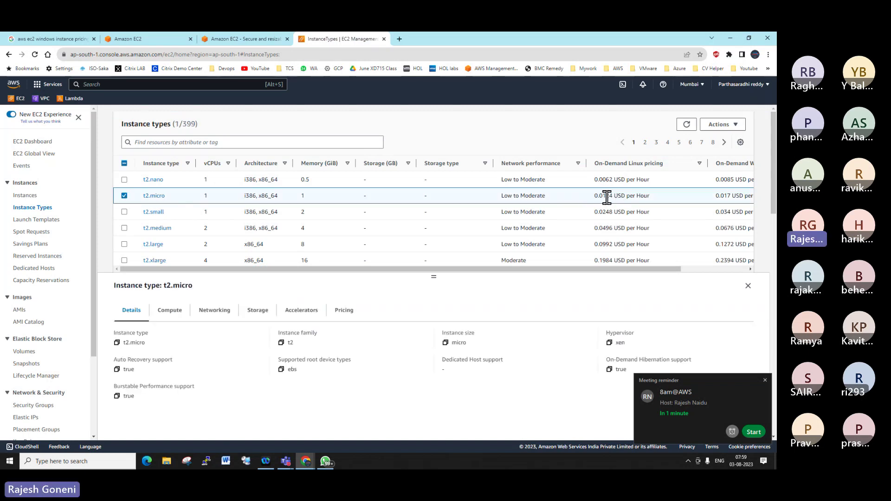
left_click_drag(589, 269, 695, 279)
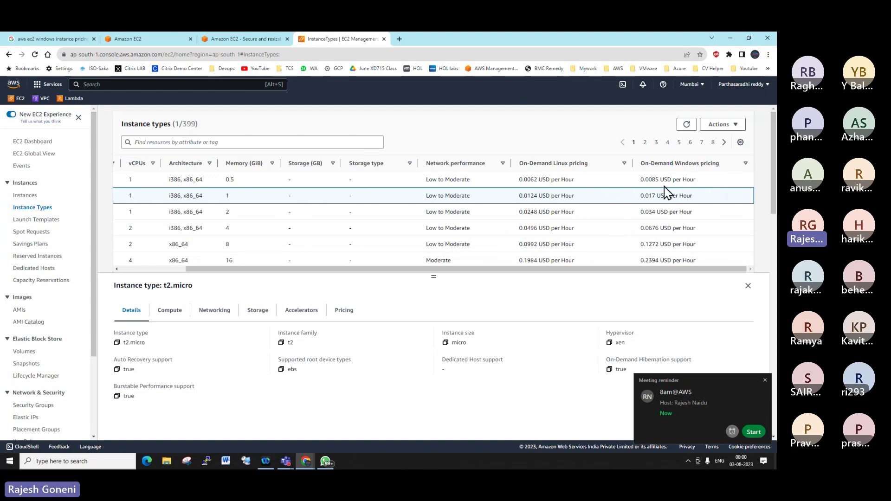
double_click(642, 195)
key("shift+Right")
key("shift+Right")
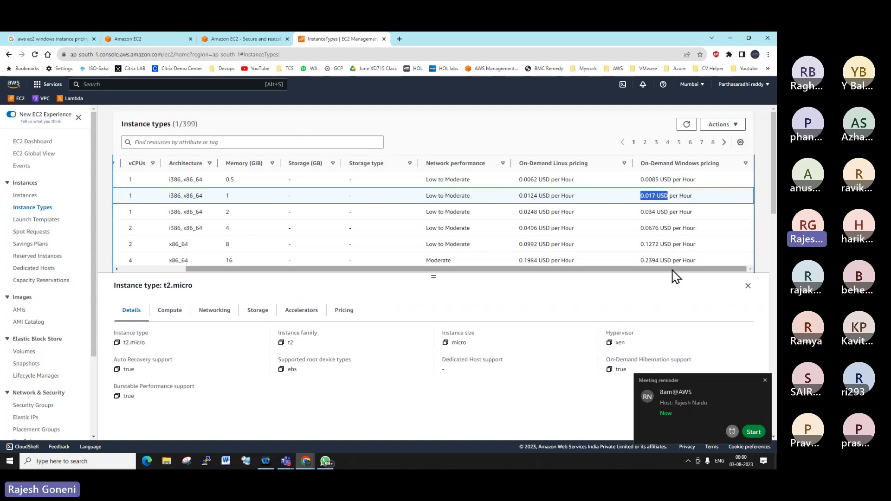
left_click(399, 40)
Search '0.017 usd to inr' in Google and mark the 1.41 Indian Rupee result
type("0.017 USD")
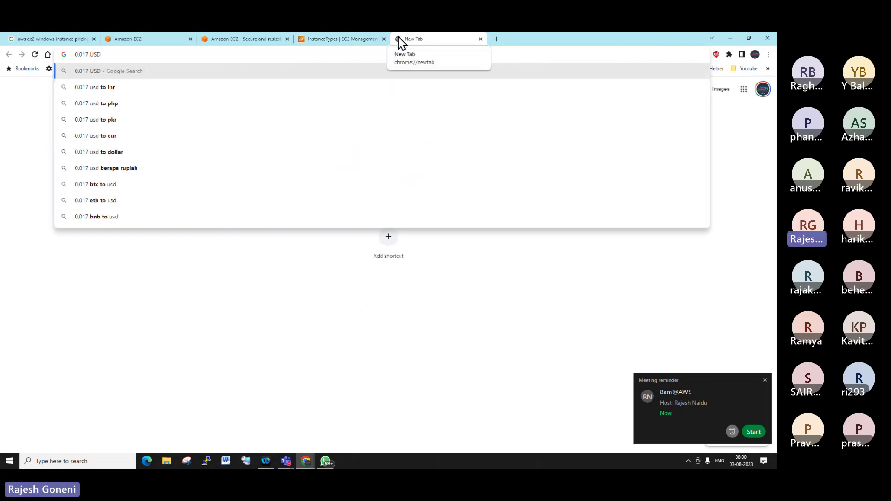
key("Down")
key("Return")
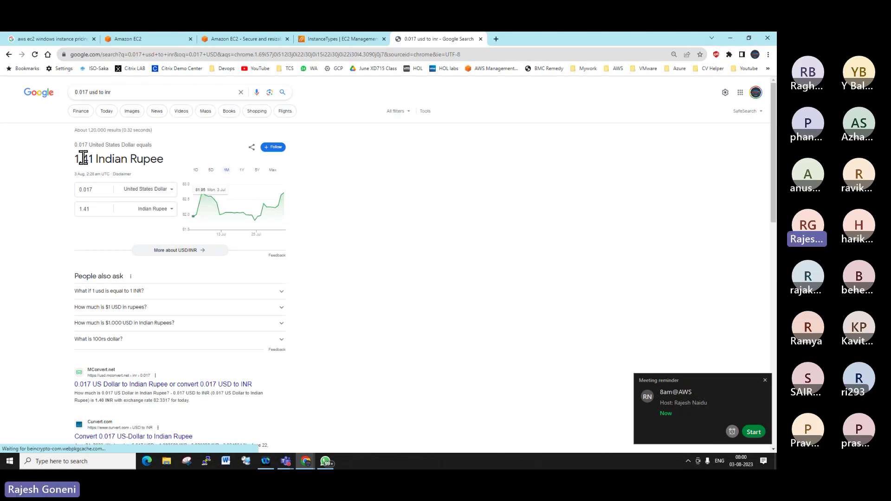
left_click_drag(76, 161, 89, 161)
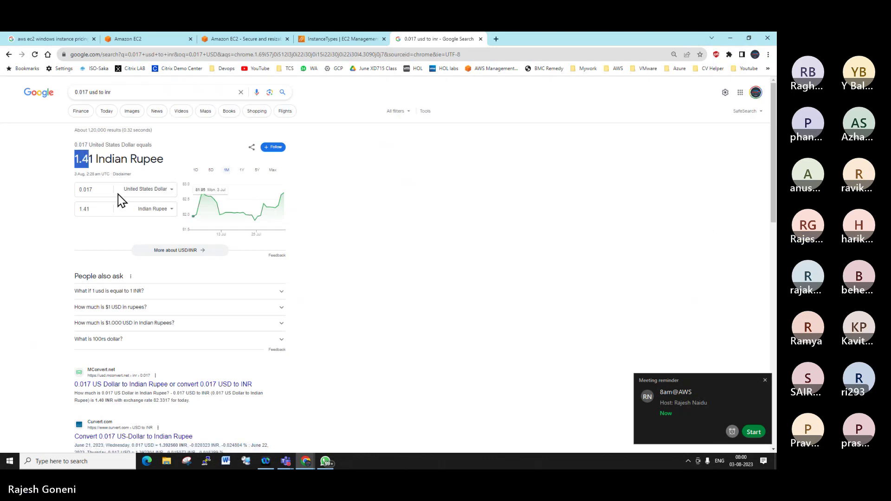
Run 'mstsc' from the Windows Run box to launch an app
key("super+r")
type("mstsc")
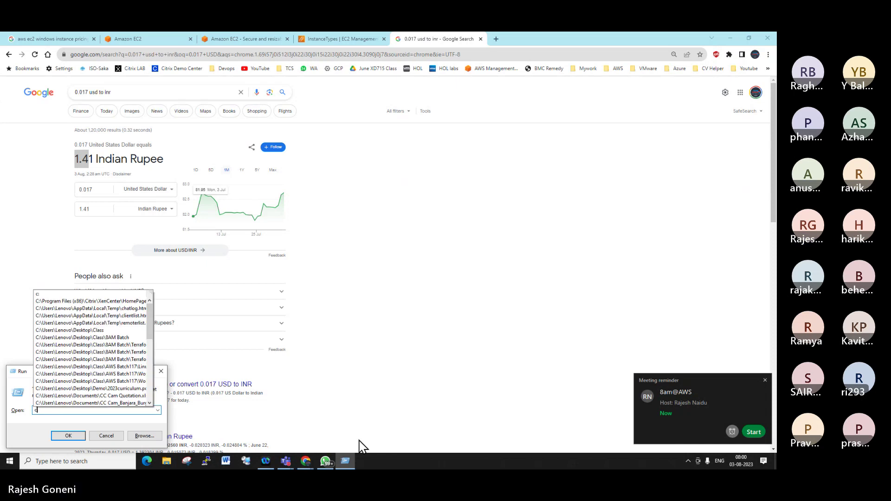
key("Return")
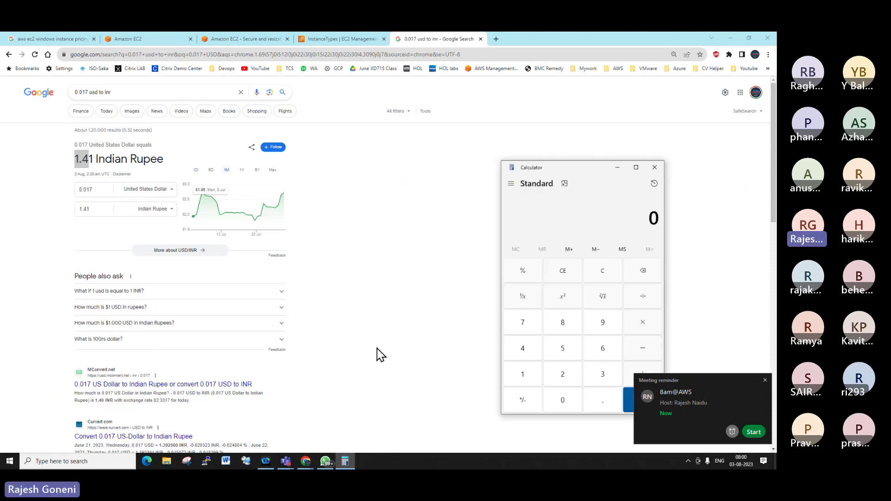
In Calculator, multiply 1.41 by 690 to get 972.9
left_click_drag(589, 174, 516, 101)
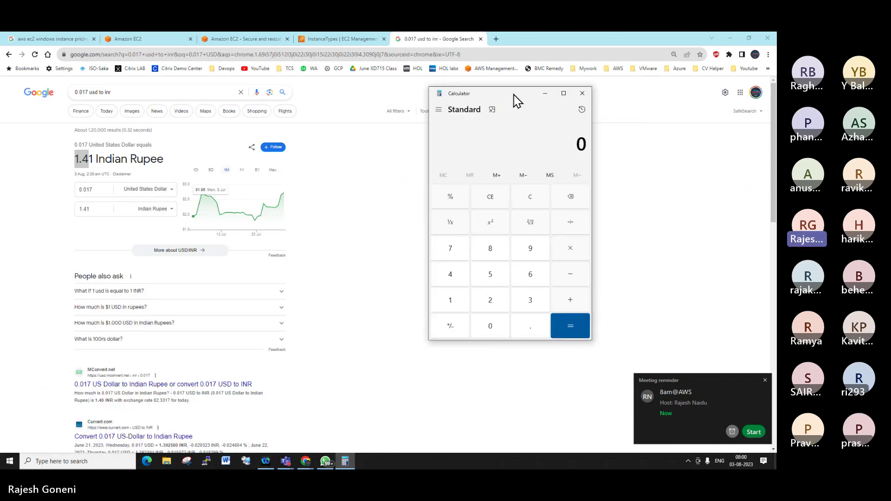
type("1.")
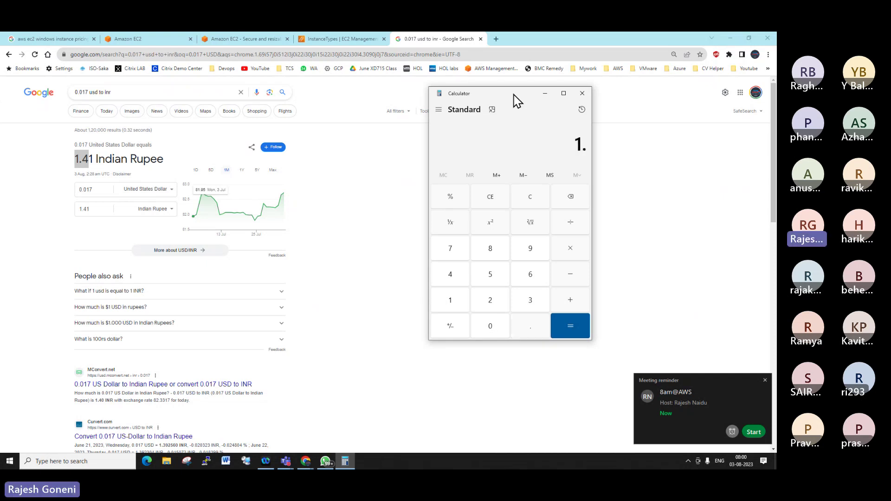
type("41")
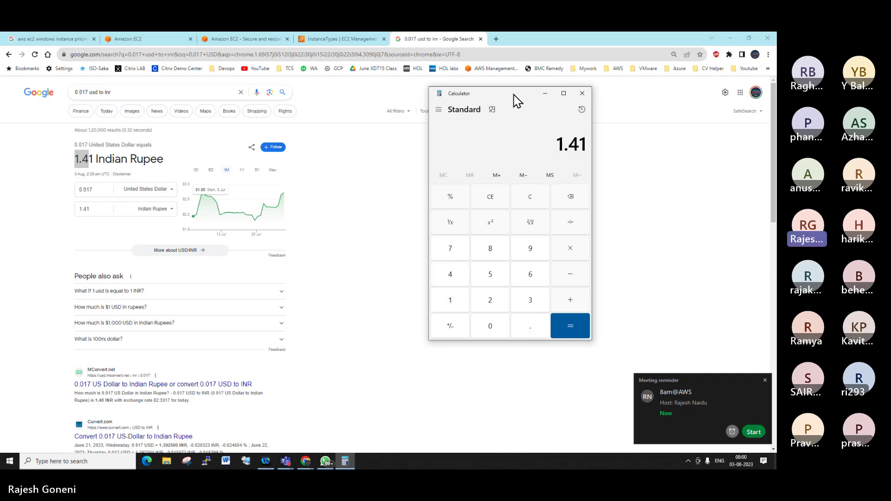
key("asterisk")
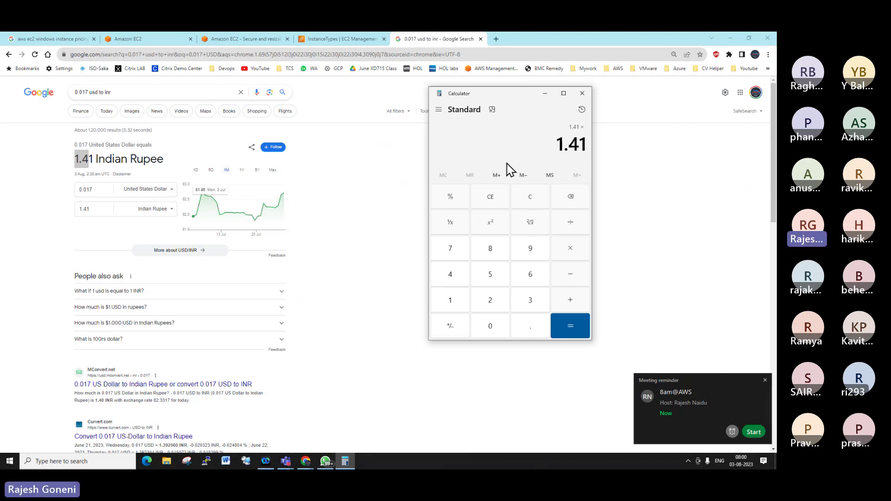
type("6")
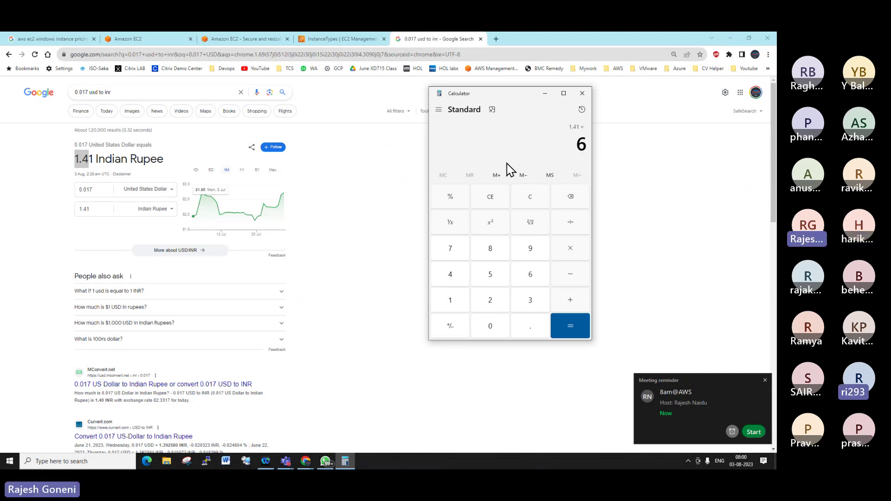
type("90")
key("Return")
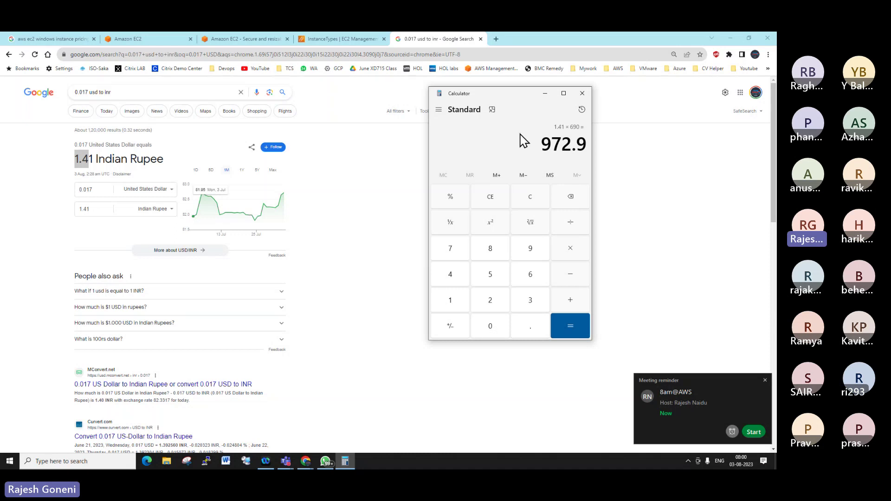
left_click_drag(541, 144, 584, 147)
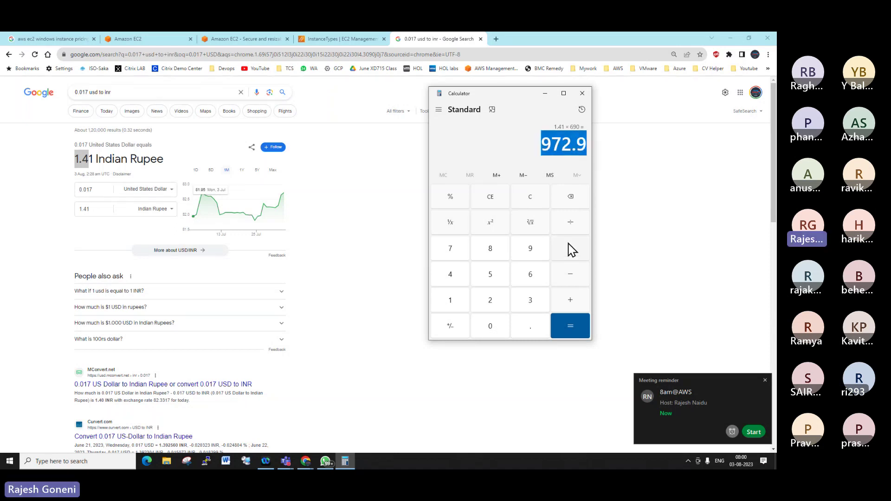
Divide 972.9 by 80 to get 12.16125, then return to the AWS Management Console
left_click(574, 227)
left_click(499, 249)
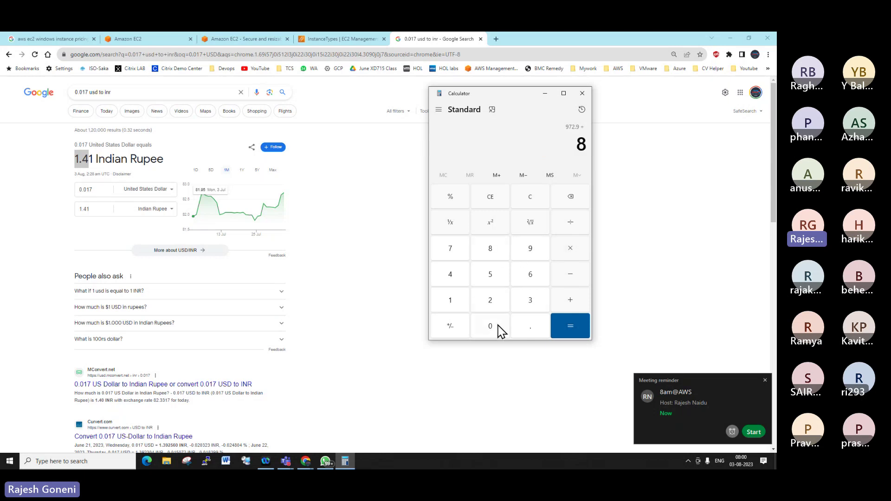
left_click(496, 330)
left_click(570, 325)
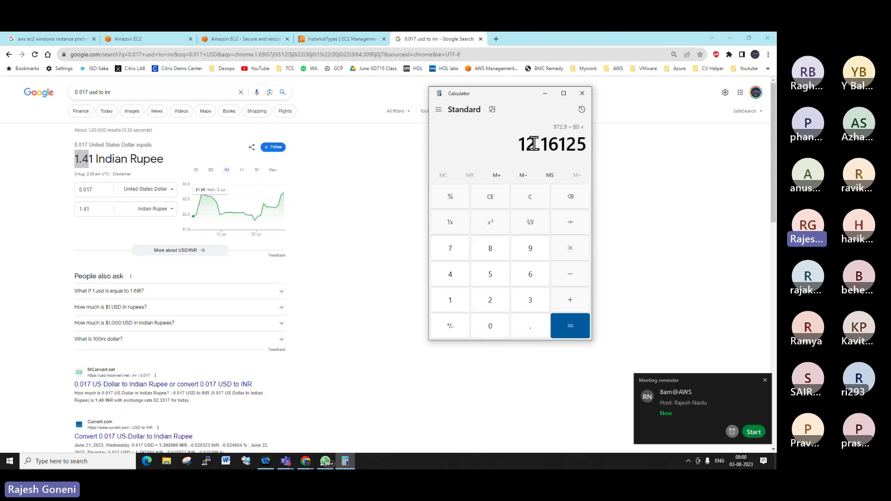
left_click_drag(517, 145, 584, 147)
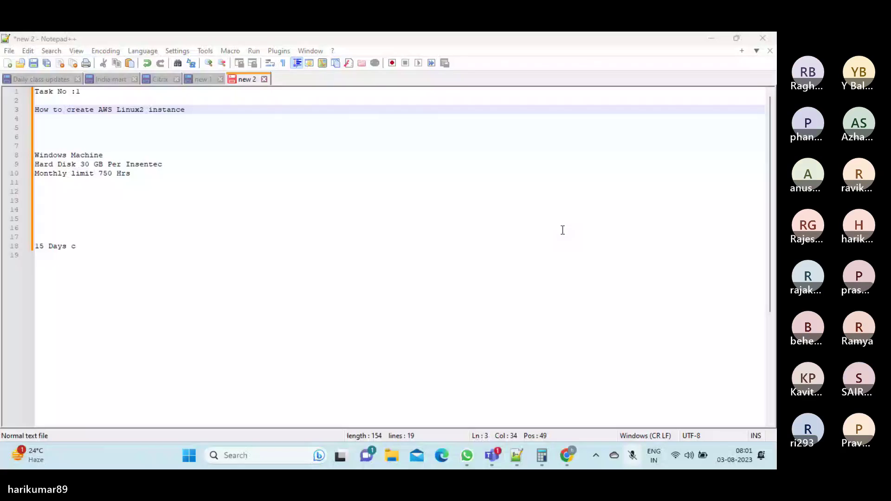
mouse_move(566, 457)
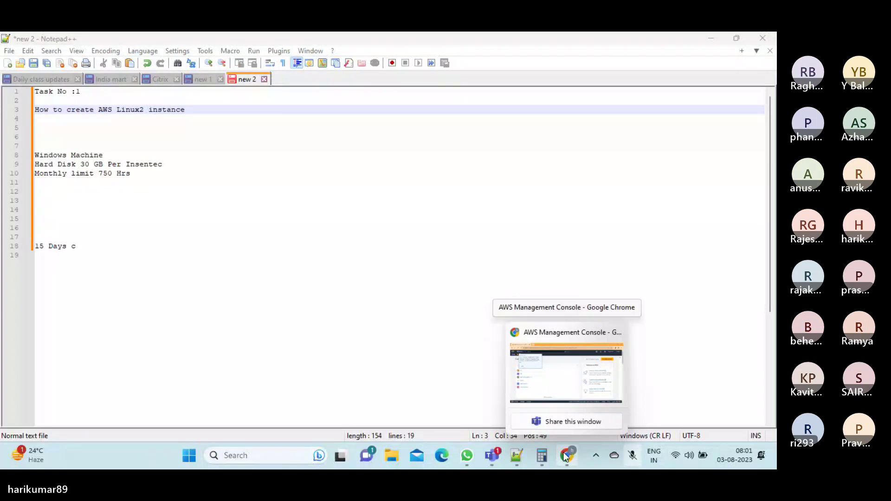
left_click(566, 372)
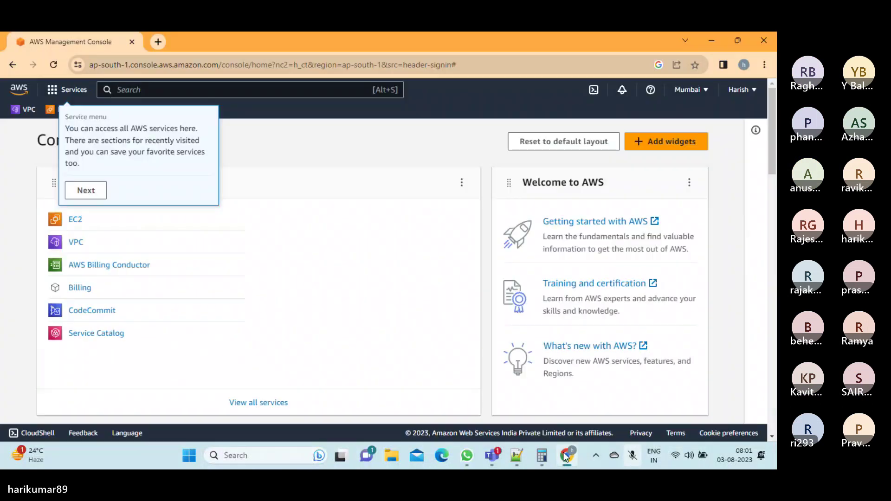
Open EC2 from Console Home's recently visited services to reach the Mumbai EC2 dashboard
left_click(90, 194)
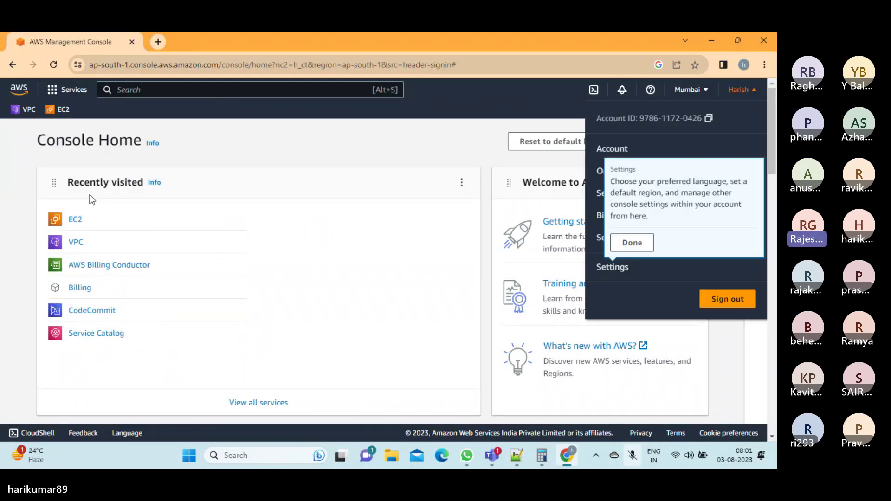
left_click(73, 221)
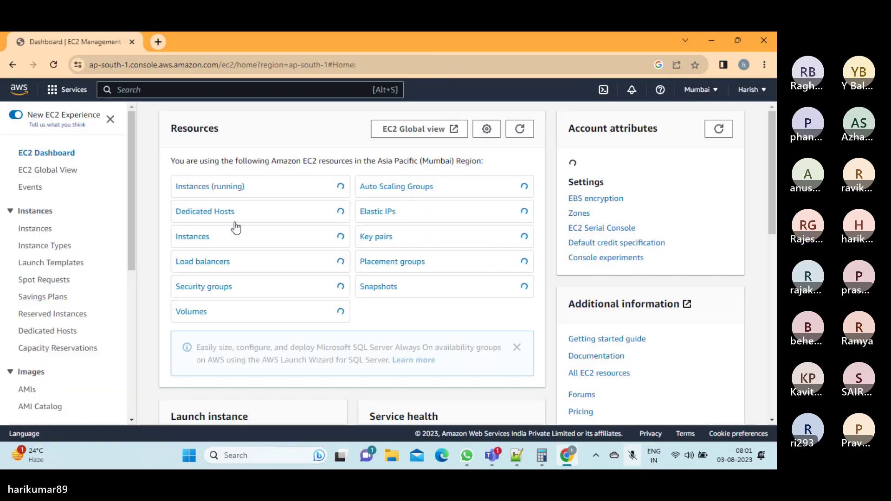
left_click(633, 457)
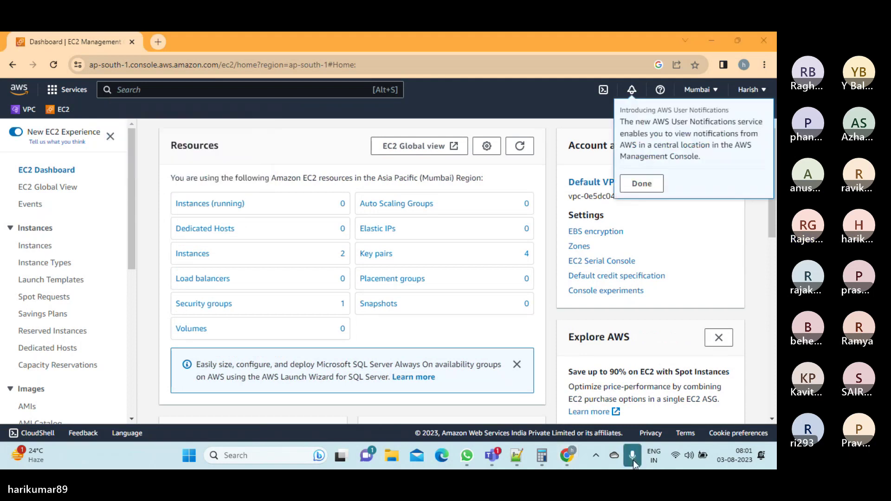
From the Instances list, start the Launch an instance wizard for a new EC2 instance
left_click(185, 211)
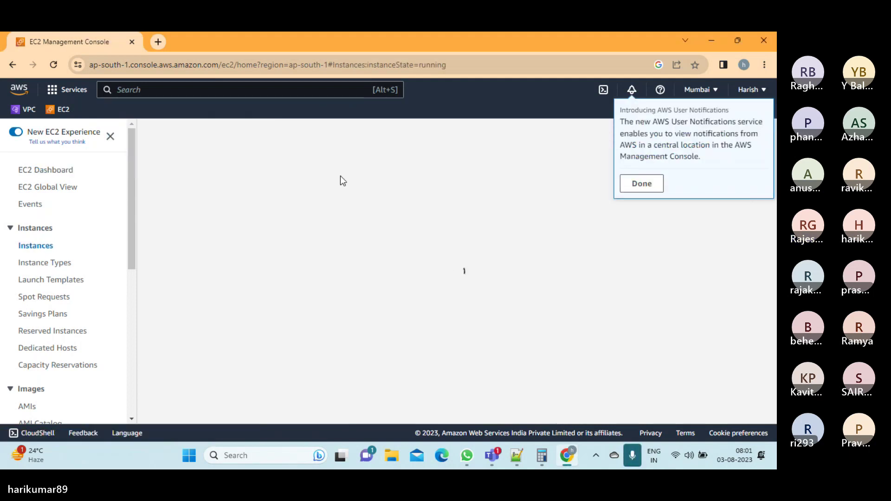
left_click(639, 187)
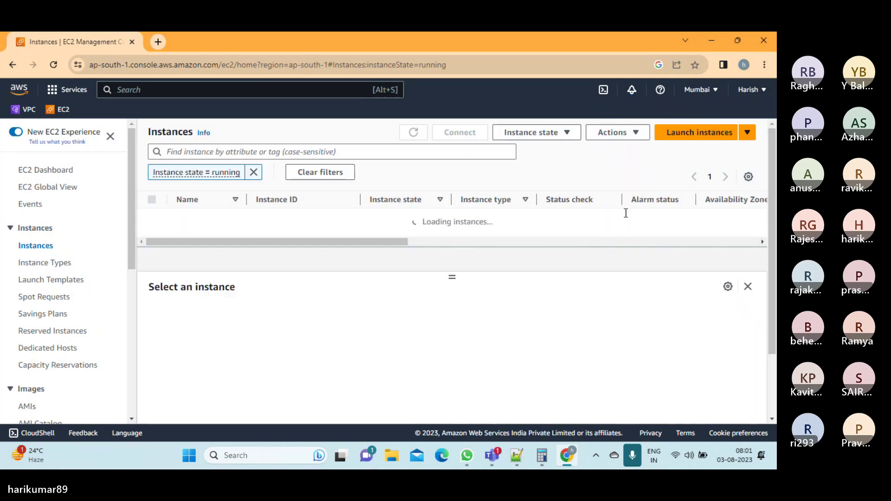
left_click(691, 134)
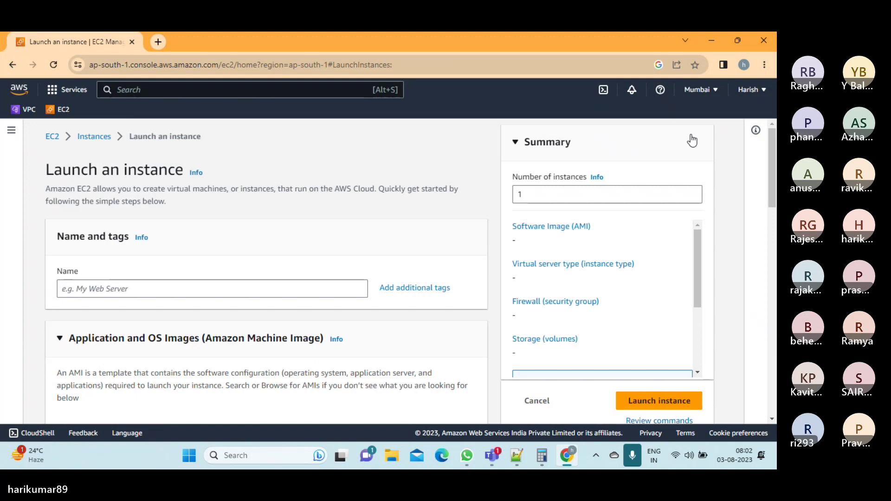
Enter MUM-AL2-MVN01 as the new instance's name under Name and tags
left_click(167, 287)
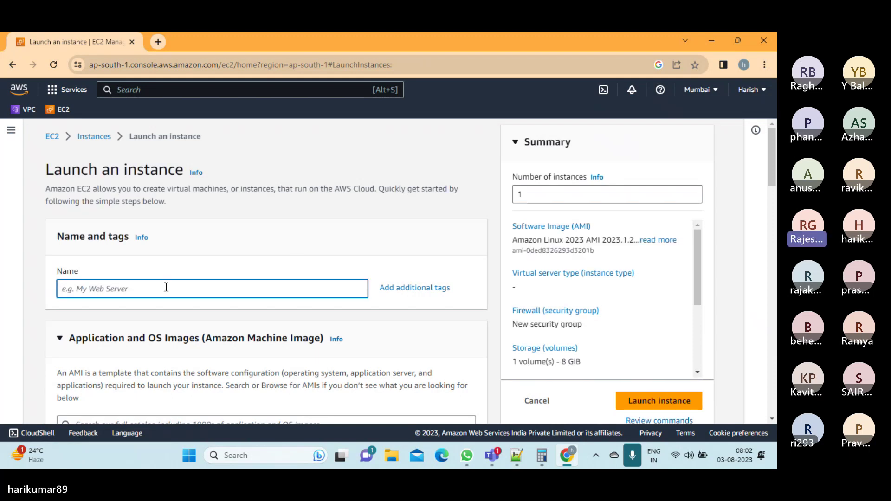
type("MUM")
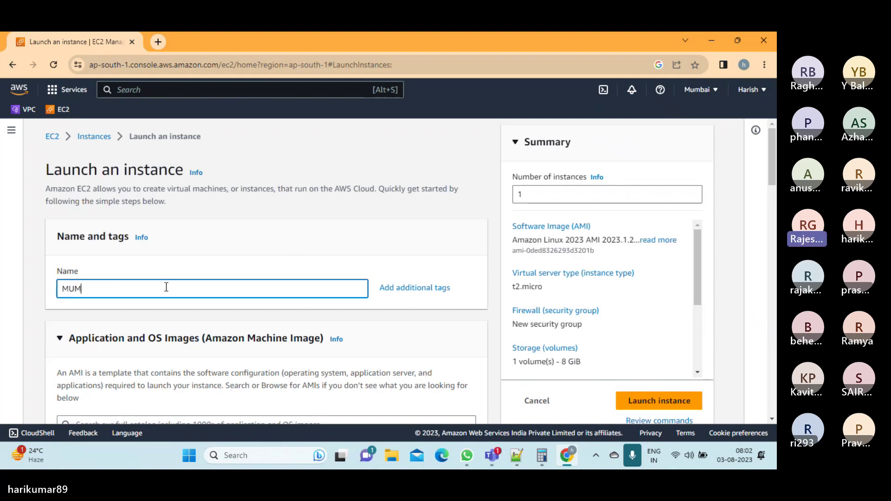
type("-AL")
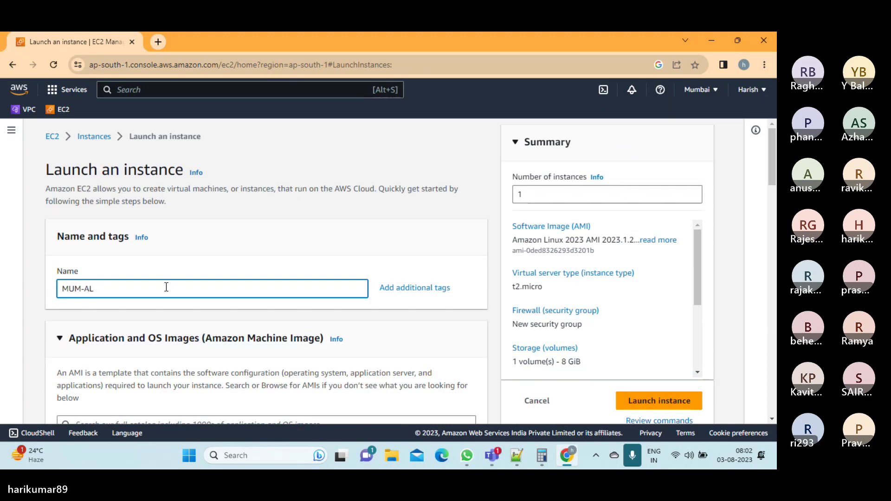
type("2-MVN01")
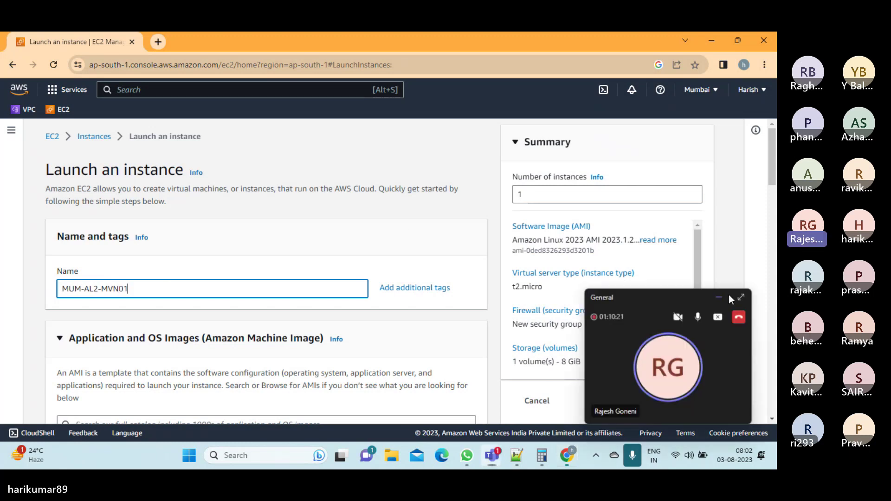
left_click(728, 297)
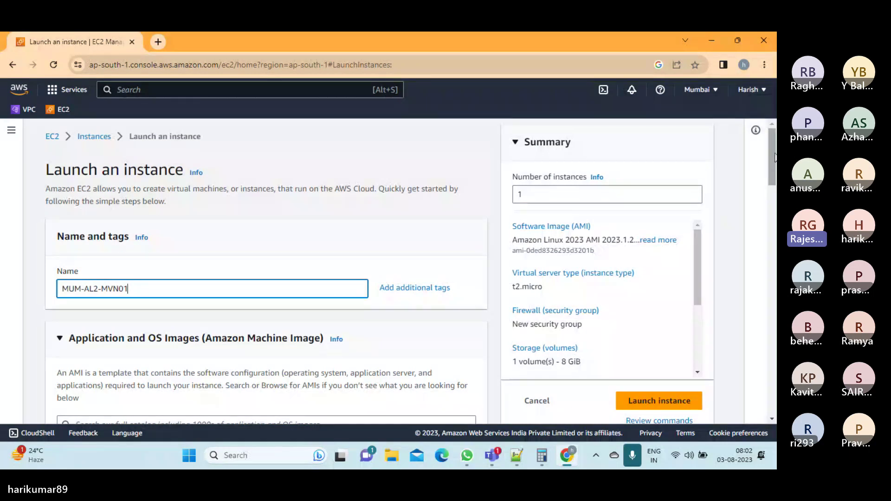
left_click_drag(769, 142, 770, 182)
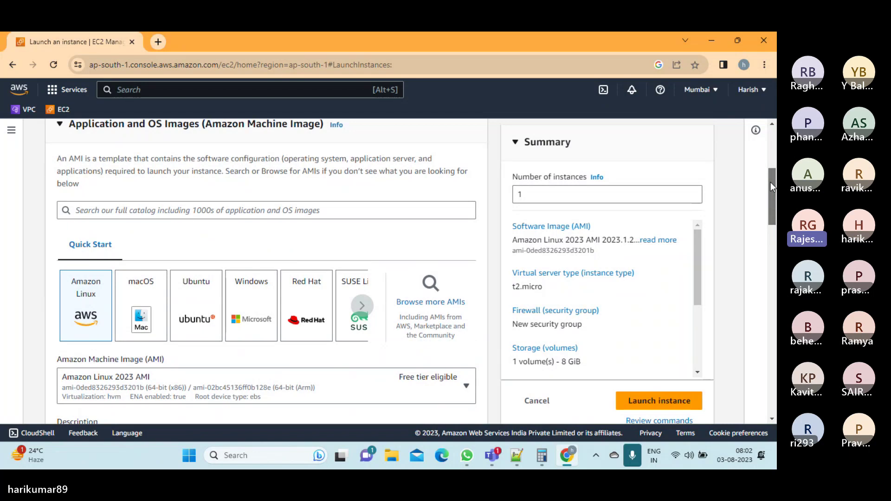
Change the AMI from Amazon Linux 2023 to Amazon Linux 2 AMI (HVM) - Kernel 5.10
left_click_drag(770, 186, 770, 193)
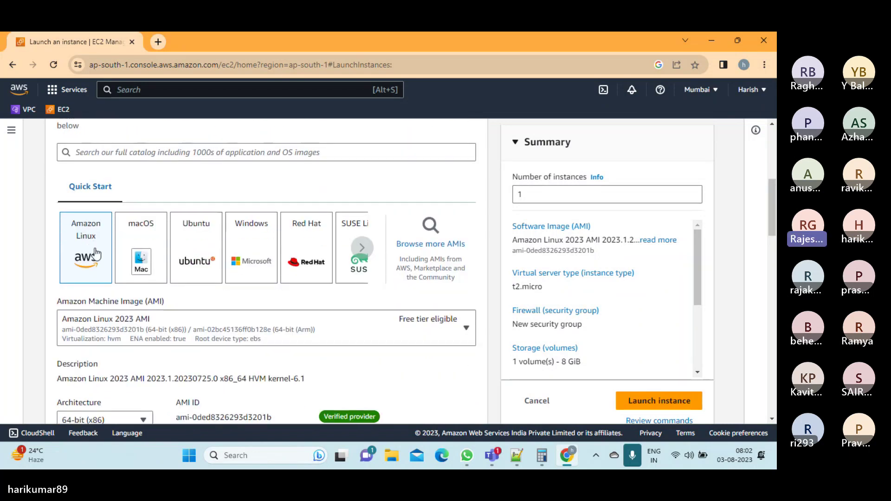
left_click(410, 333)
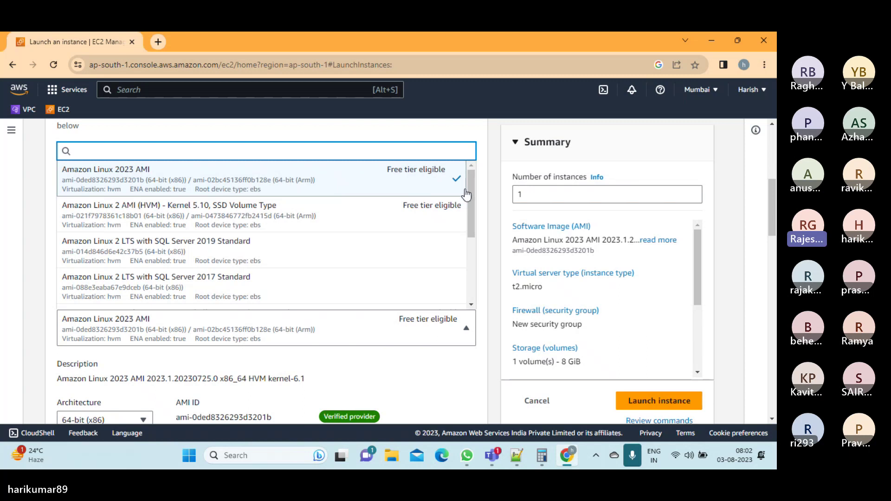
left_click_drag(770, 202, 772, 196)
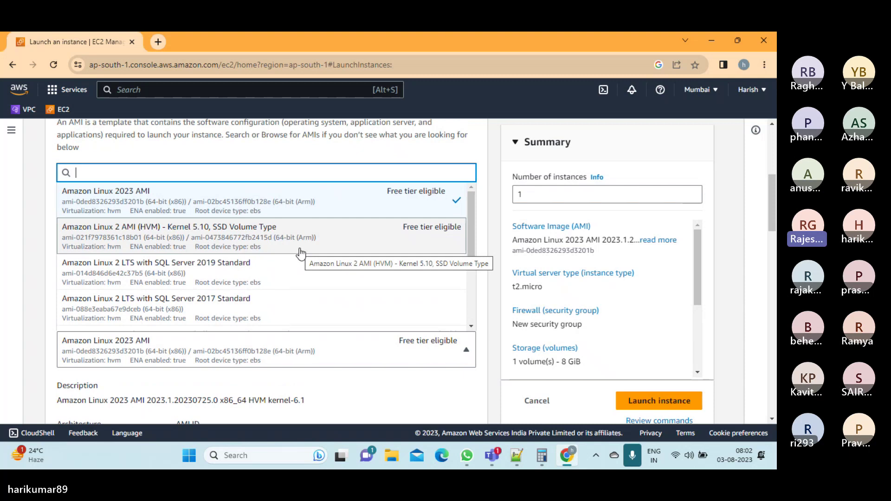
left_click(324, 248)
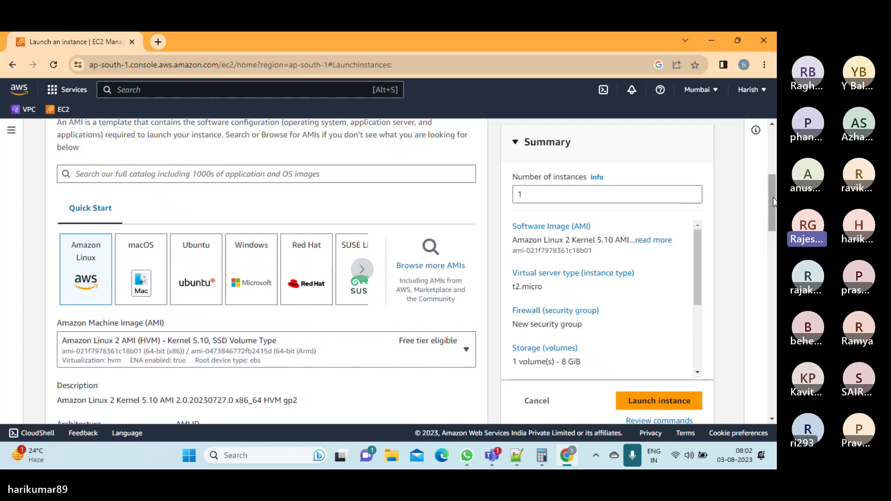
left_click_drag(774, 200, 774, 229)
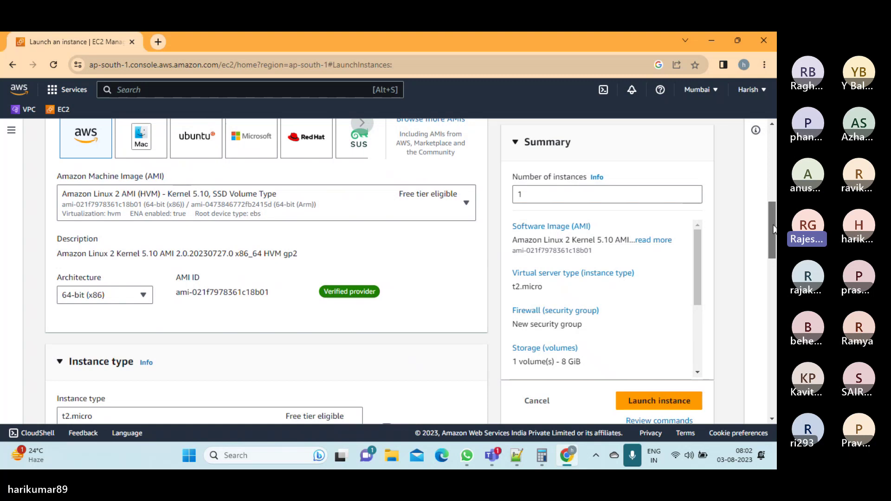
left_click_drag(774, 229, 772, 283)
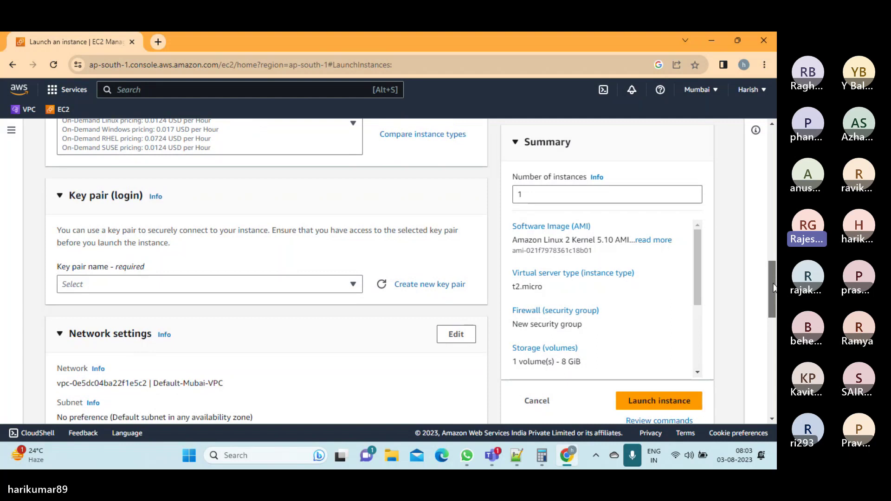
Fill in a new RSA key pair named Maven_Linux_Keypair with .ppk private key format
left_click(410, 290)
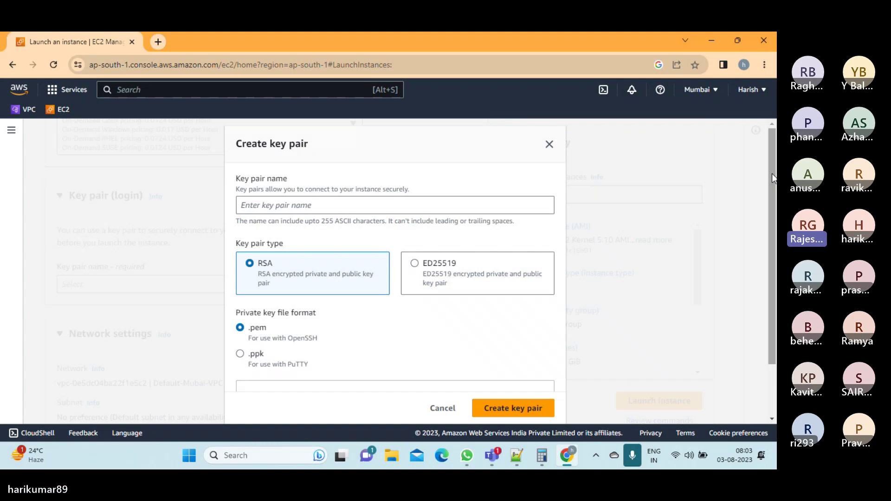
left_click_drag(772, 175, 771, 202)
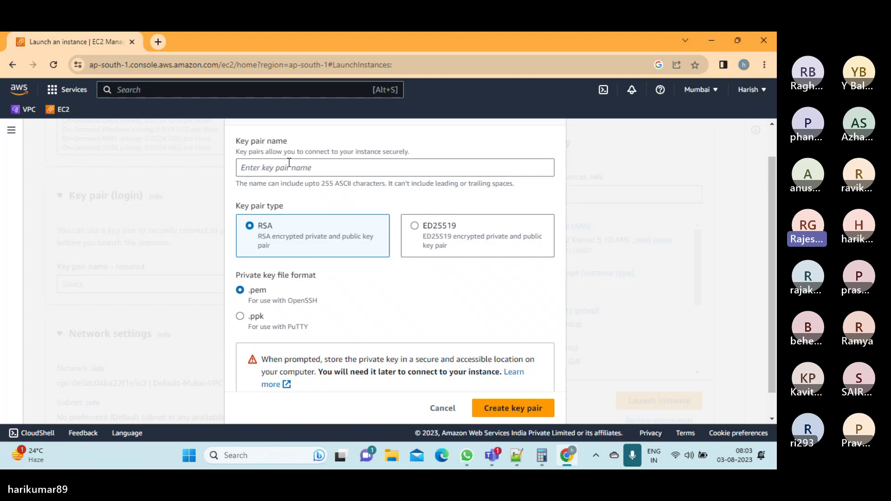
left_click(289, 162)
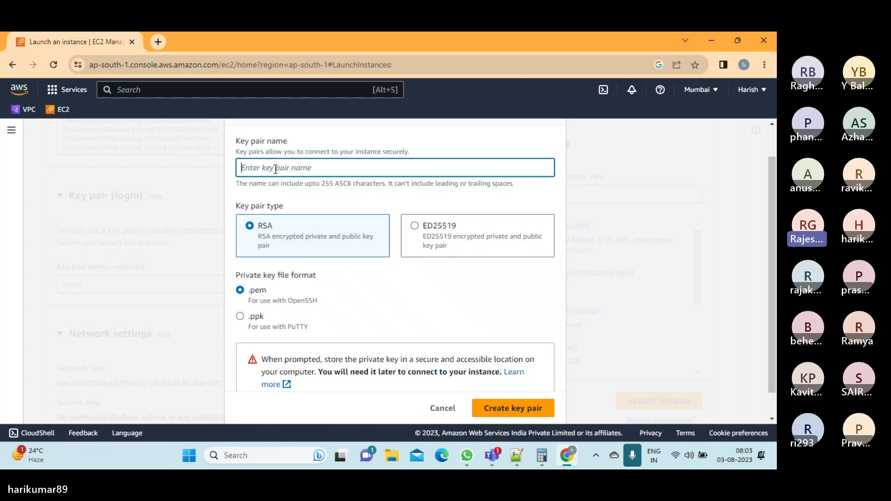
type("MA")
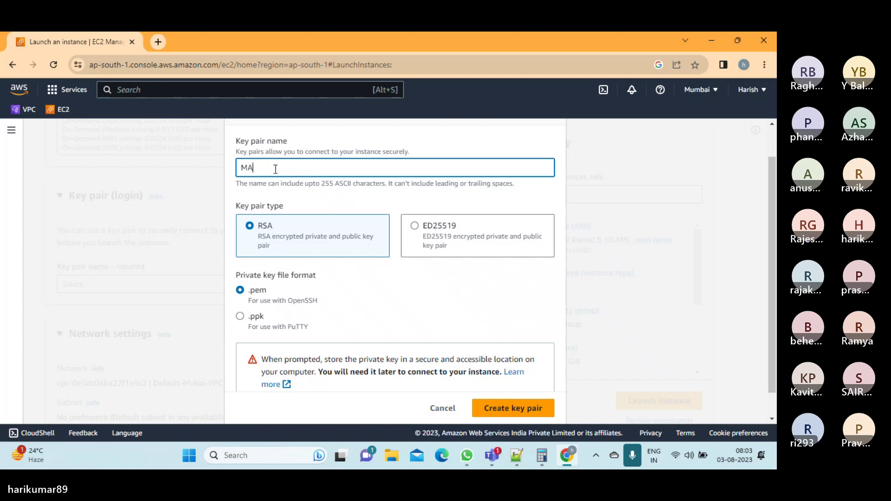
type("VEN")
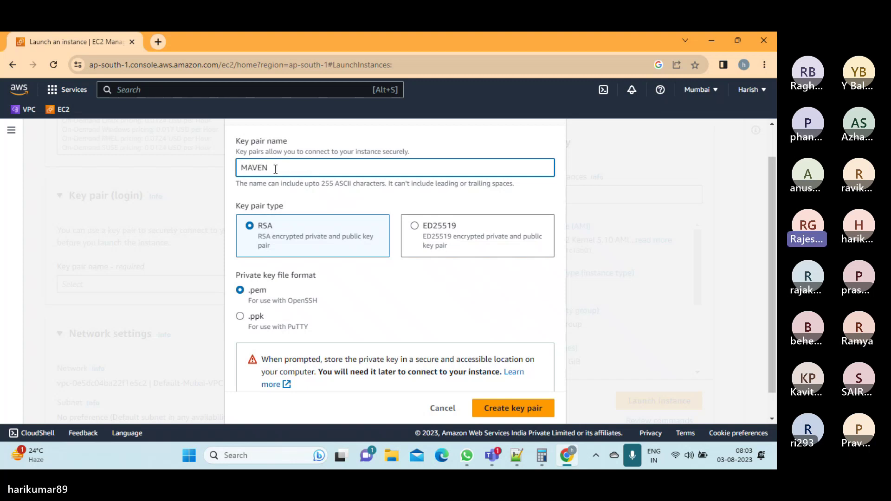
key("BackSpace")
key("BackSpace")
key("BackSpace")
key("BackSpace")
type("aven_")
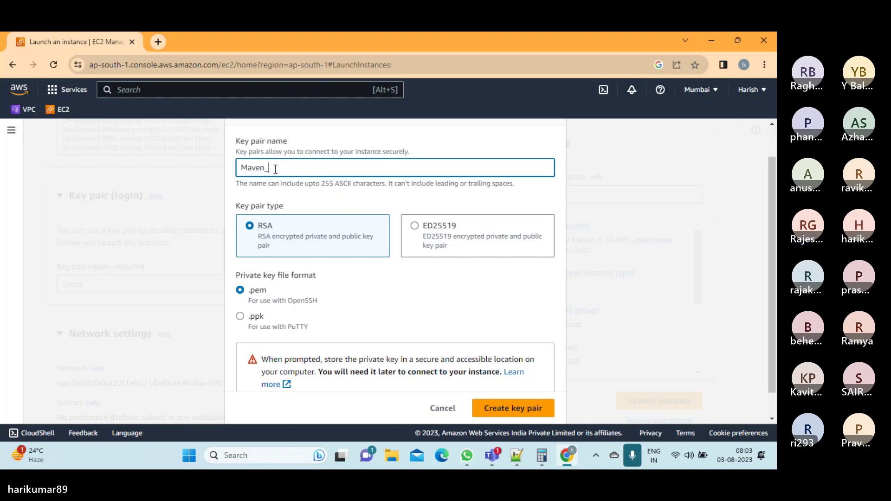
type("PR")
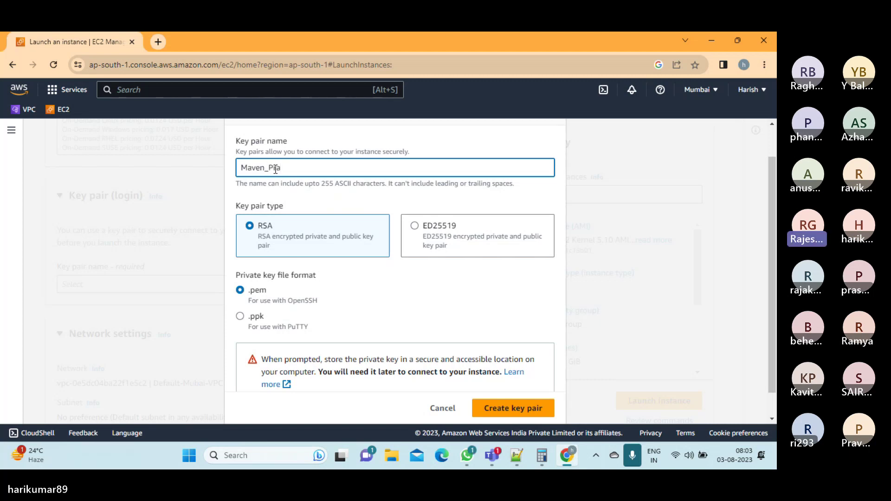
key("BackSpace")
key("BackSpace")
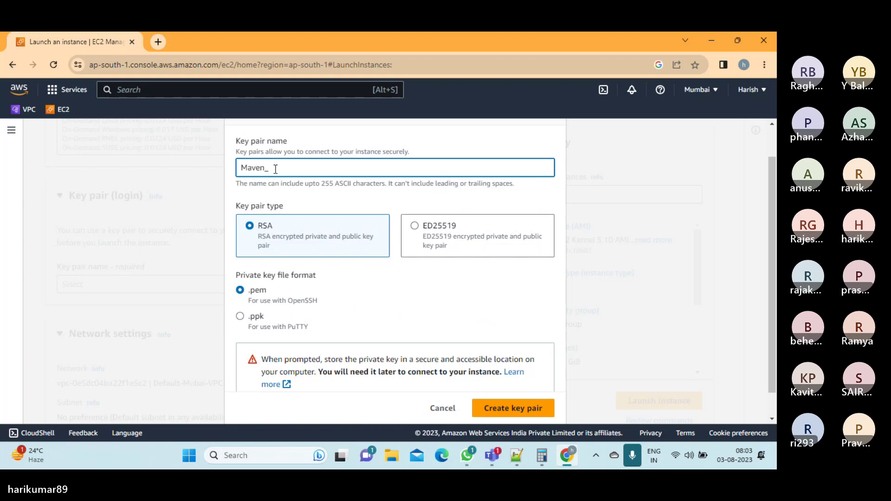
type("Linux_ke")
key("BackSpace")
key("BackSpace")
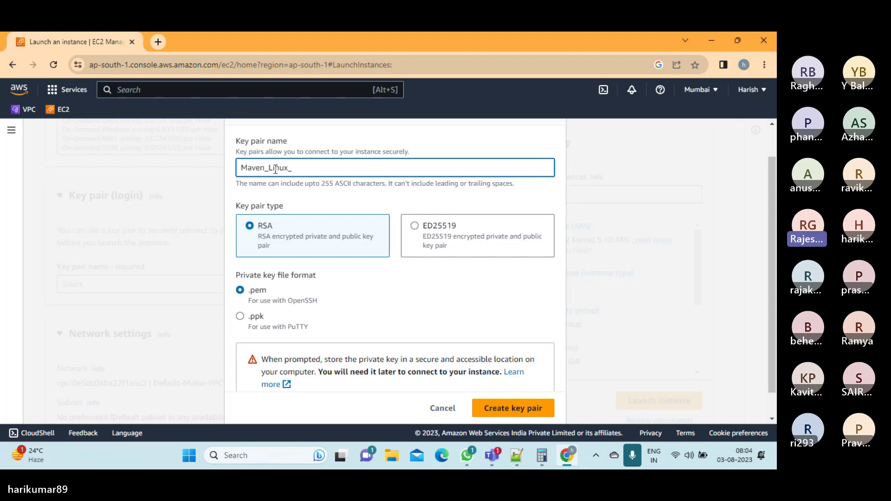
type("Keypair")
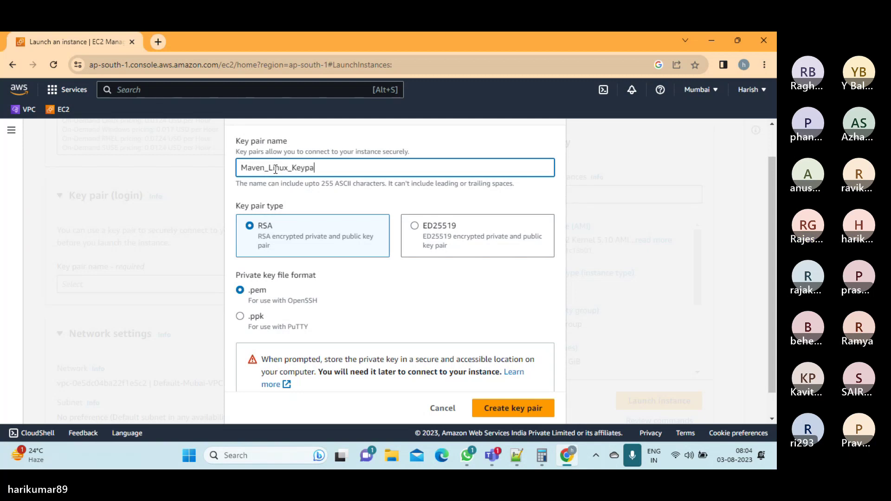
left_click(240, 317)
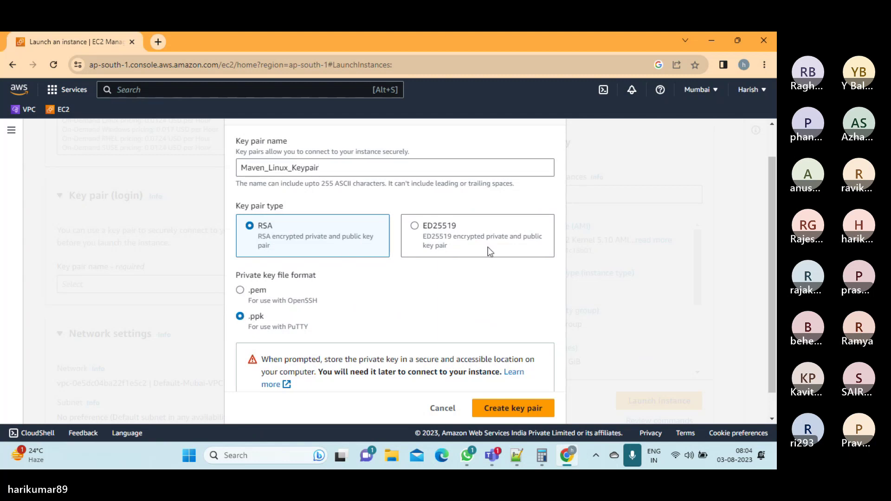
left_click_drag(771, 177, 774, 203)
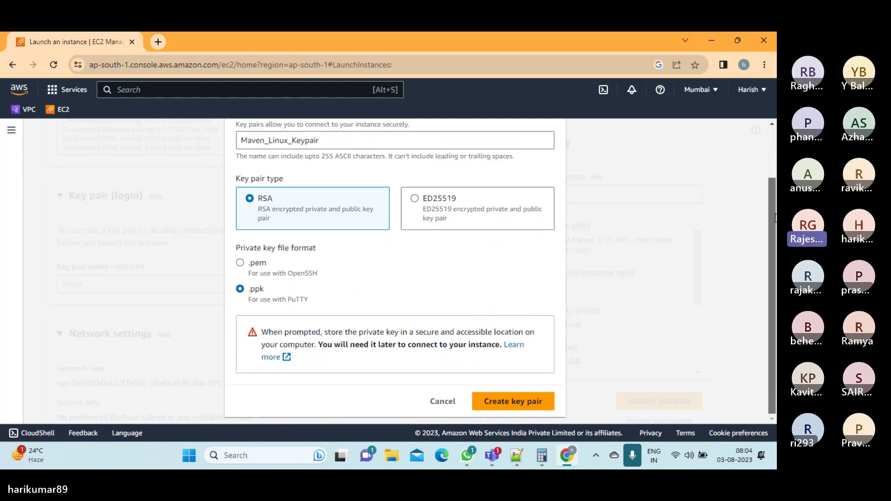
Create the Maven_Linux_Keypair key pair, downloading its private key, and scroll to Network settings
left_click(534, 410)
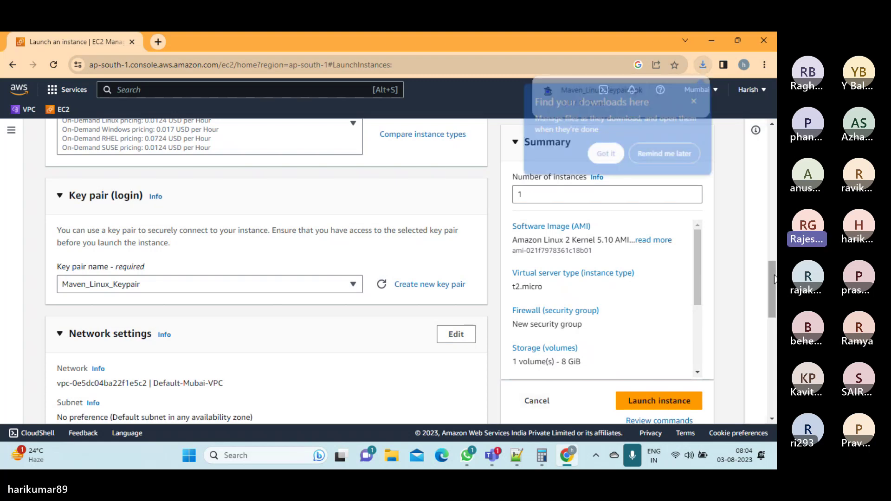
left_click(605, 158)
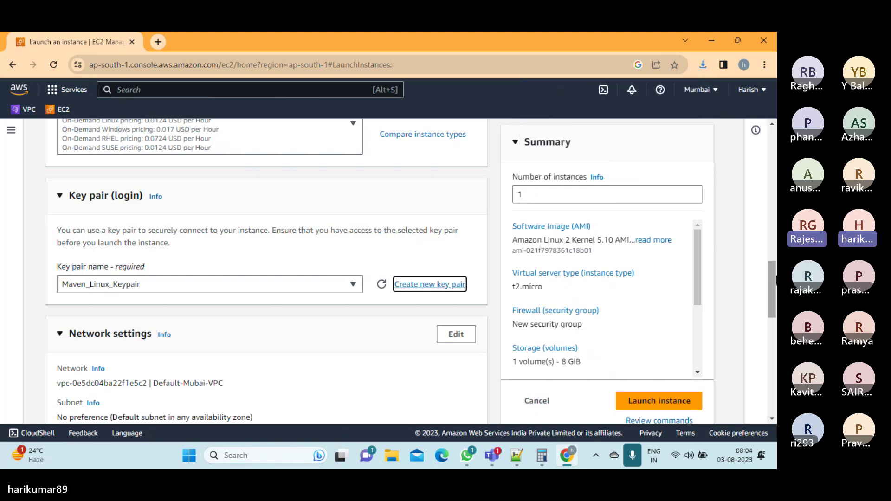
scroll(771, 274, "down", 1)
left_click_drag(775, 286, 776, 320)
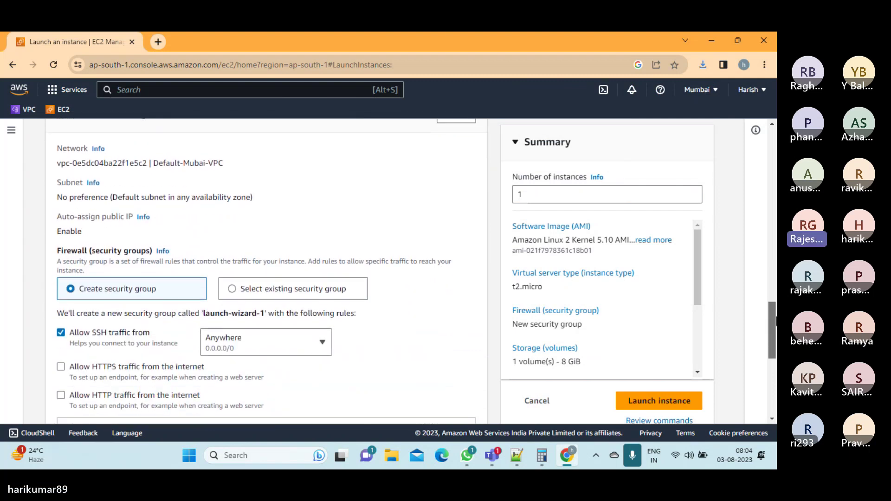
left_click_drag(775, 320, 776, 317)
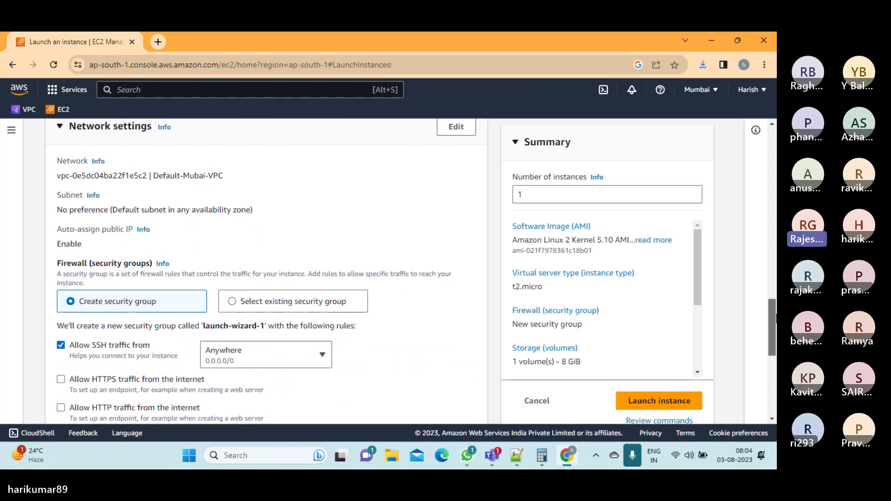
Select the existing default security group as the instance's firewall
left_click(232, 302)
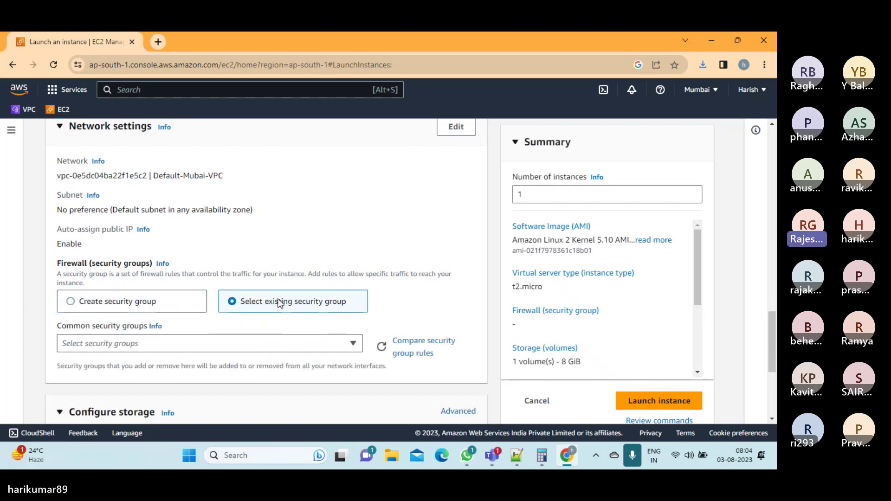
scroll(279, 304, "down", 2)
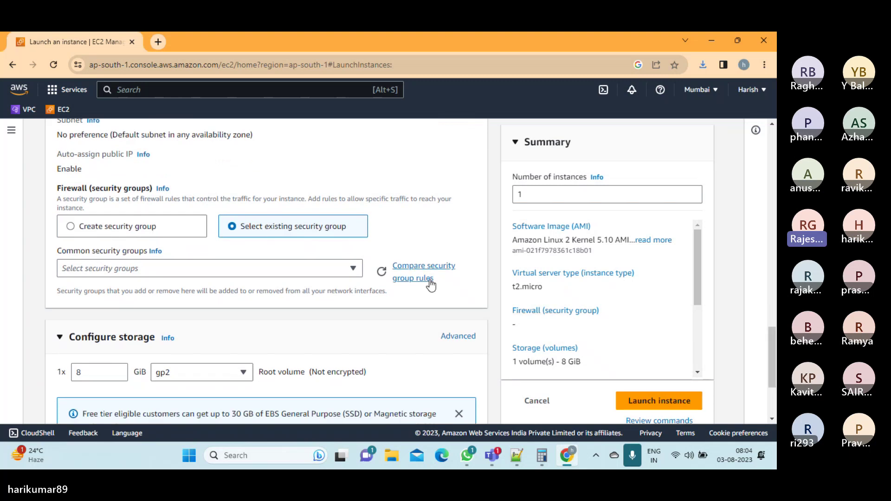
left_click(354, 269)
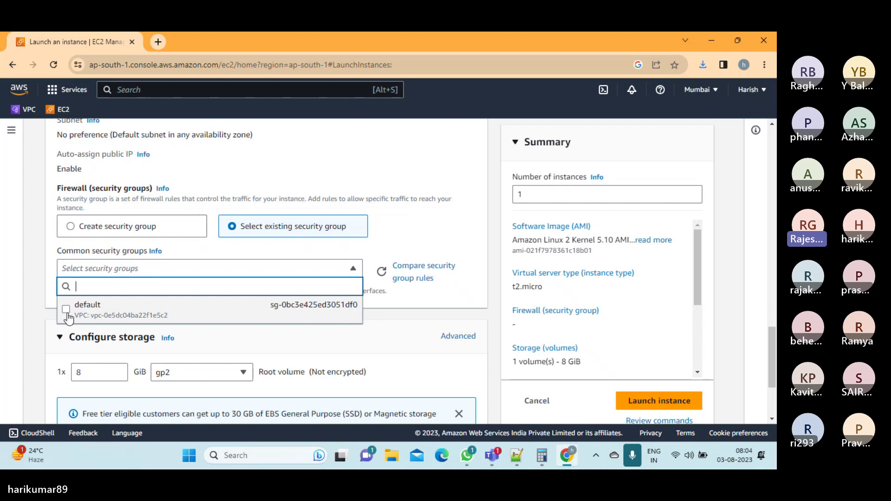
left_click(66, 309)
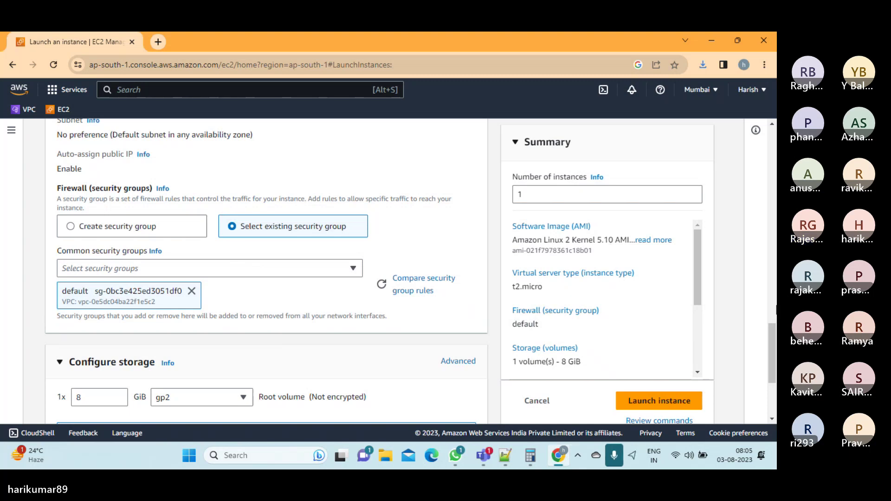
left_click_drag(773, 333, 774, 344)
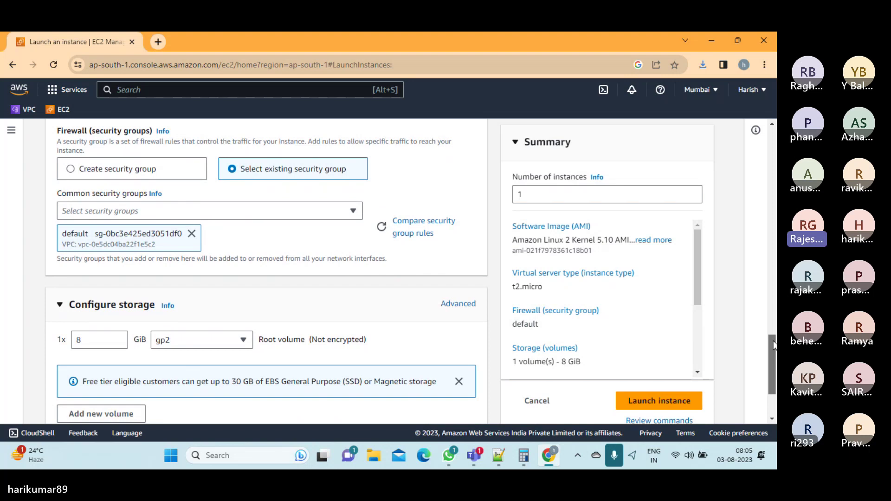
scroll(313, 325, "down", 1)
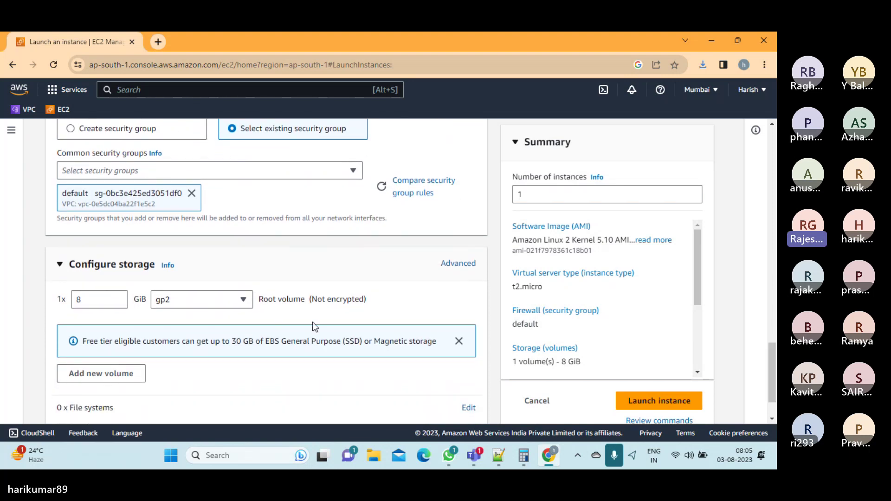
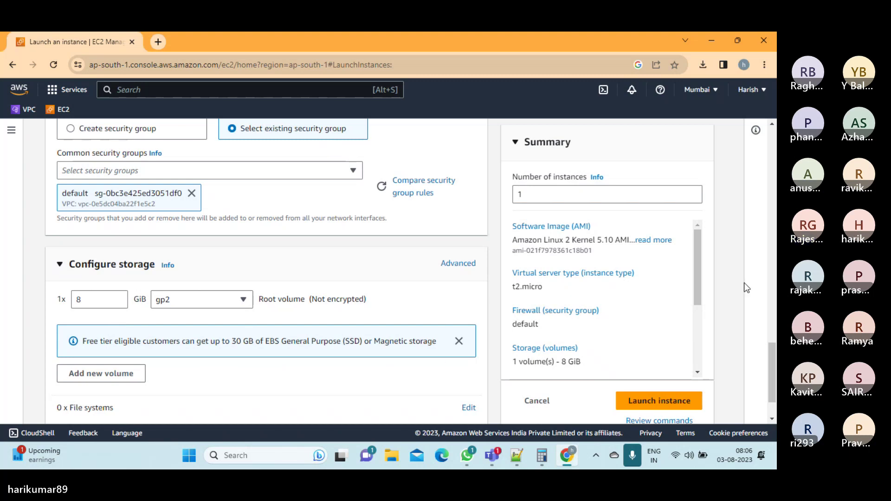
Launch the configured Amazon Linux t2.micro instance from the Summary panel
left_click_drag(774, 351, 774, 382)
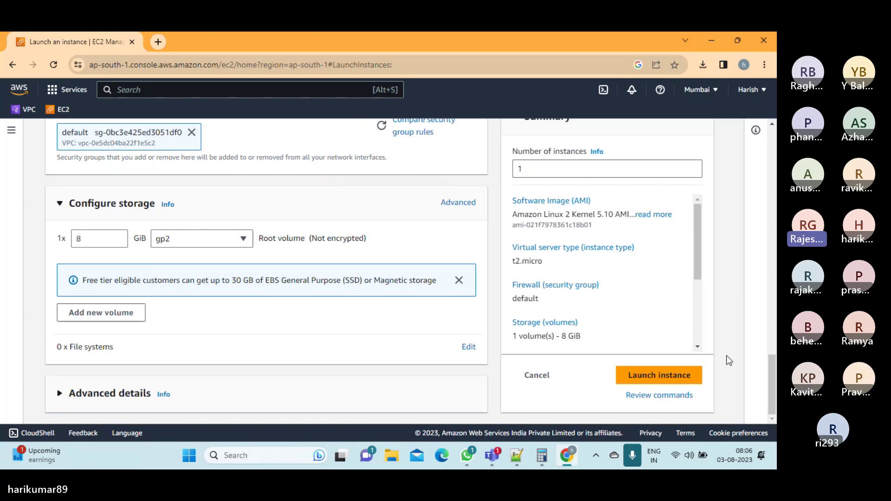
left_click(659, 376)
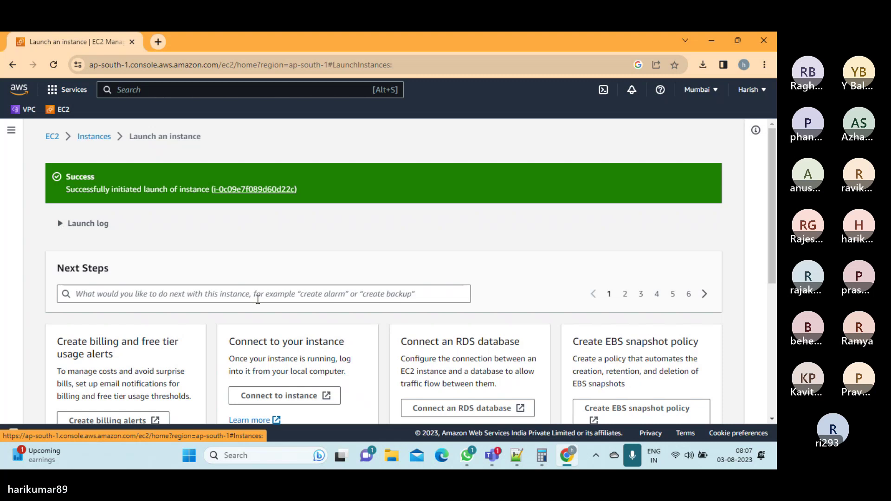
Open the full instance list showing MUM-AL2-MVN01 running beside two terminated servers
left_click(632, 456)
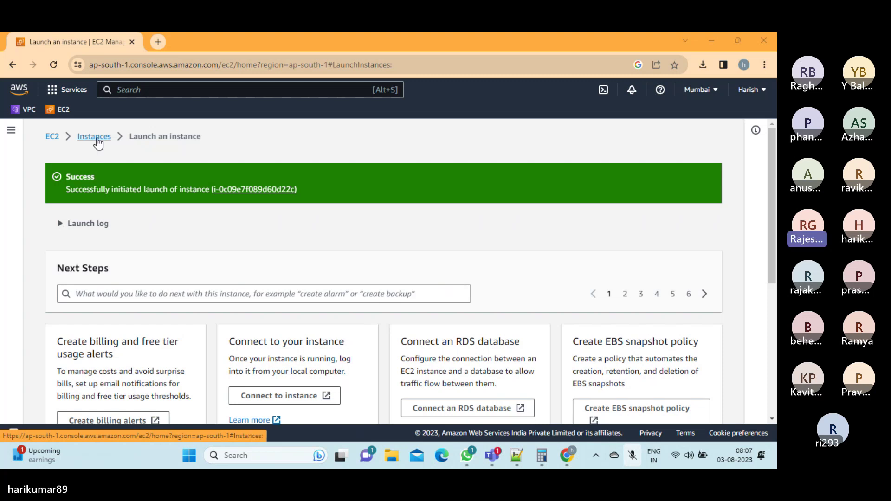
left_click_drag(773, 179, 776, 357)
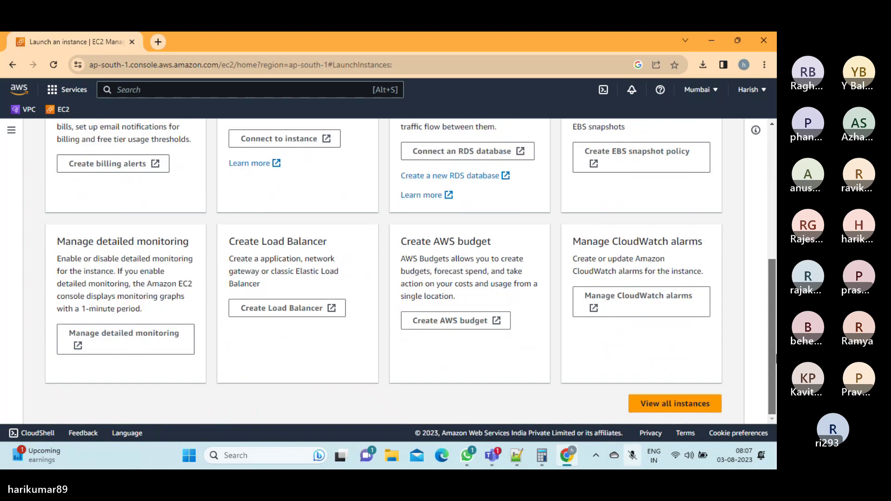
left_click(685, 413)
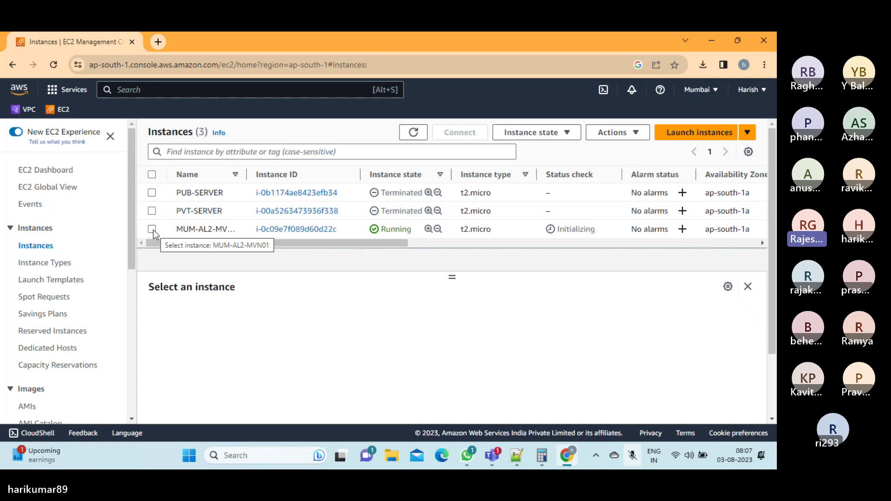
right_click(79, 35)
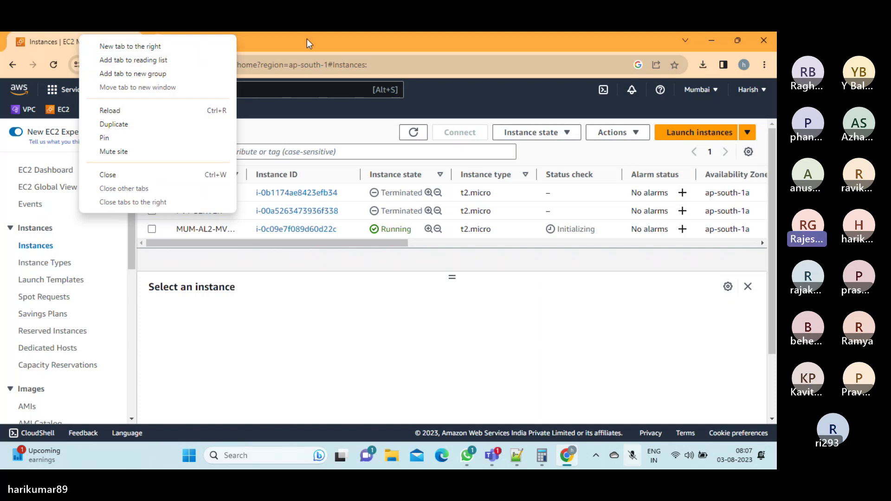
left_click(256, 41)
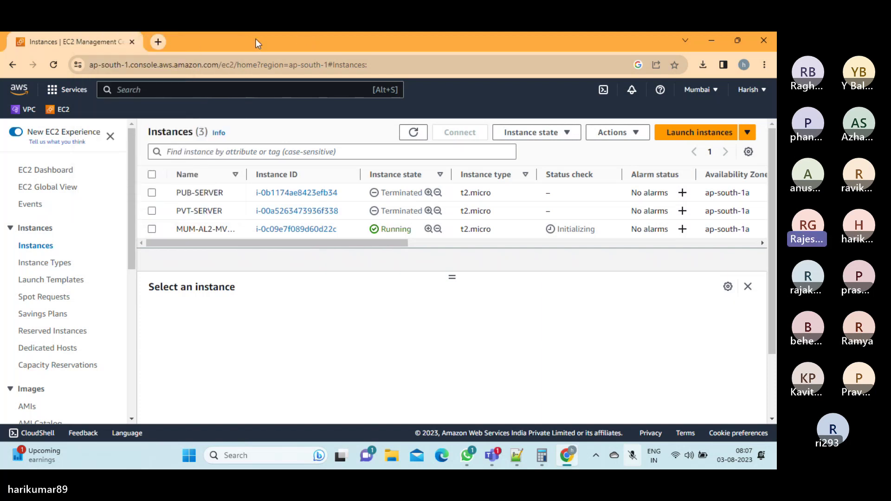
Browse to putty.org in a new tab, correcting the mistyped address
left_click(162, 46)
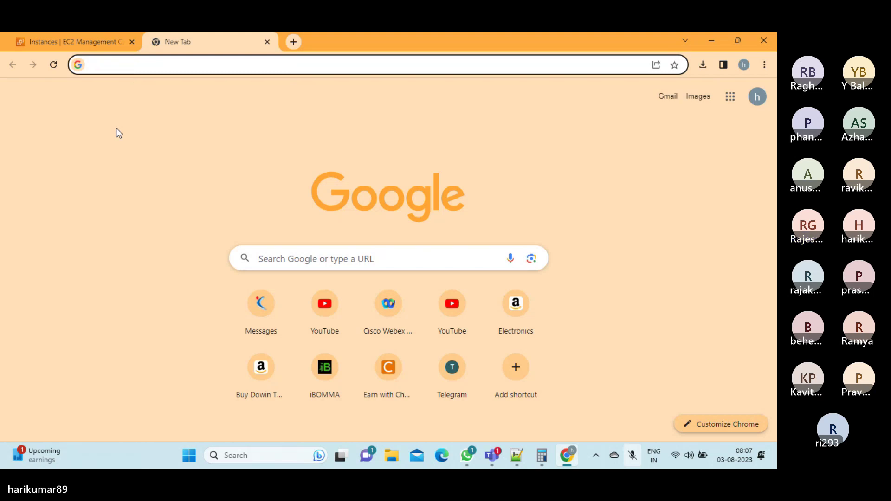
type("p")
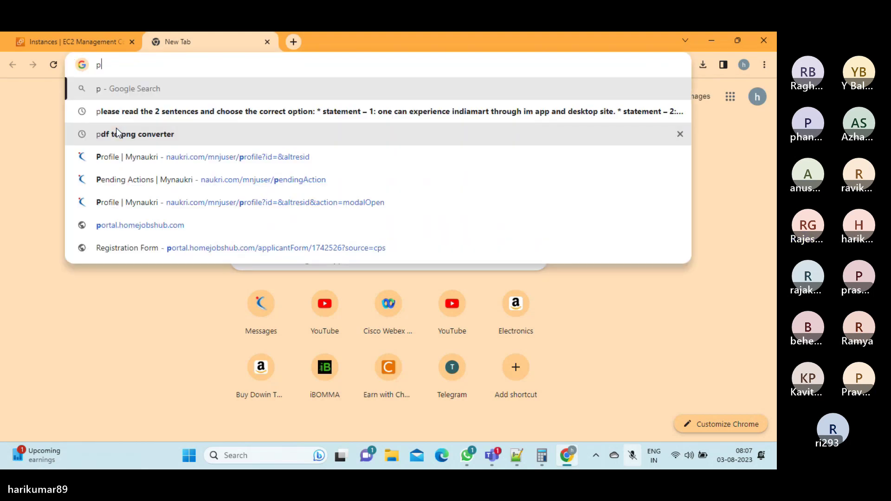
left_click(632, 455)
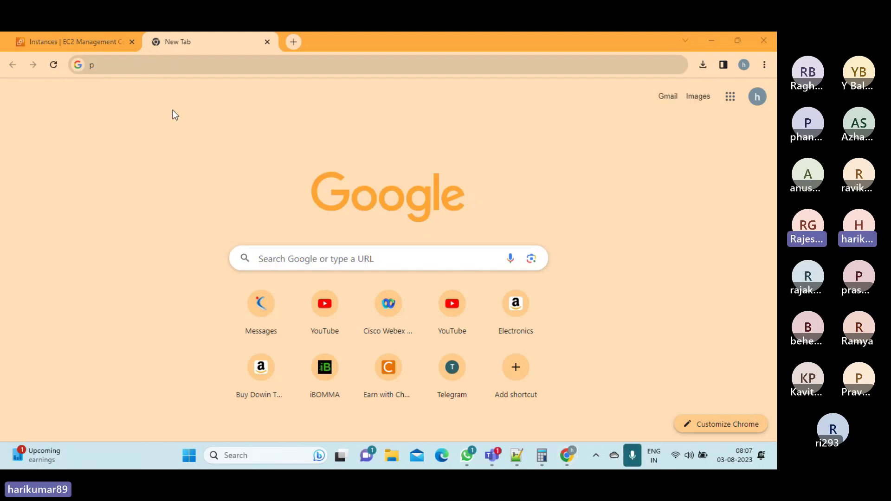
left_click(113, 65)
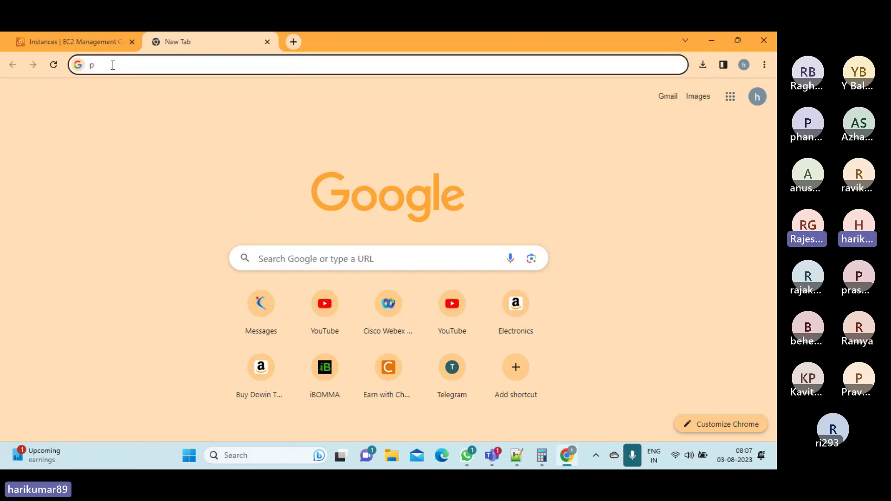
type("utty")
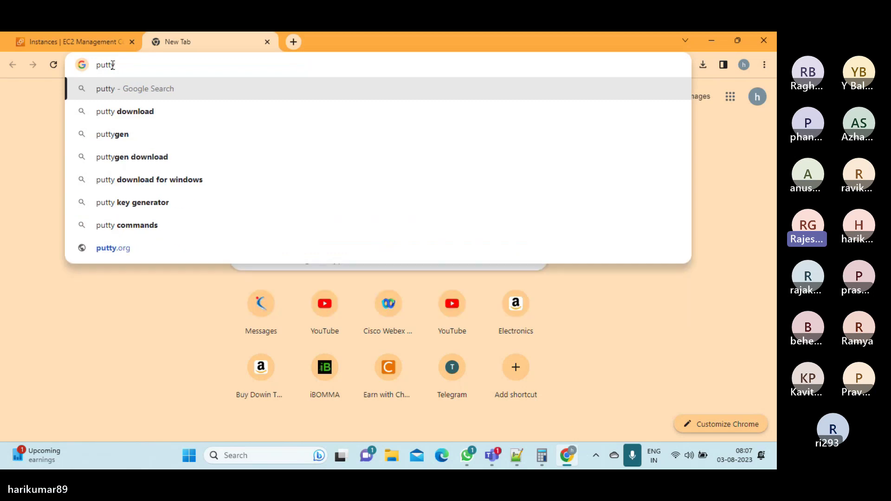
type(".0")
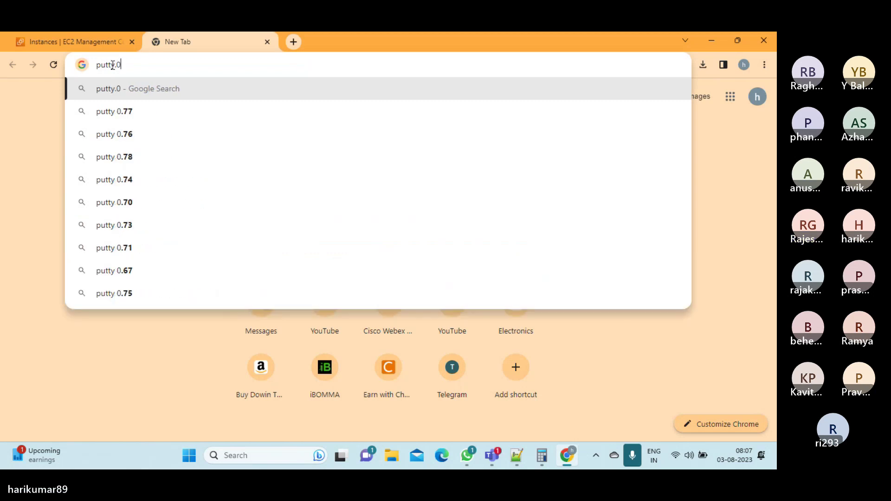
type("rg")
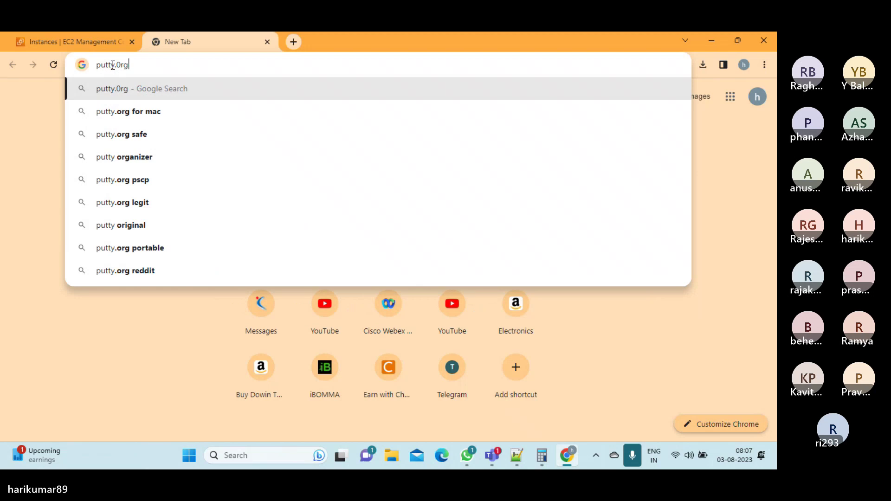
key("BackSpace")
key("BackSpace")
key("BackSpace")
type("org")
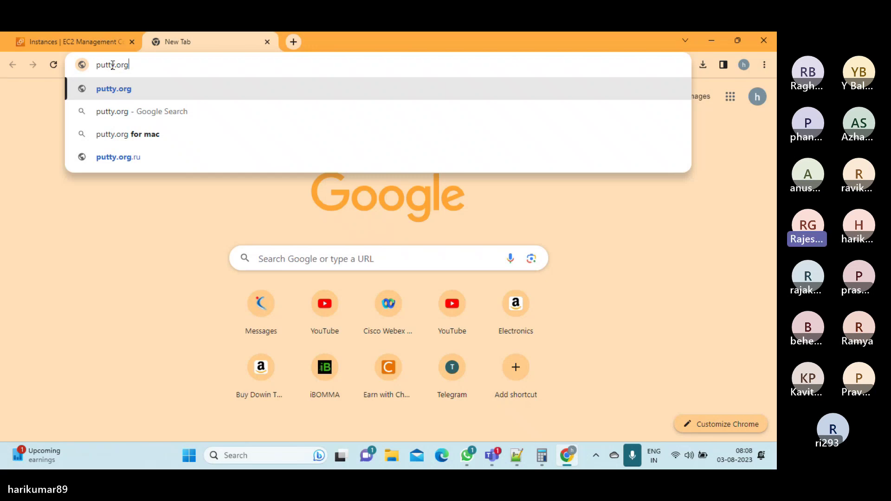
key("Return")
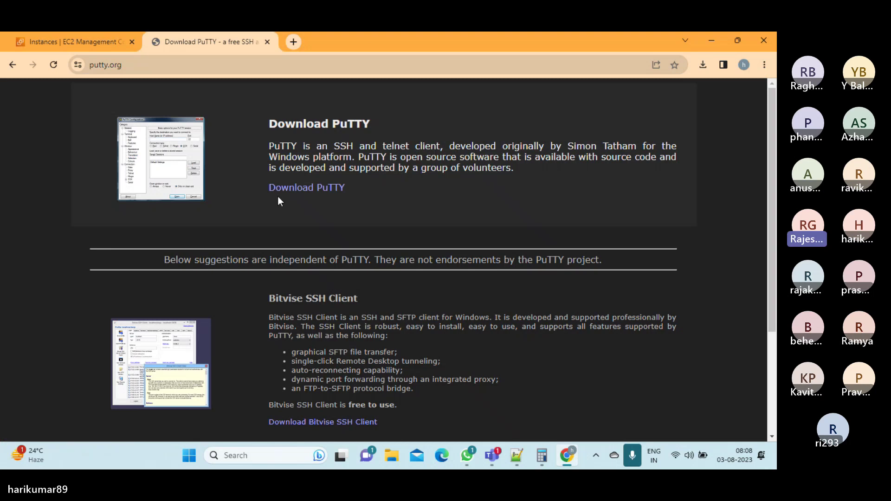
Download the 64-bit x86 putty.exe from the PuTTY 0.78 latest release page
left_click(295, 188)
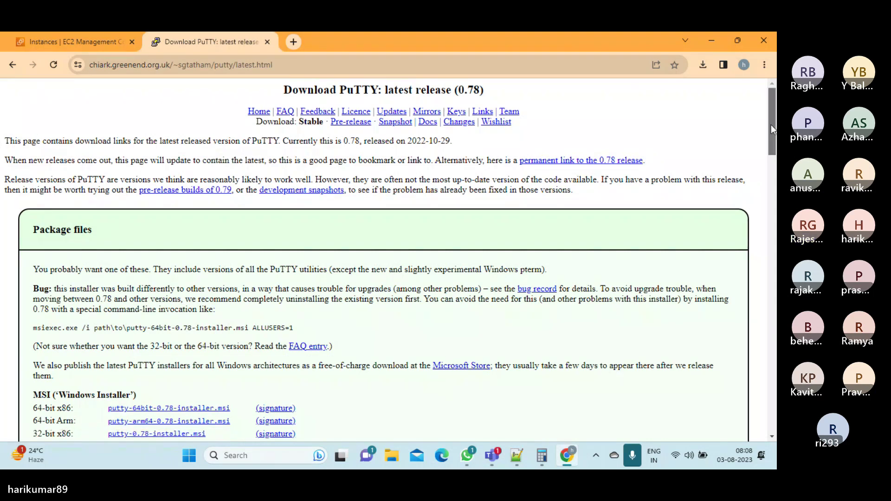
left_click_drag(772, 130, 774, 153)
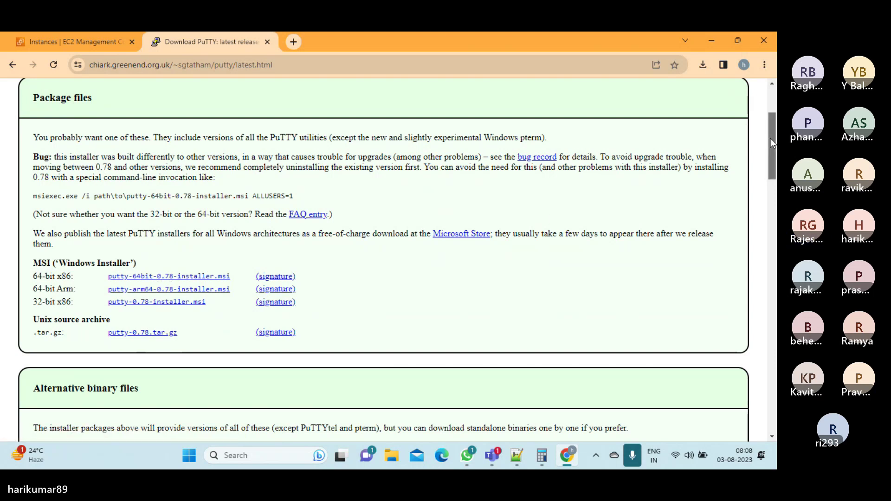
left_click_drag(773, 143, 773, 182)
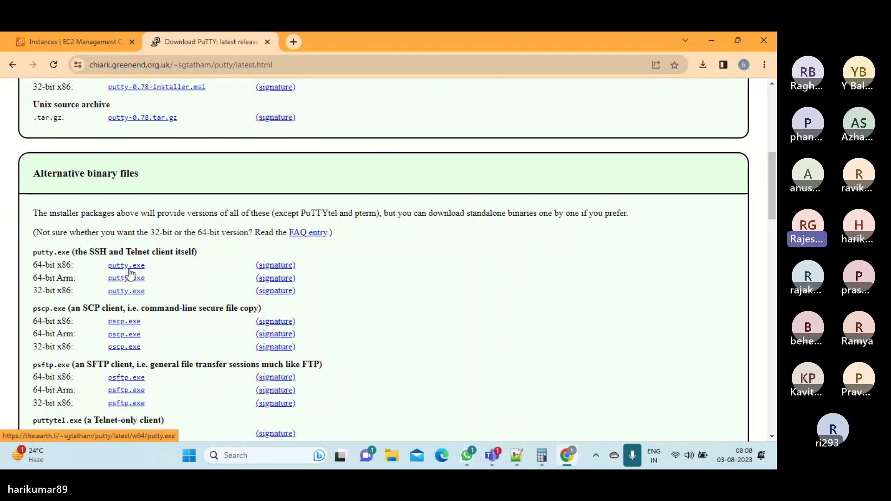
left_click(125, 269)
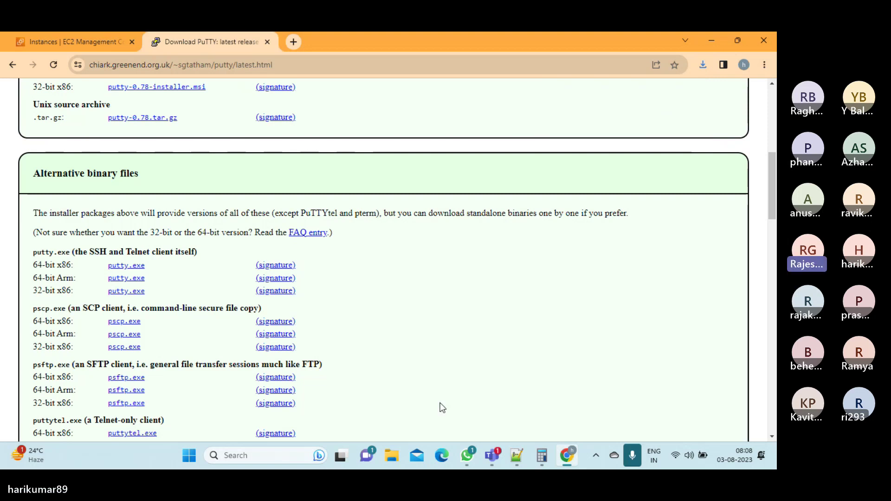
left_click(392, 457)
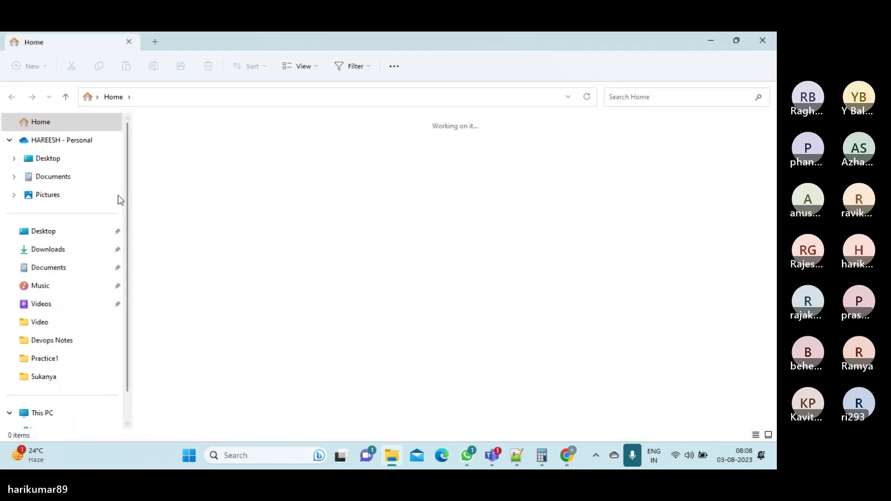
Run the downloaded putty from the Downloads folder as administrator, approving the UAC prompt
left_click(42, 254)
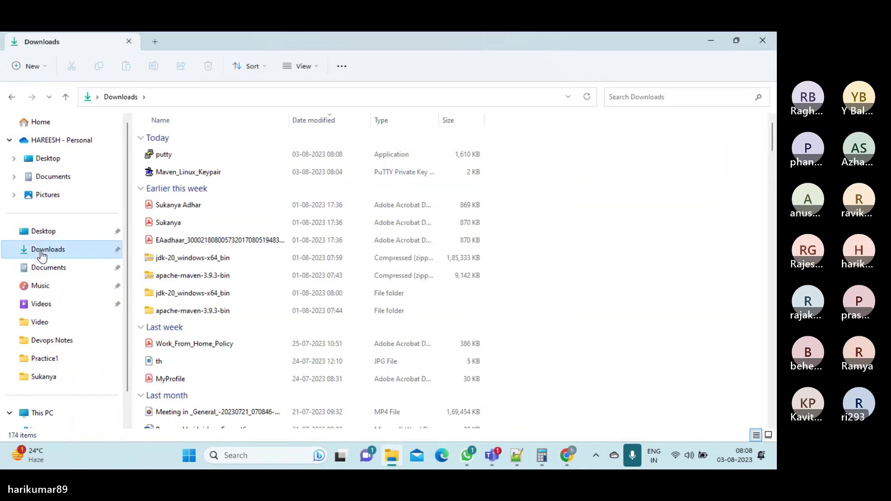
right_click(169, 159)
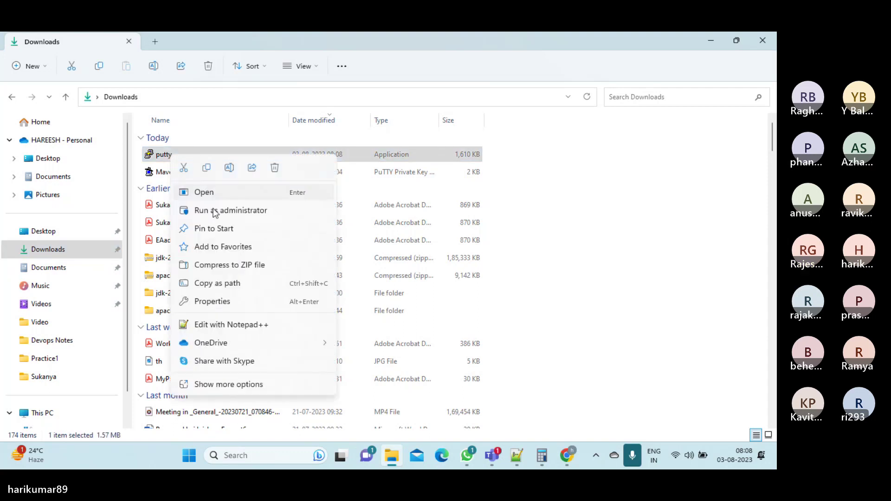
left_click(214, 211)
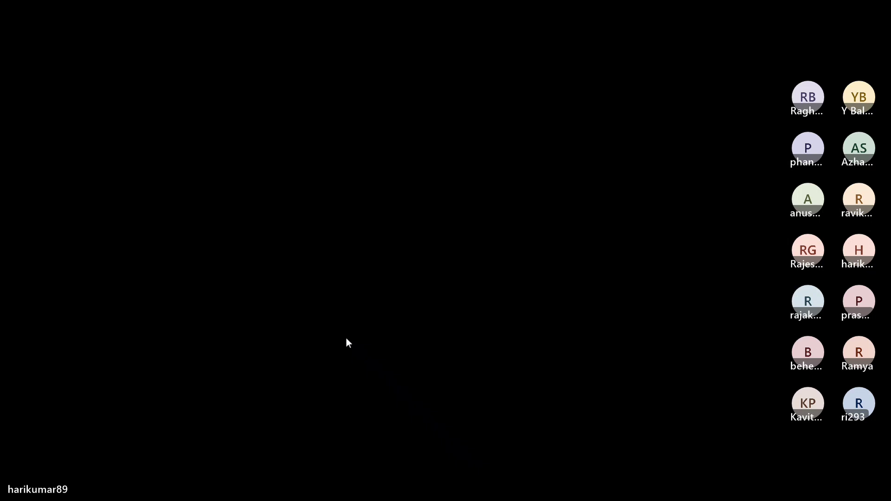
left_click(347, 339)
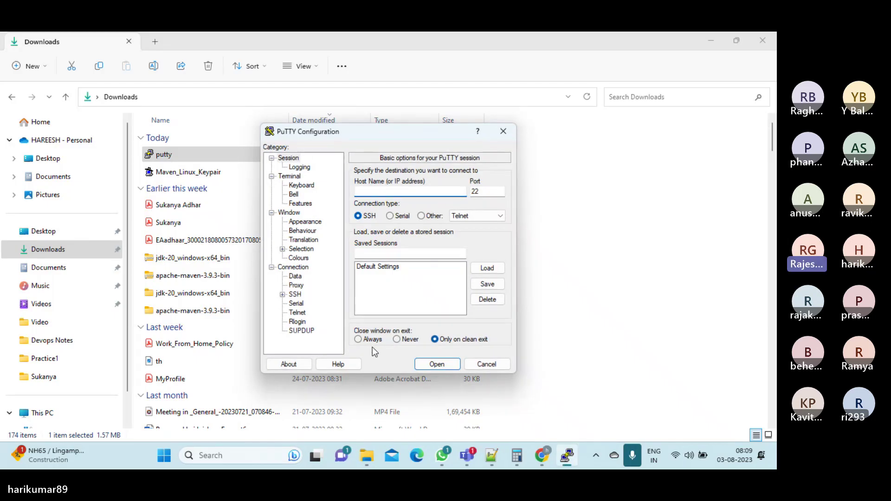
mouse_move(537, 458)
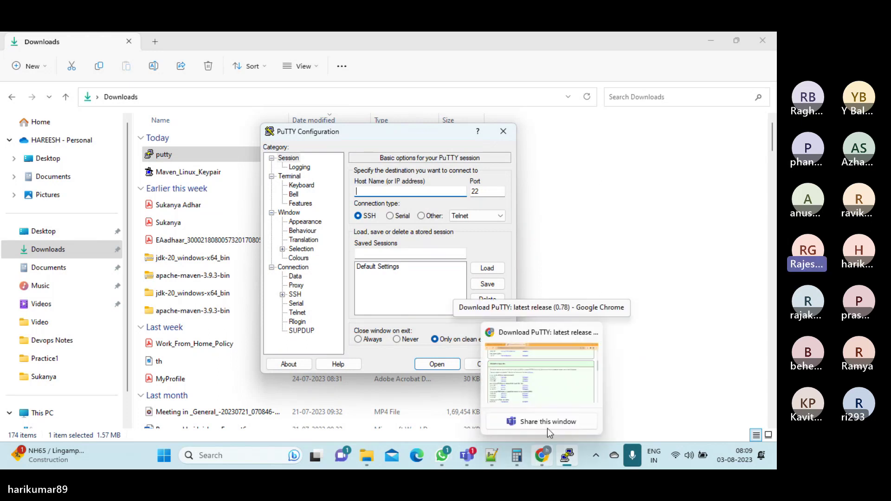
left_click(542, 373)
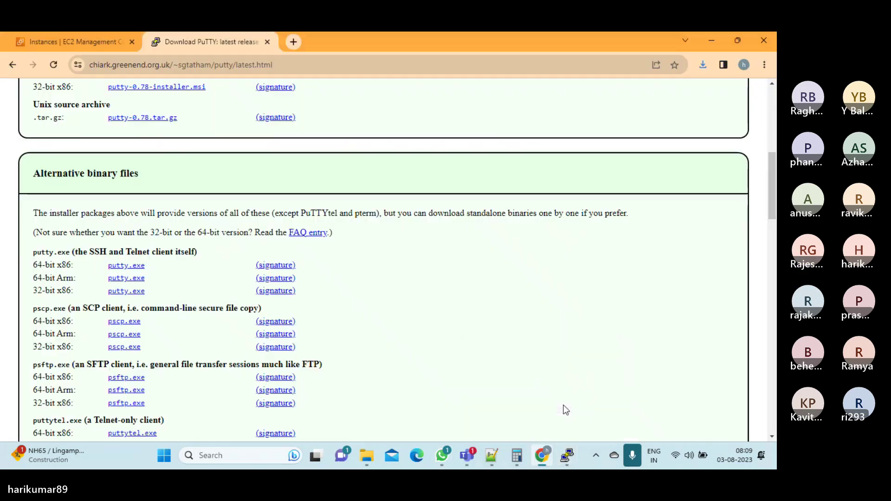
Copy MUM-AL2-MVN01's public IPv4 address 52.66.213.242 from its instance details
left_click(116, 41)
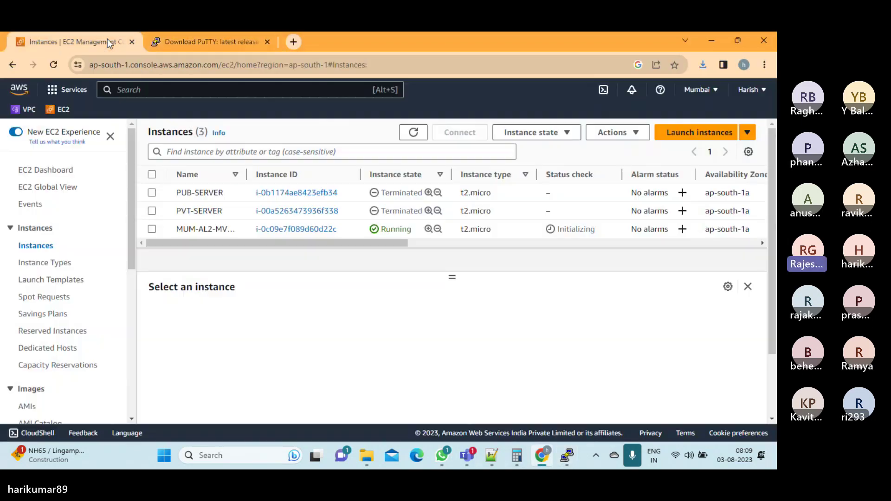
left_click(152, 229)
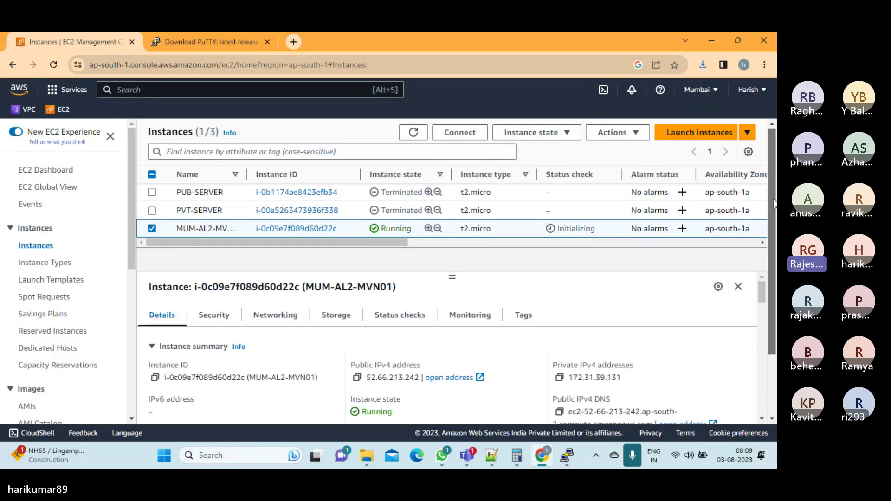
scroll(770, 202, "down", 2)
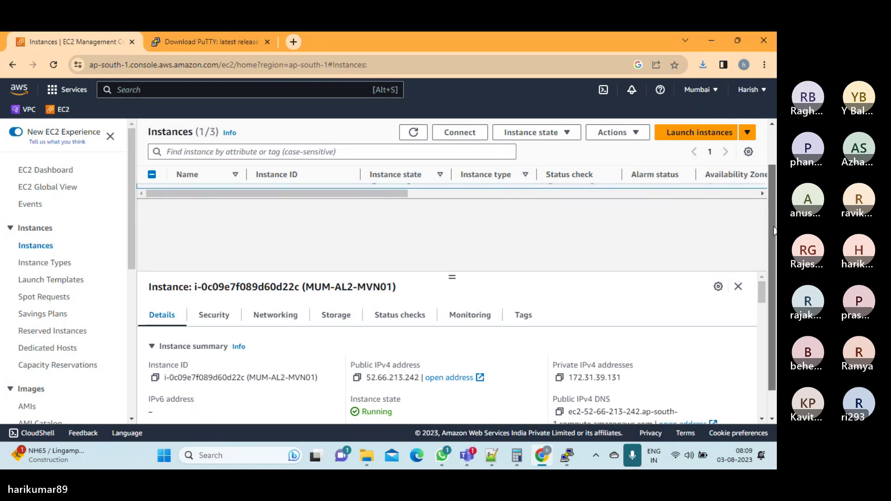
mouse_move(760, 292)
left_mouse_down()
mouse_move(760, 302)
mouse_move(761, 290)
left_mouse_up()
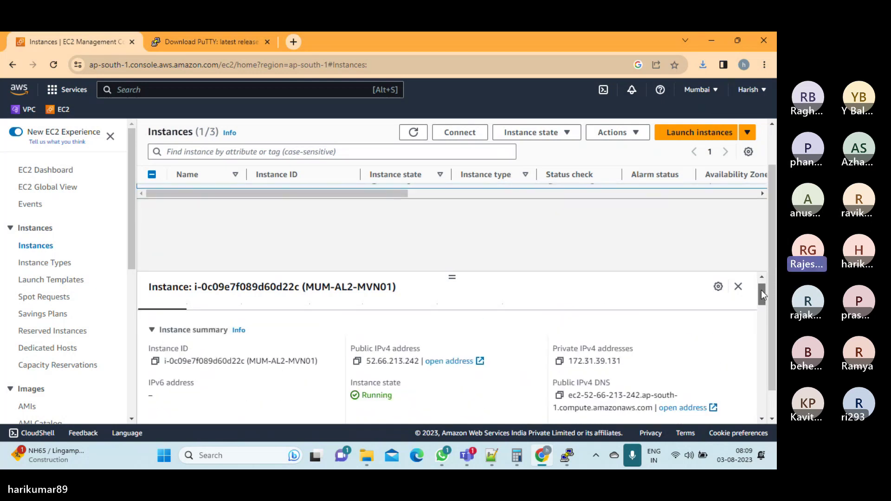
left_click(356, 361)
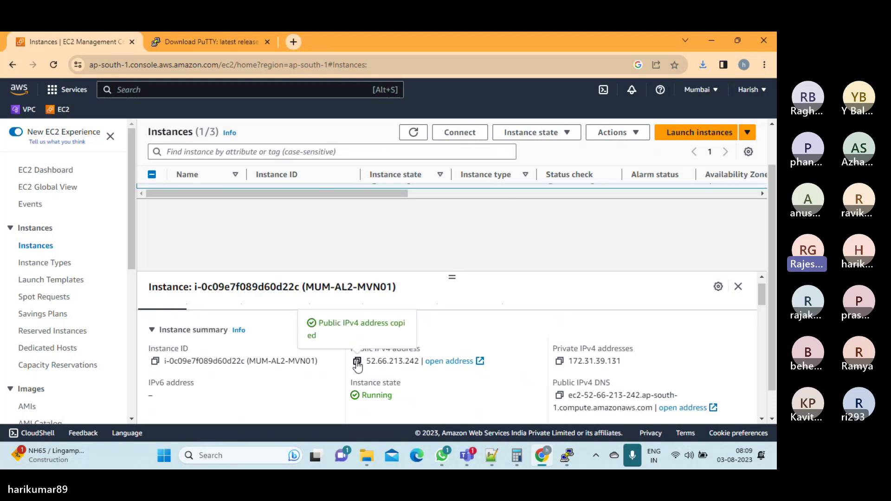
Paste 52.66.213.242 into PuTTY's Host Name field for an SSH session on port 22
left_click(567, 455)
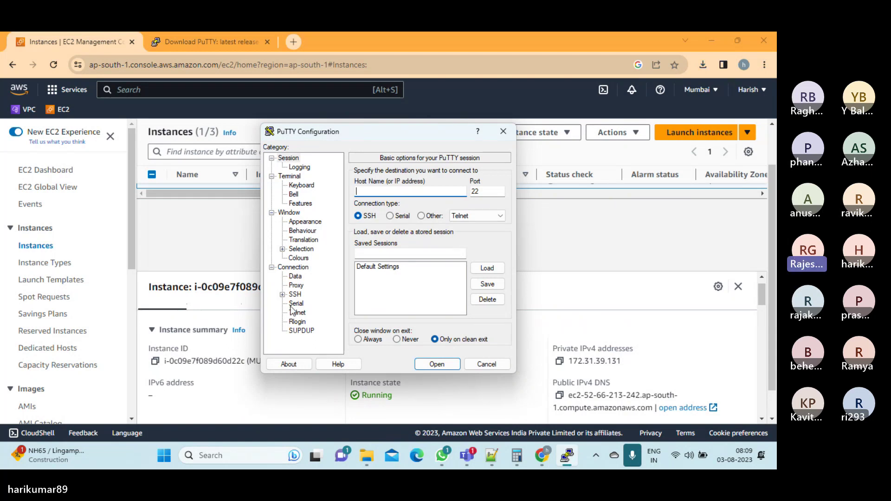
left_click(386, 187)
key("ctrl+v")
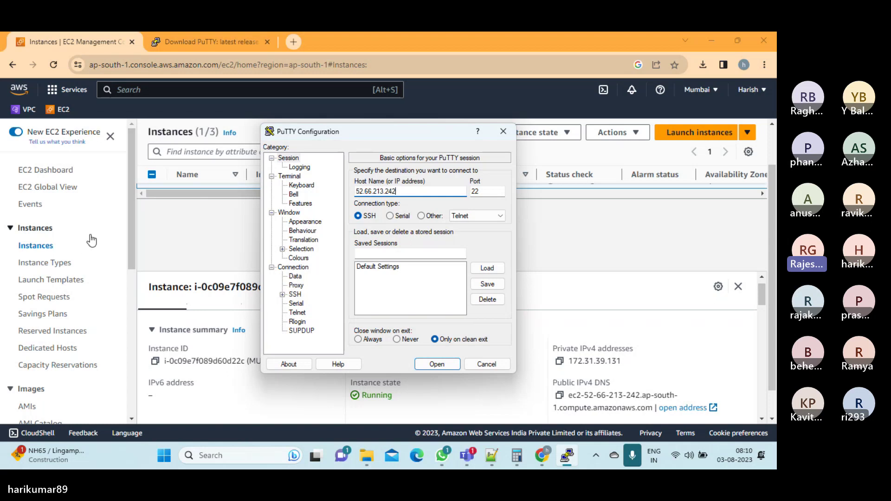
left_click(130, 230)
Go to Security Groups and view the default group's single inbound rule
left_click_drag(130, 230, 126, 385)
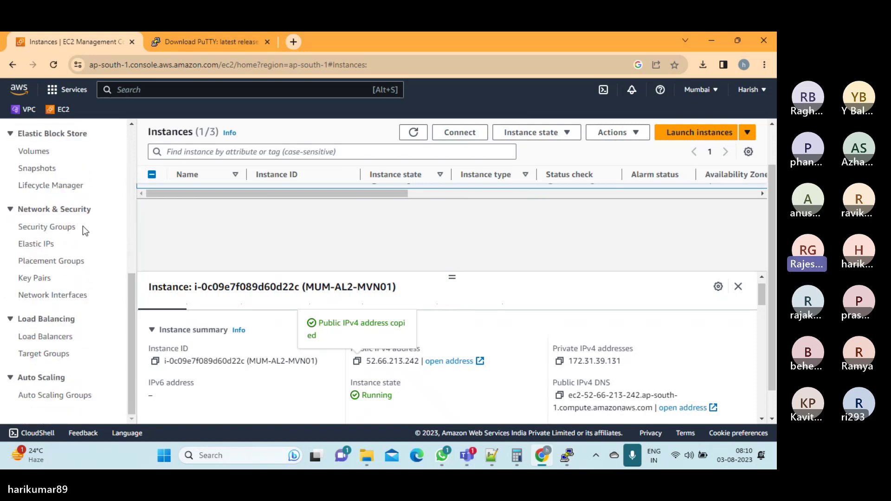
left_click(50, 229)
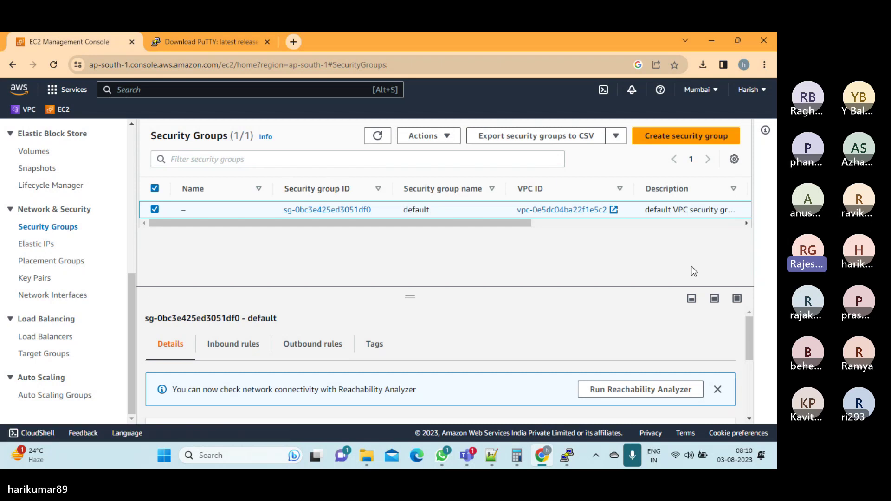
left_click(242, 349)
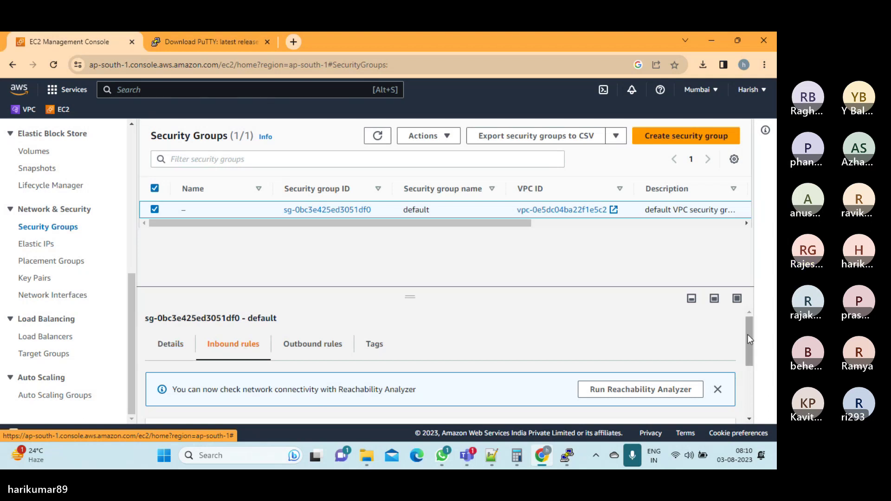
left_click_drag(747, 333, 754, 350)
scroll(751, 350, "down", 1)
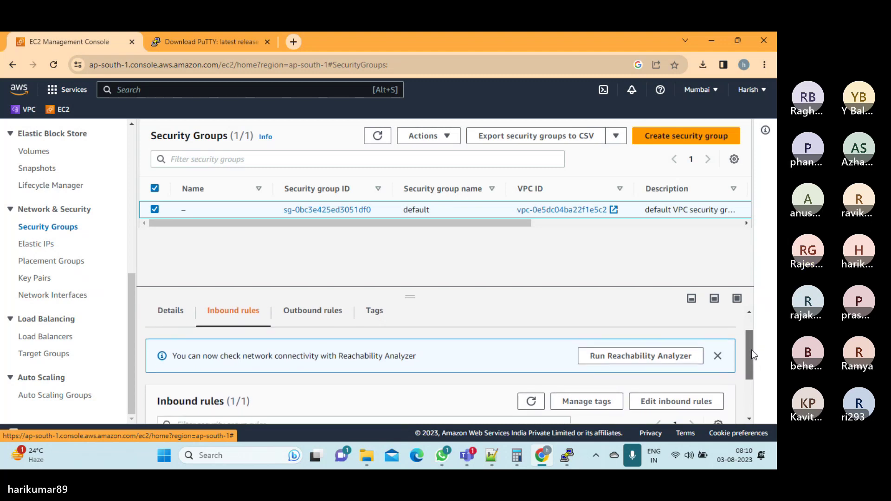
Delete the default group's All traffic inbound rule and add a blank Custom TCP rule
left_click(661, 380)
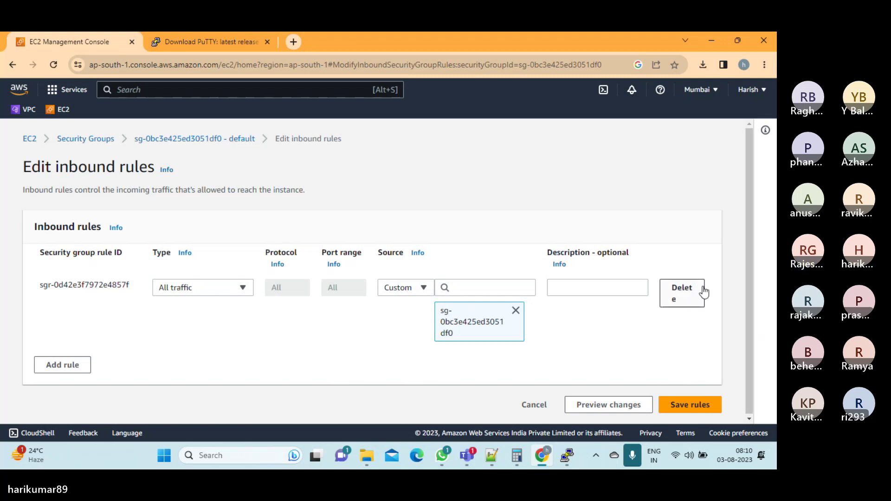
left_click(685, 296)
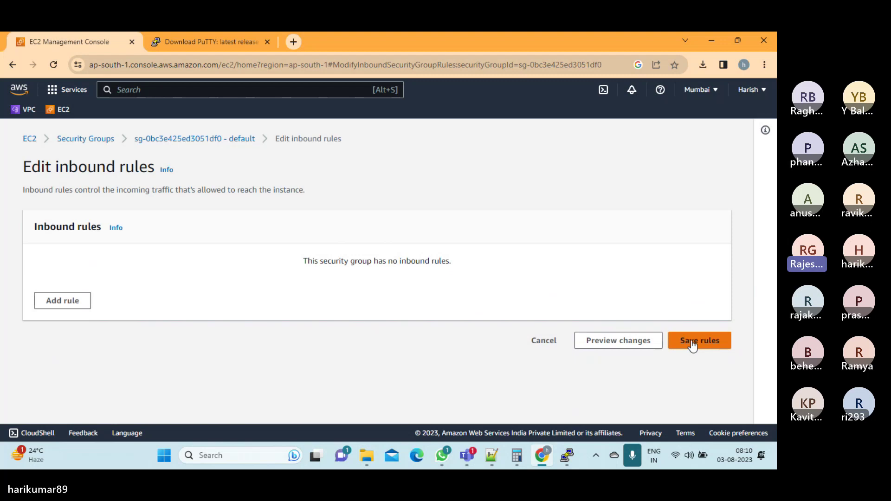
left_click(70, 302)
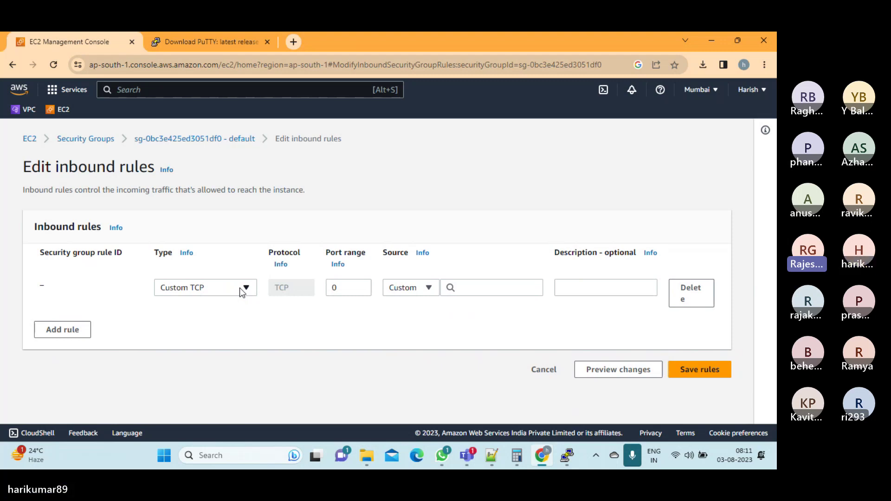
Set the new rule to SSH port 22 with source My IP and save the rules
left_click(245, 288)
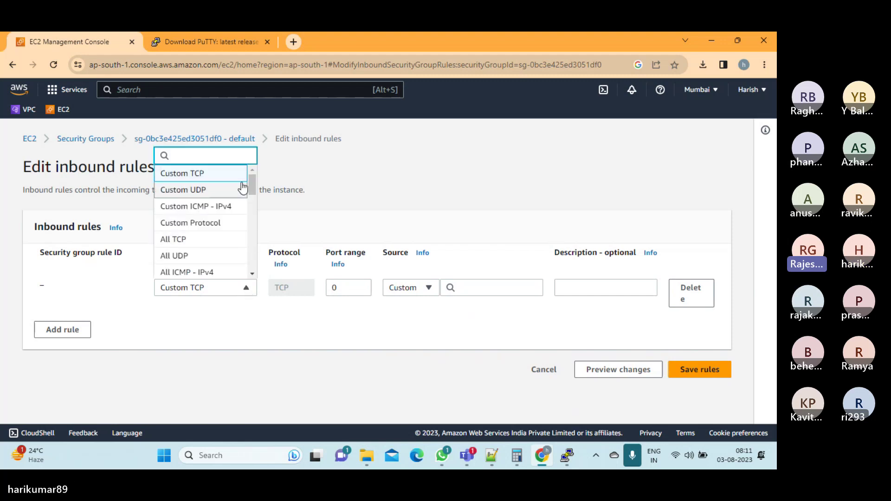
type("SSH")
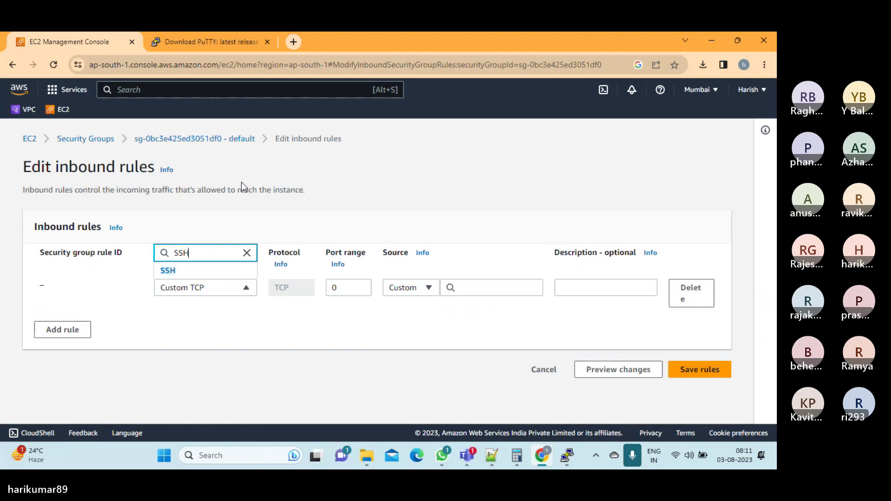
left_click(175, 278)
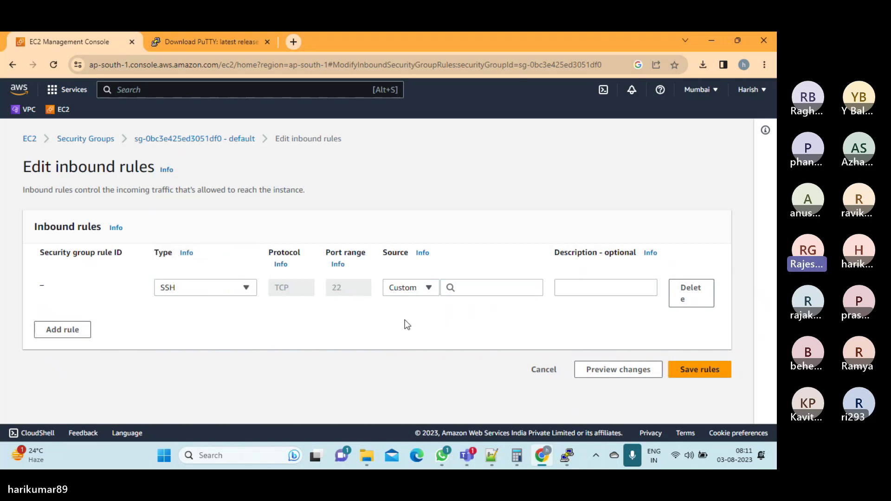
left_click(488, 292)
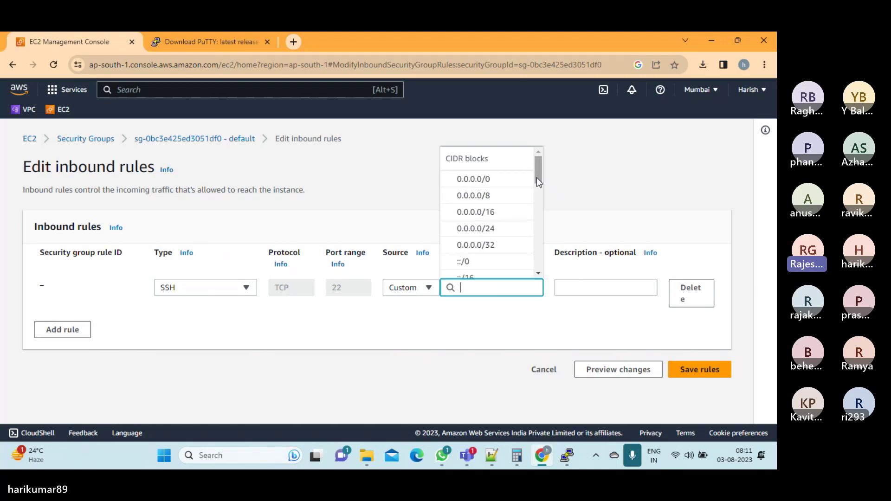
left_click(445, 374)
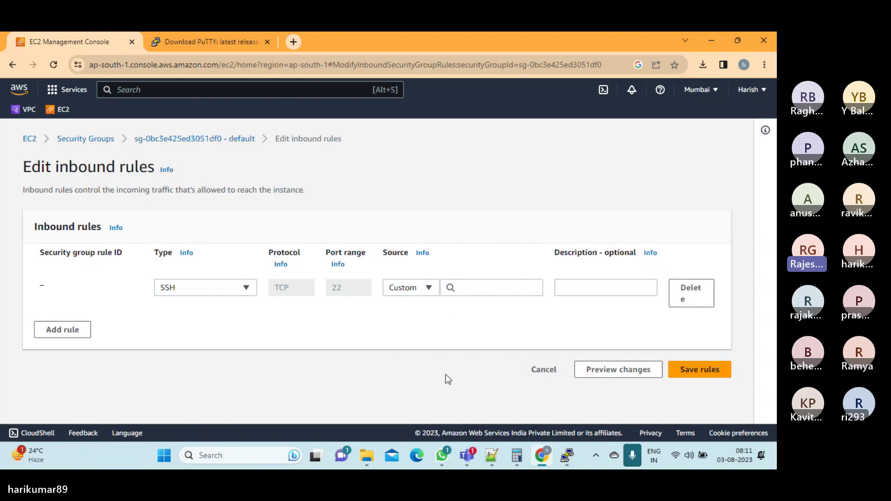
left_click(430, 290)
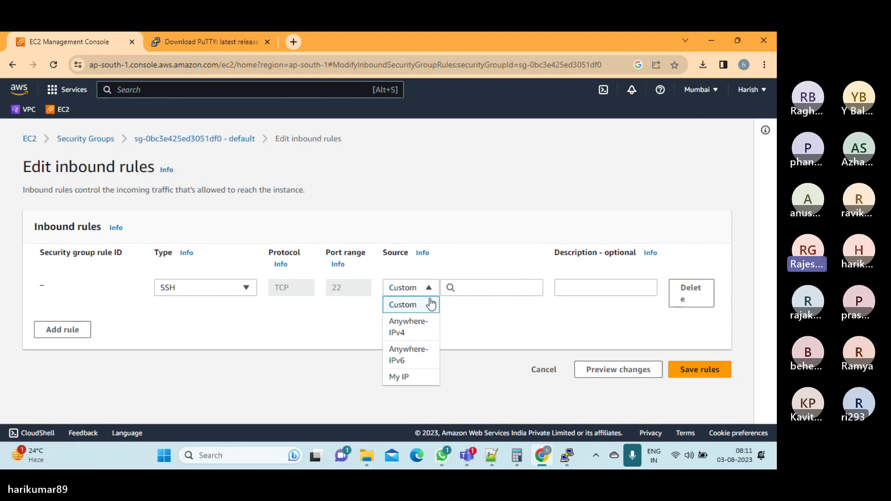
left_click(418, 333)
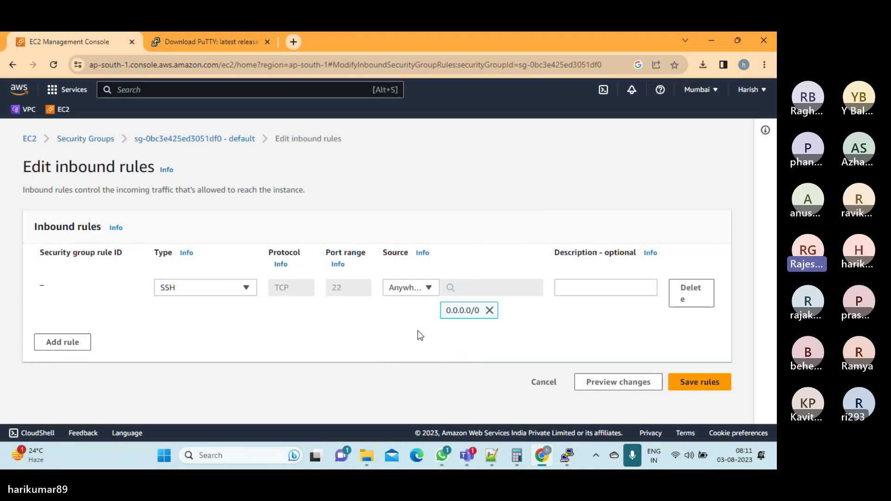
left_click(429, 288)
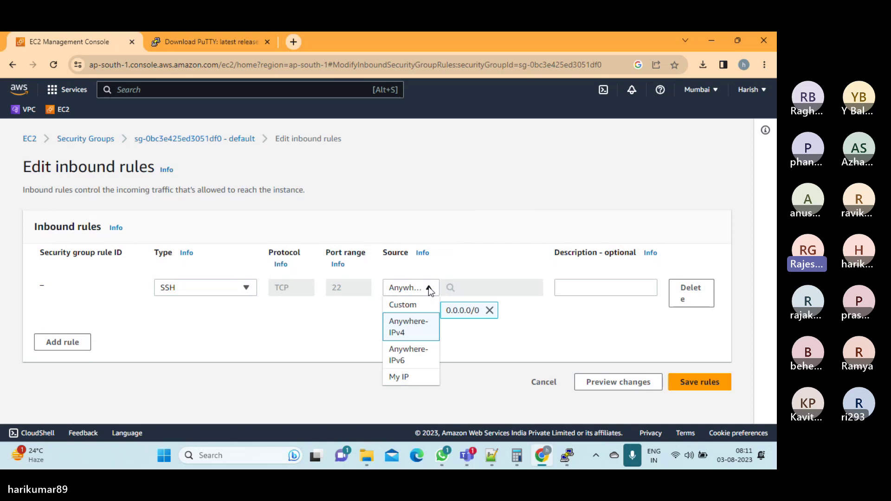
left_click(408, 378)
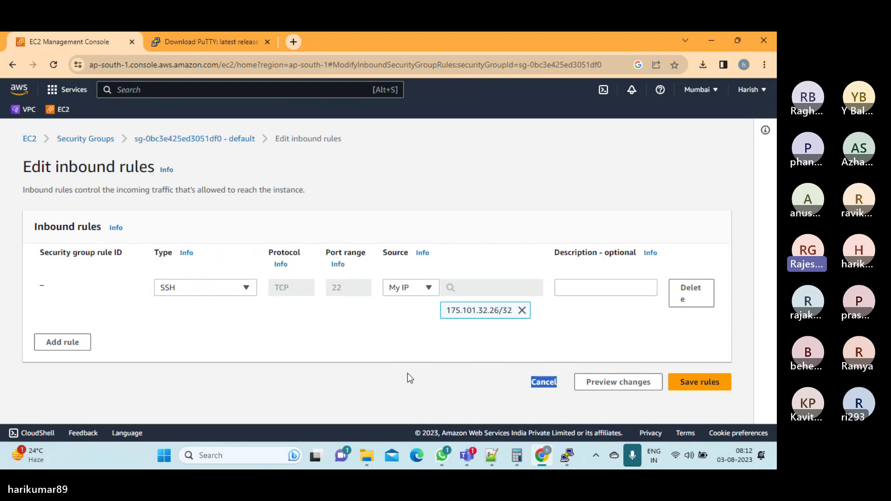
left_click(691, 382)
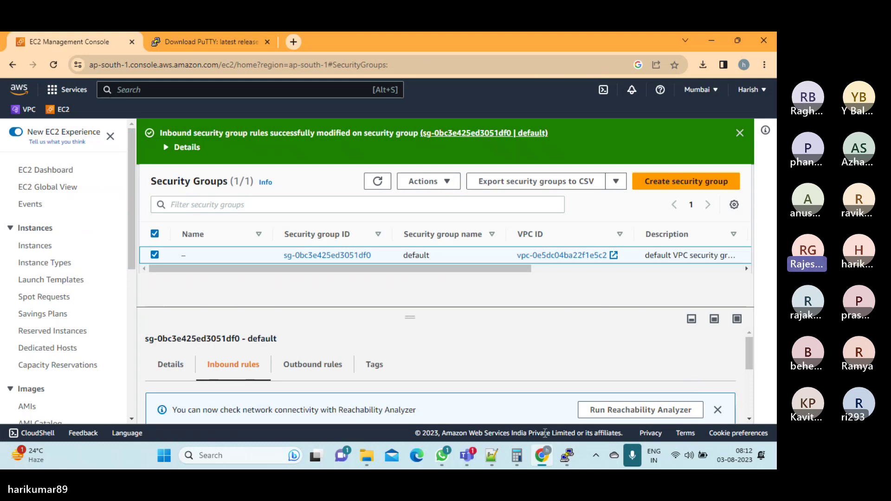
Refresh the Instances list so the Mumbai instance shows 2/2 checks passed
left_click(31, 246)
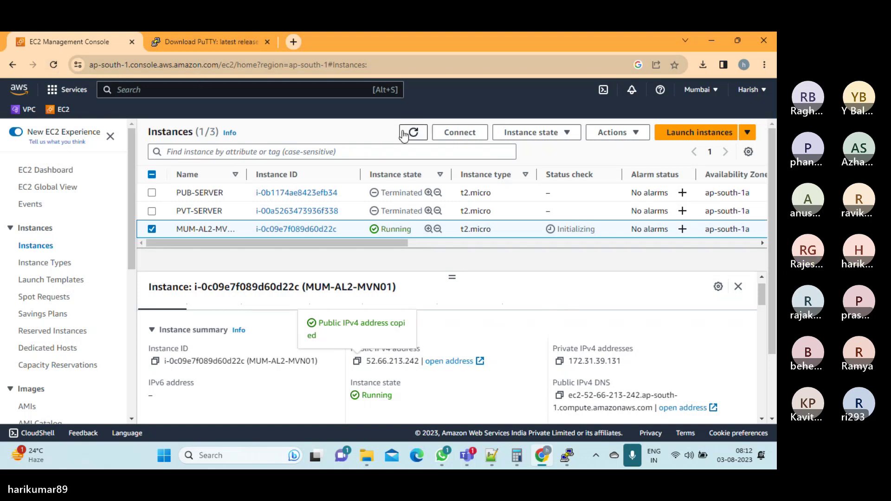
left_click(417, 135)
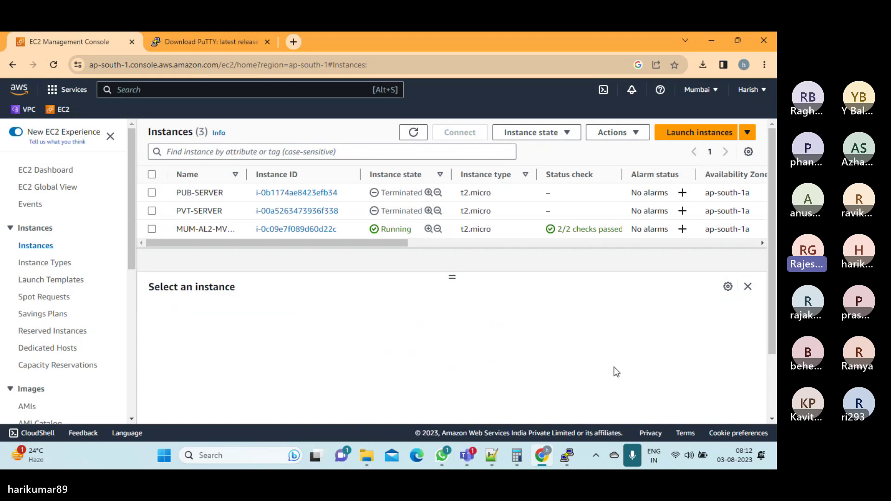
left_click(567, 455)
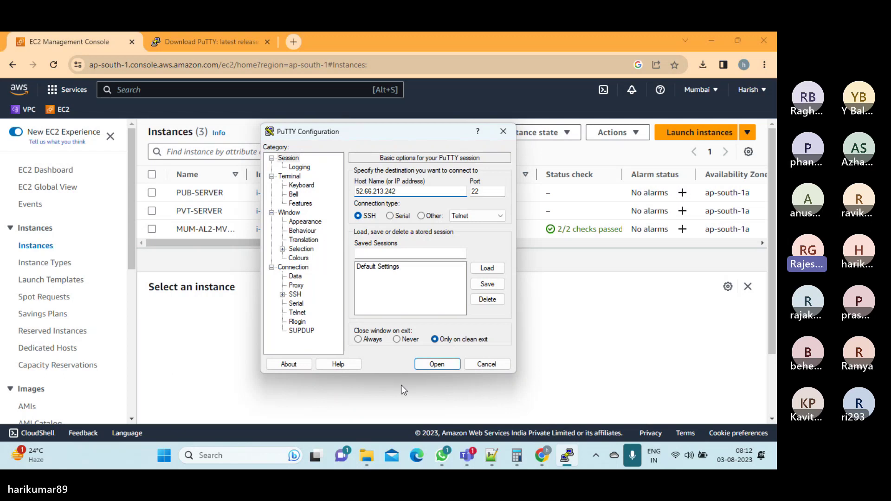
Under Connection > SSH > Auth > Credentials, load Maven_Linux_Keypair from Downloads as the private key
left_click(282, 295)
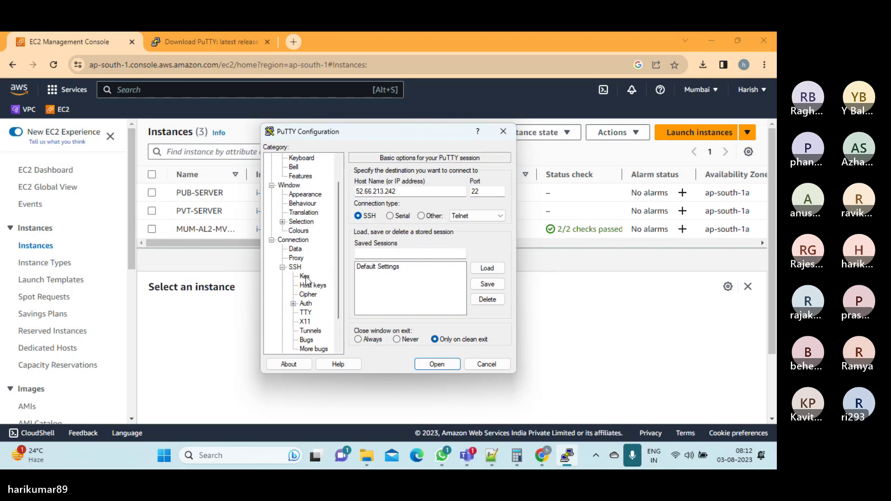
left_click(305, 304)
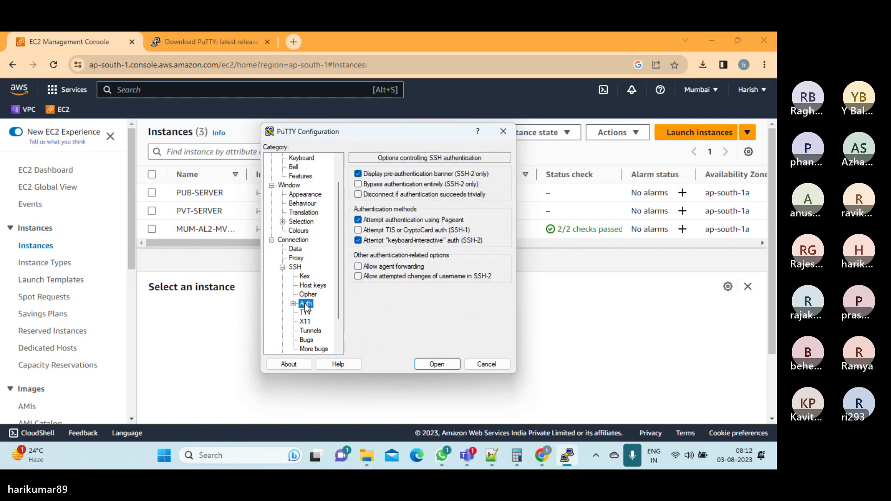
left_click(293, 305)
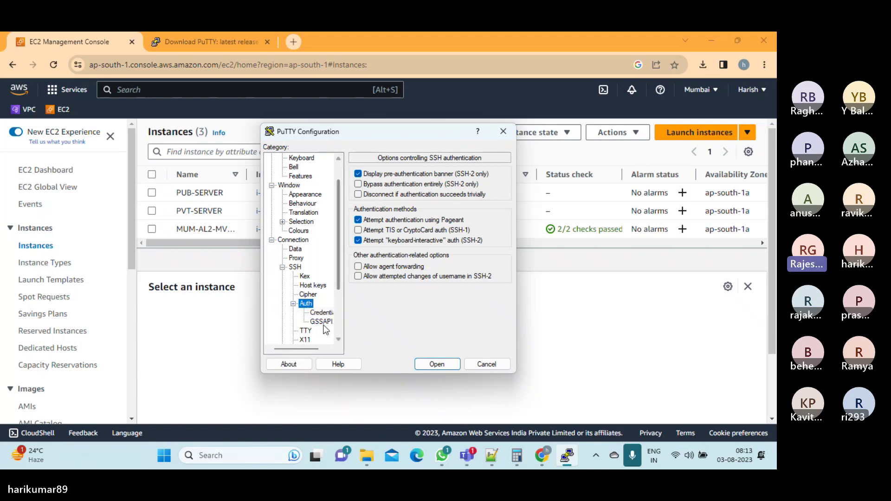
left_click(326, 314)
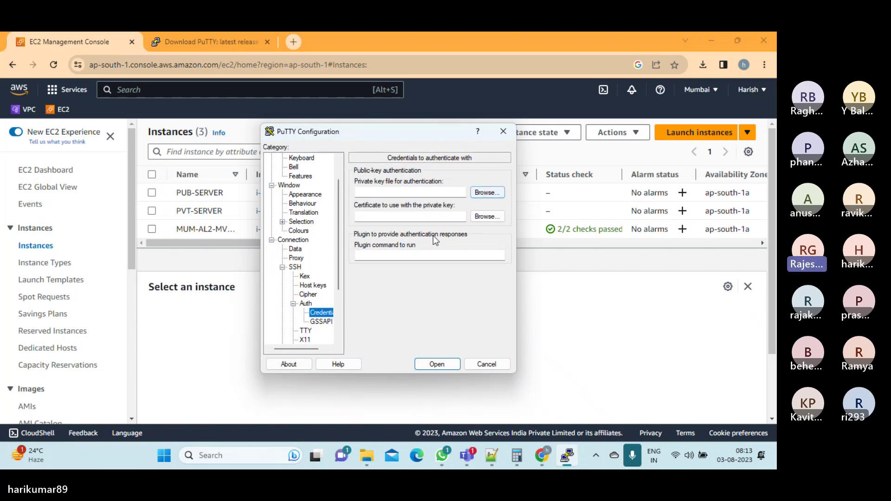
left_click(487, 193)
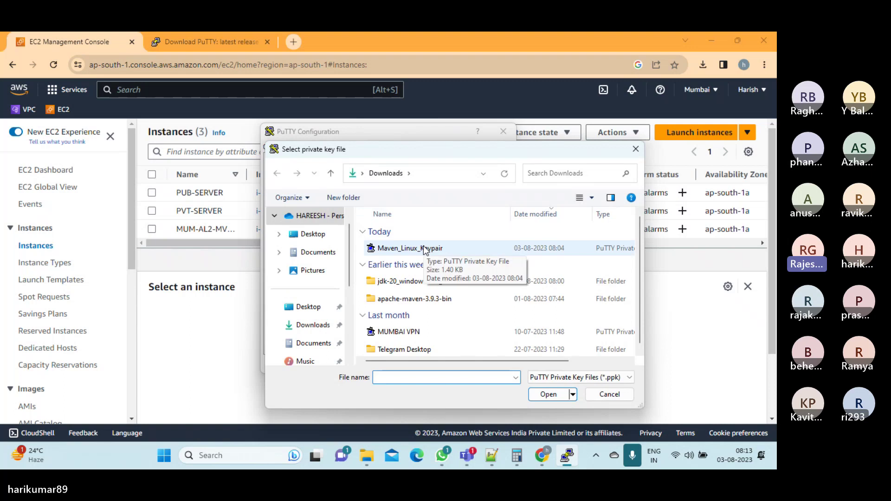
left_click(313, 326)
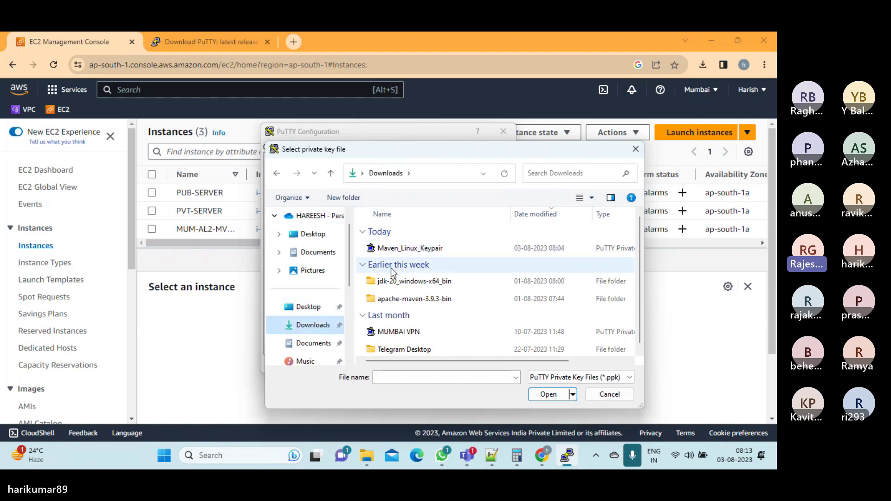
left_click(413, 250)
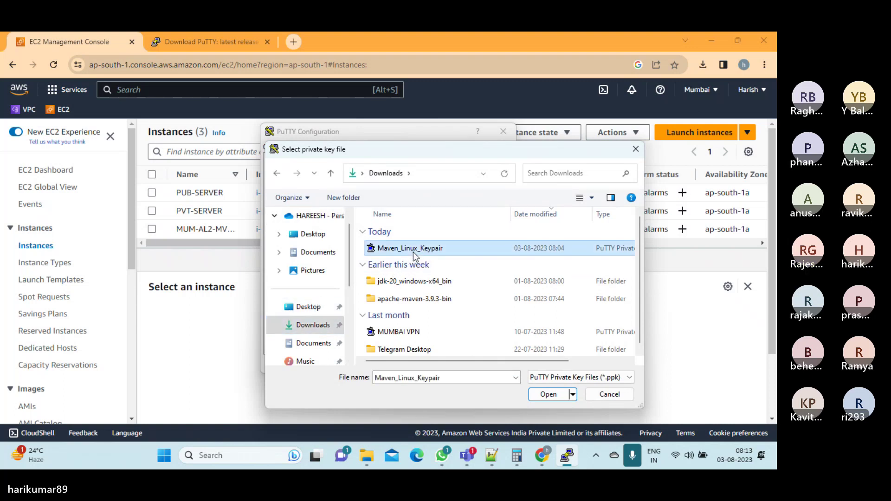
left_click(548, 394)
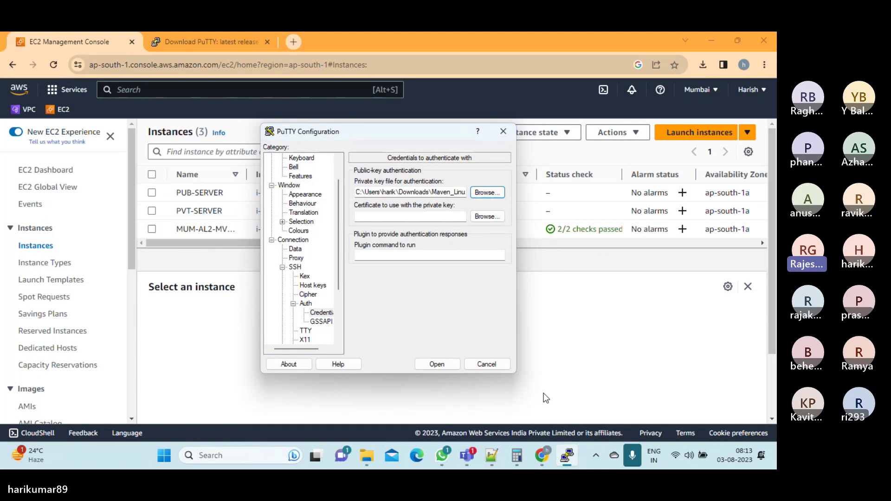
Open the SSH session to 52.66.213.242, accept the host key, and center the terminal window
left_click(442, 366)
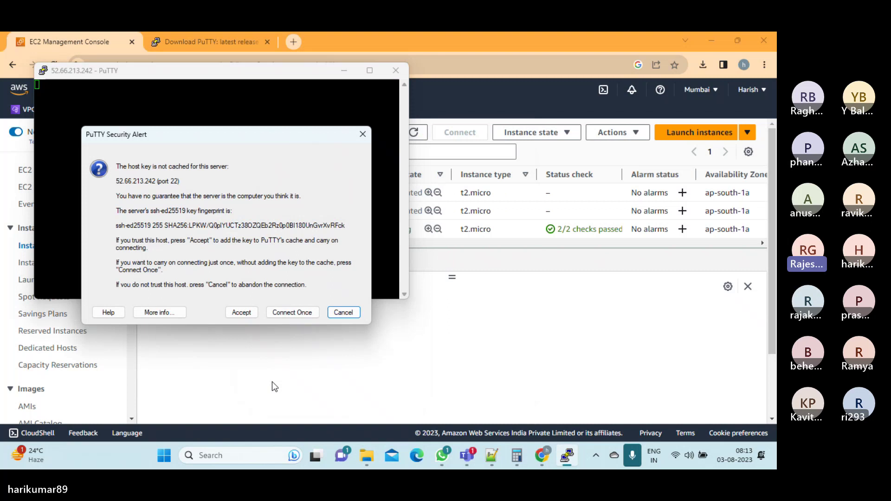
left_click(236, 315)
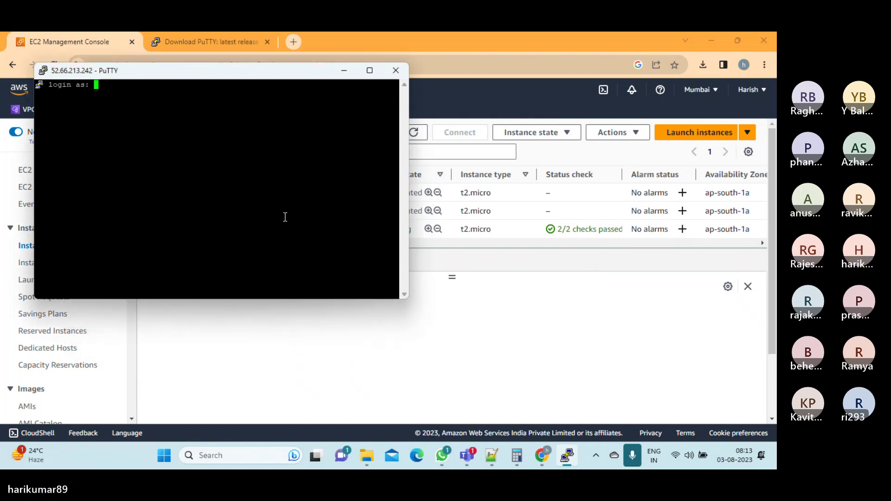
left_click(371, 72)
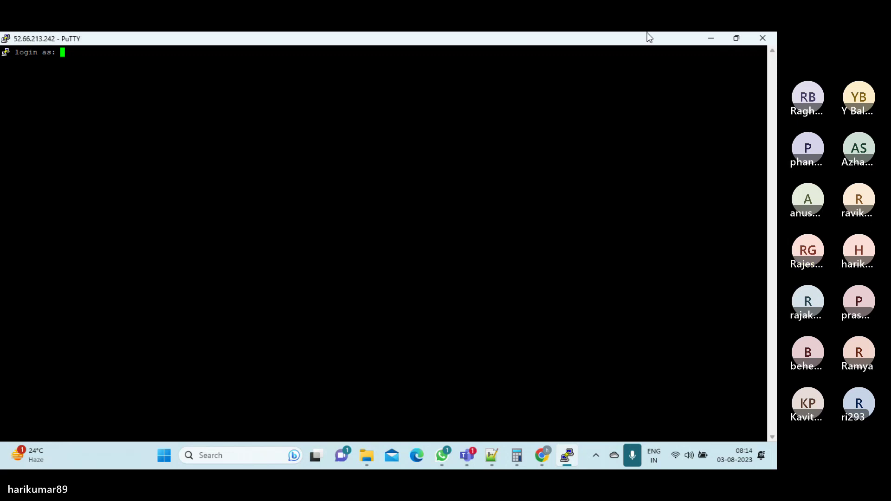
left_click(735, 39)
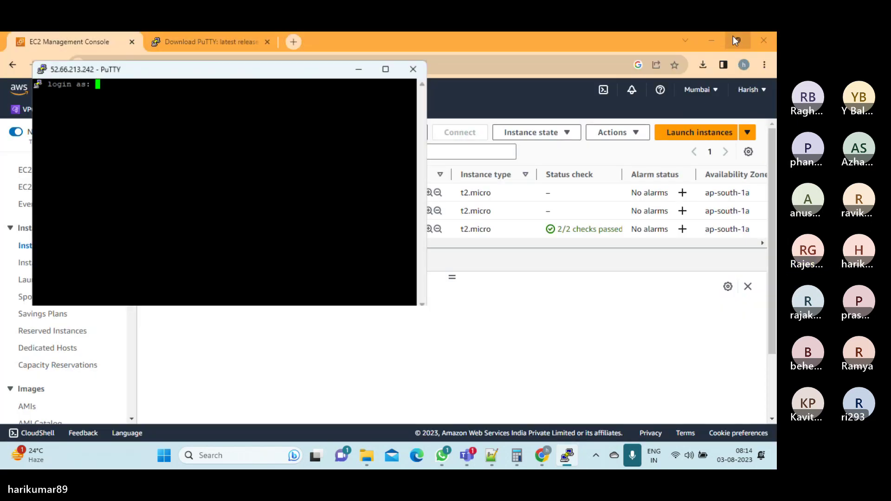
left_click_drag(176, 69, 492, 132)
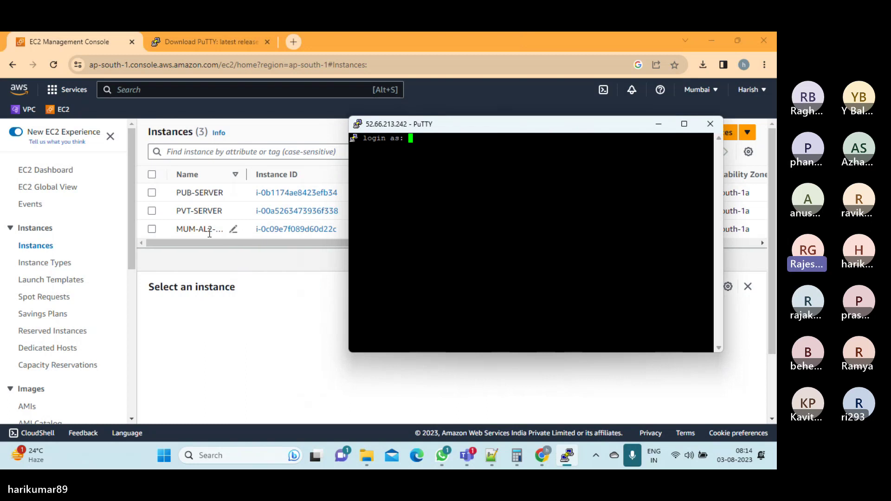
Open Connect to instance for MUM-AL2-MVN01 to read its default user name, ec2-user
left_click(151, 228)
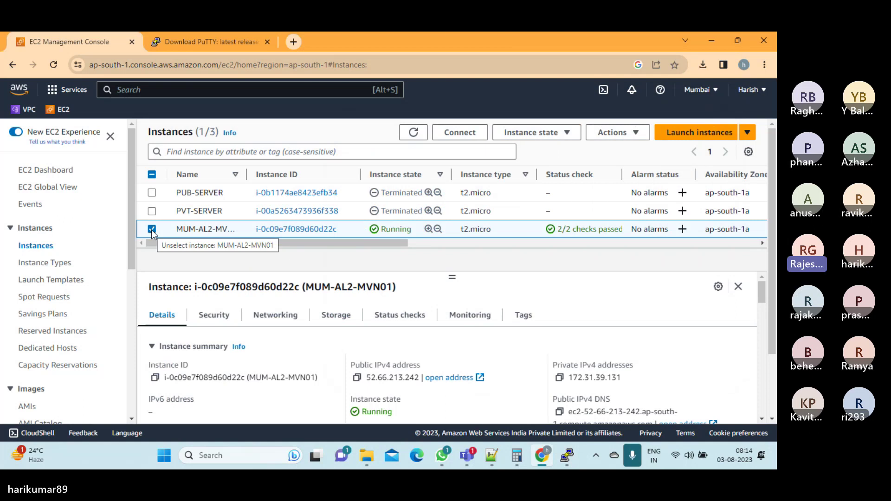
right_click(152, 230)
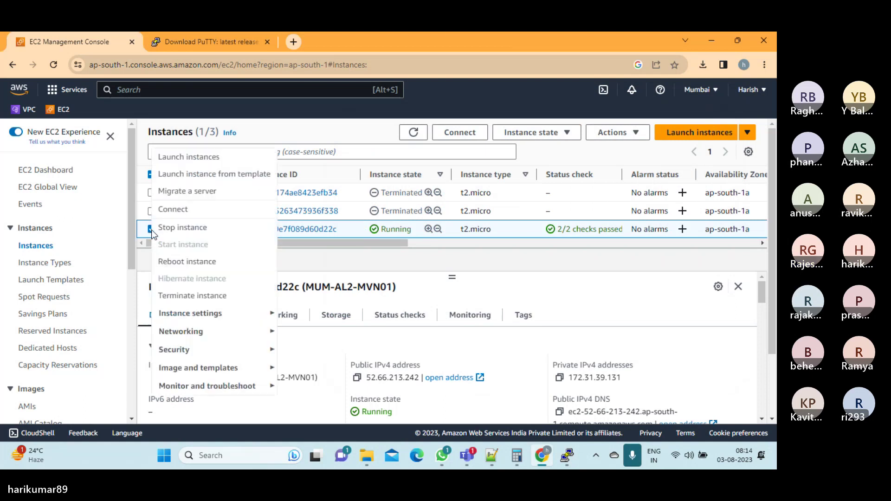
left_click(193, 211)
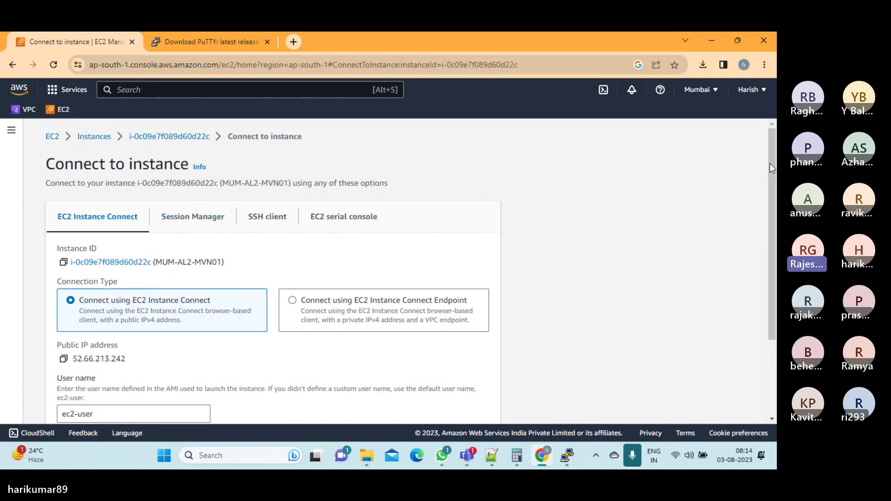
left_click_drag(770, 162, 774, 207)
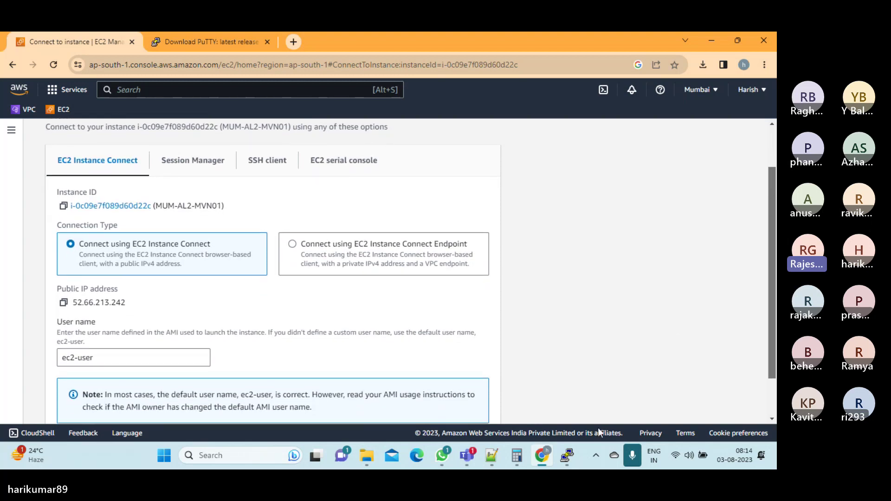
Log in at the PuTTY login prompt with the user name ec2-user
left_click(570, 456)
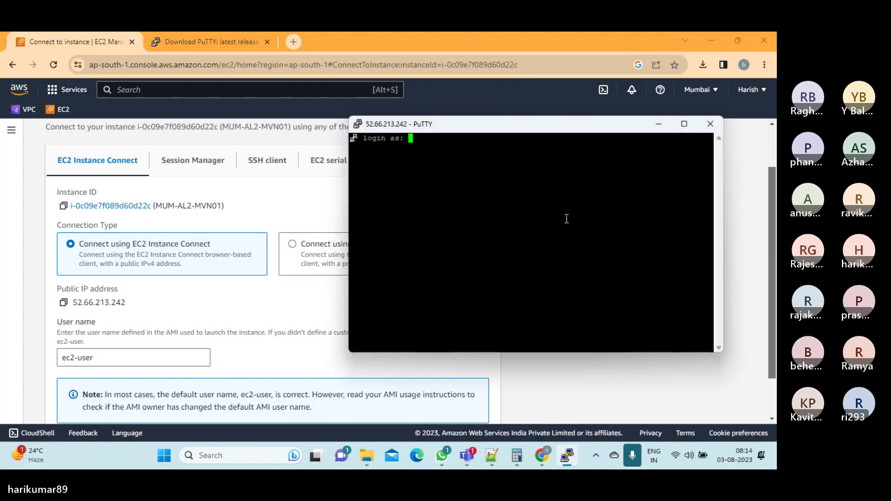
type("ec")
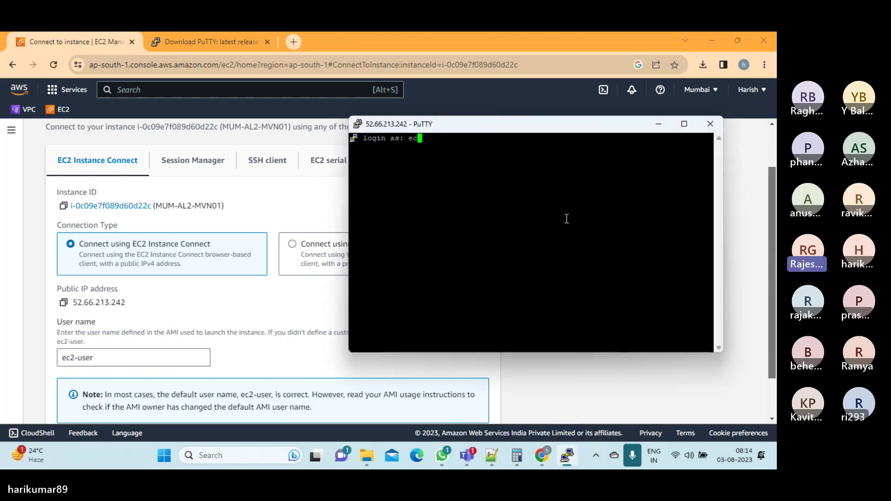
type("2-us")
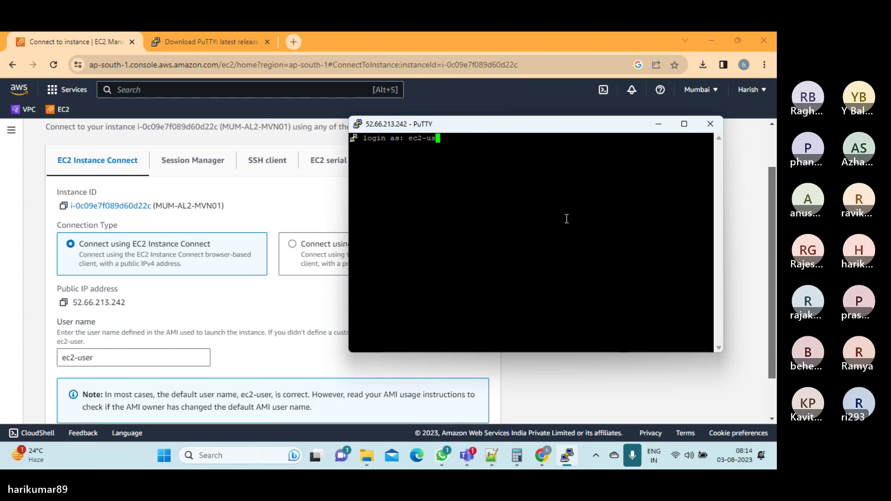
type("er")
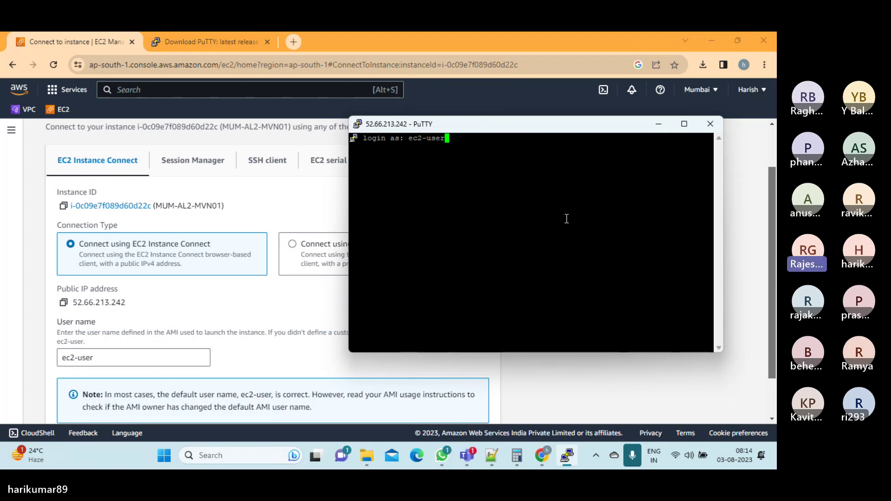
key("Return")
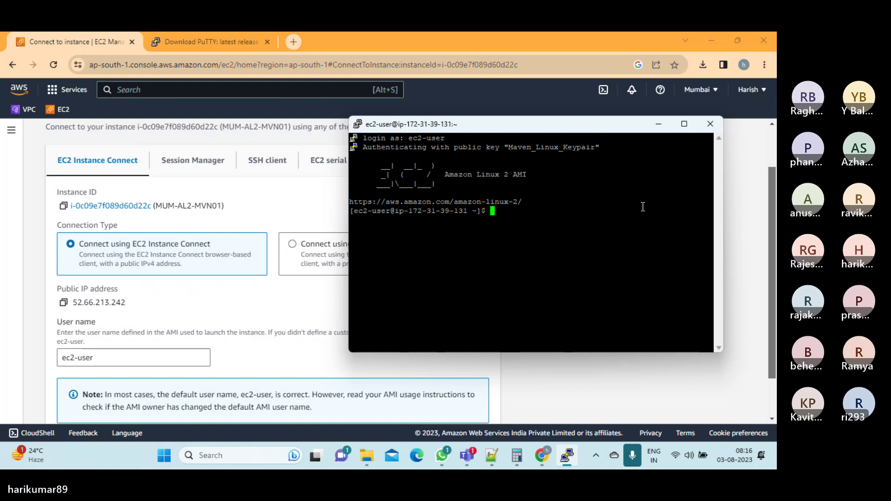
Try running poweroff in the terminal as ec2-user
left_click(659, 125)
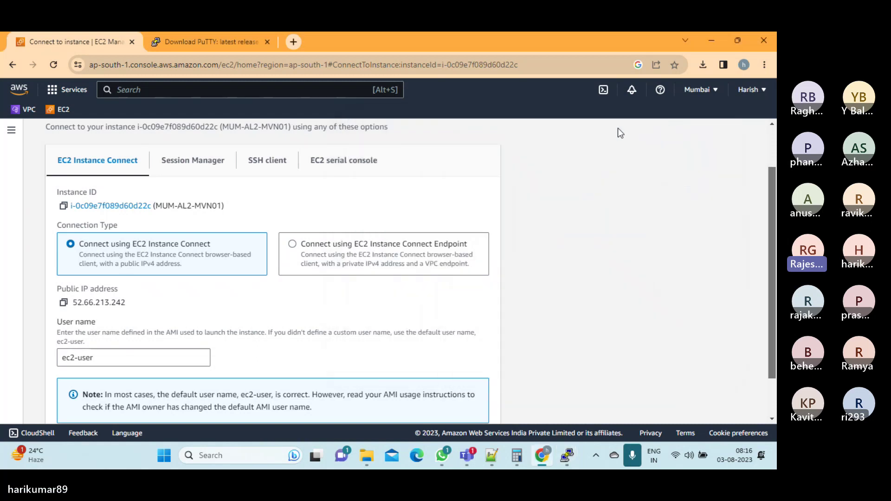
left_click(172, 88)
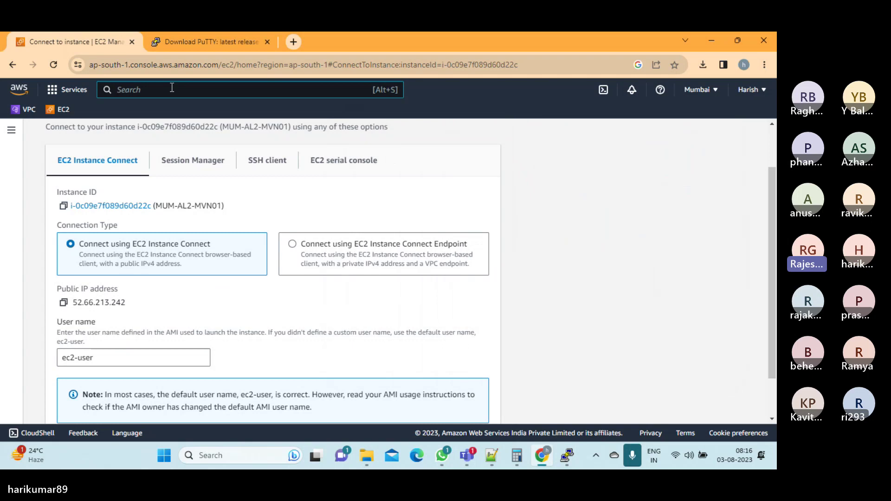
left_click(567, 456)
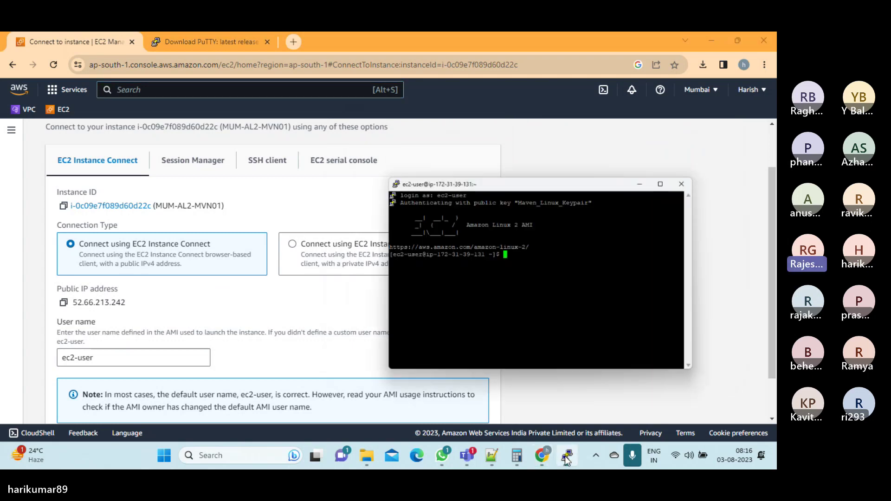
type("po")
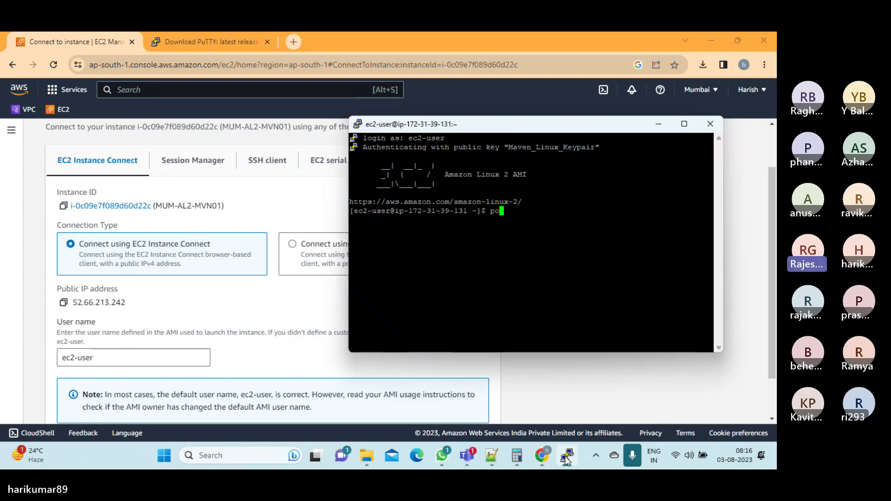
type("wer of")
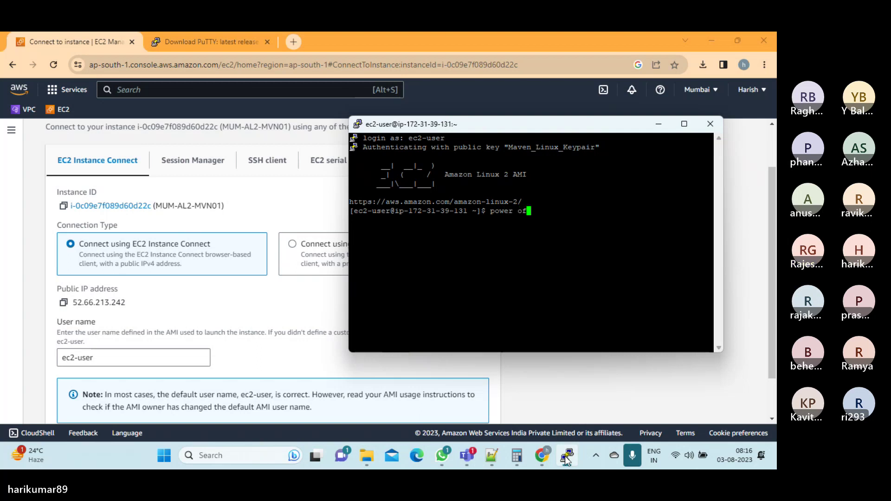
type("f")
key("BackSpace")
key("BackSpace")
key("BackSpace")
key("BackSpace")
type("off")
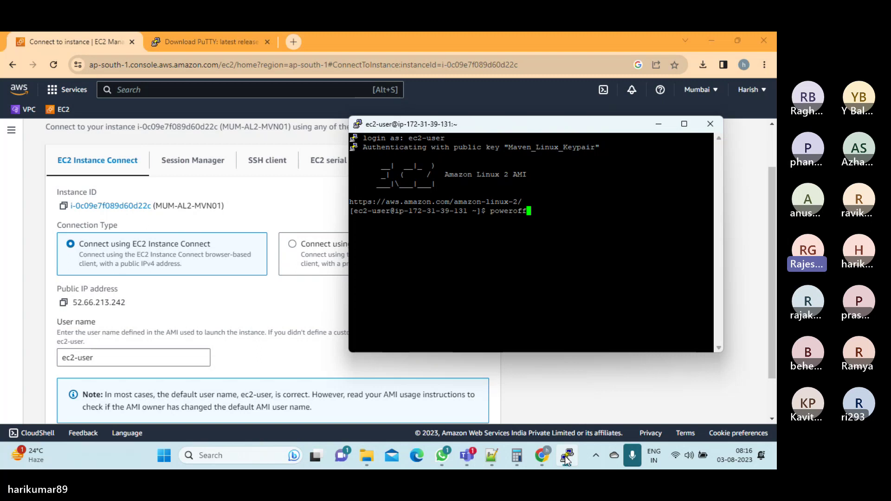
key("Return")
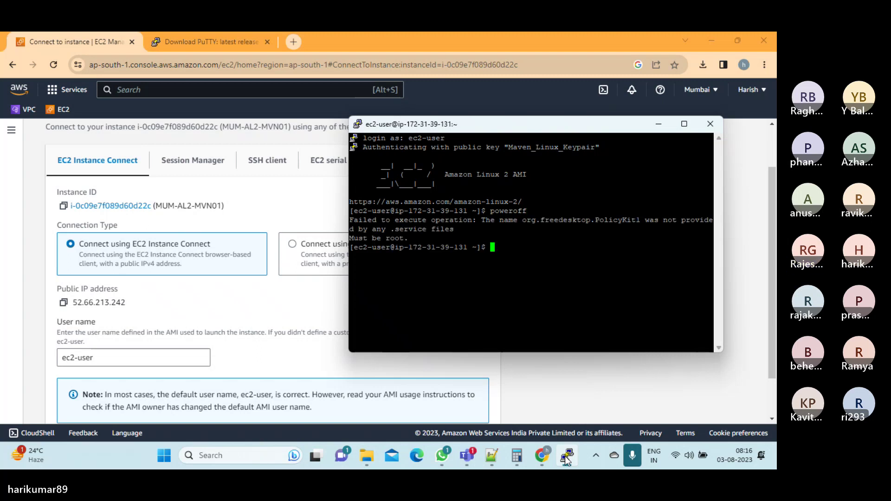
Switch to root with sudo su and run poweroff to shut the instance down
type("power")
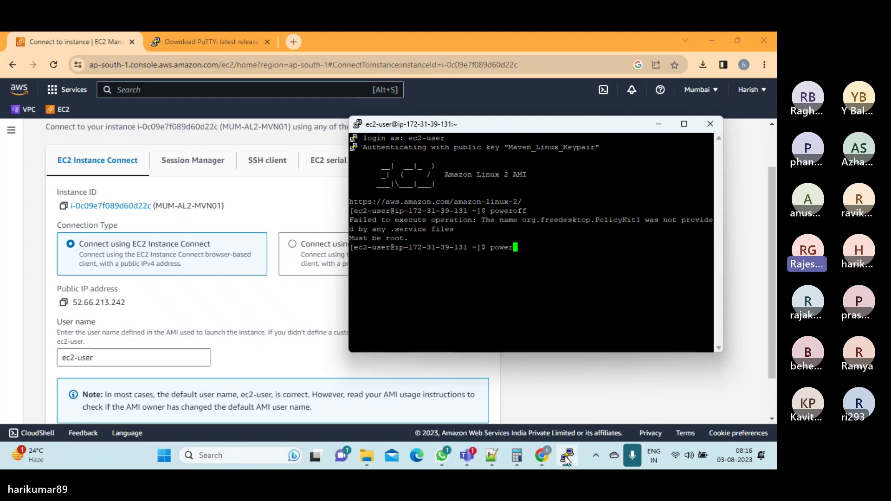
key("BackSpace")
key("BackSpace")
key("BackSpace")
key("BackSpace")
key("BackSpace")
type("s")
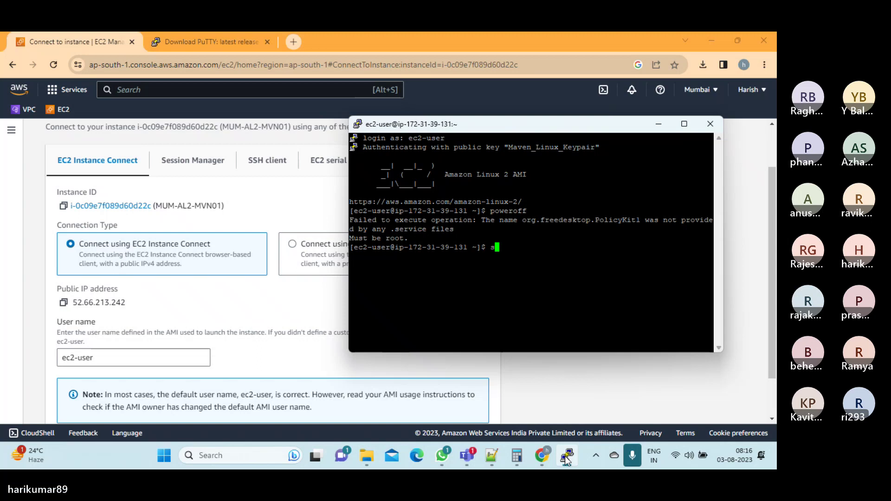
type("udo")
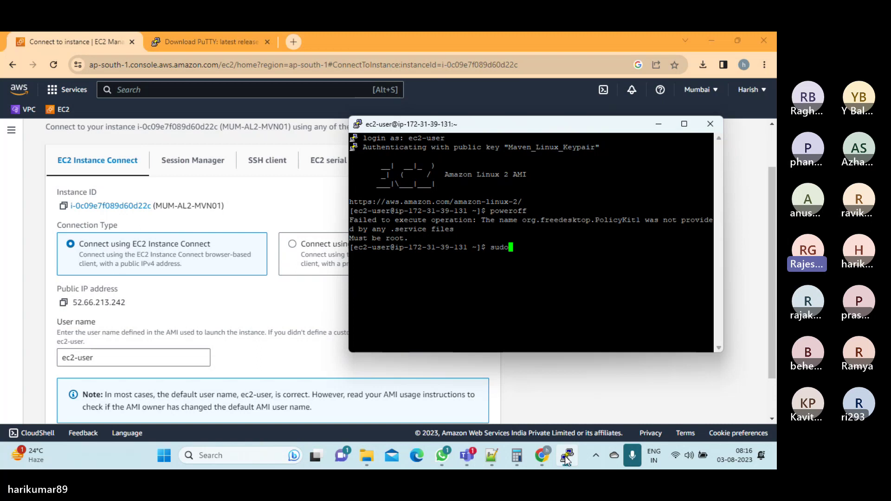
type(" su")
key("Return")
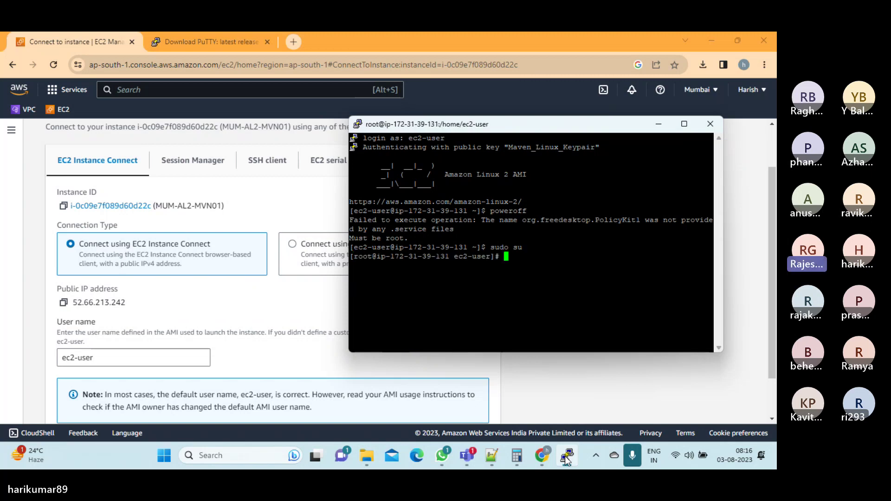
type("power")
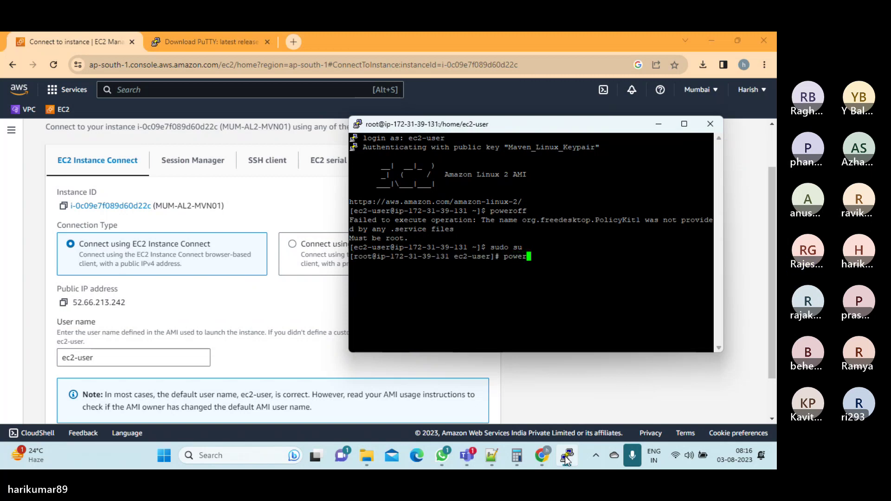
type("off")
key("Return")
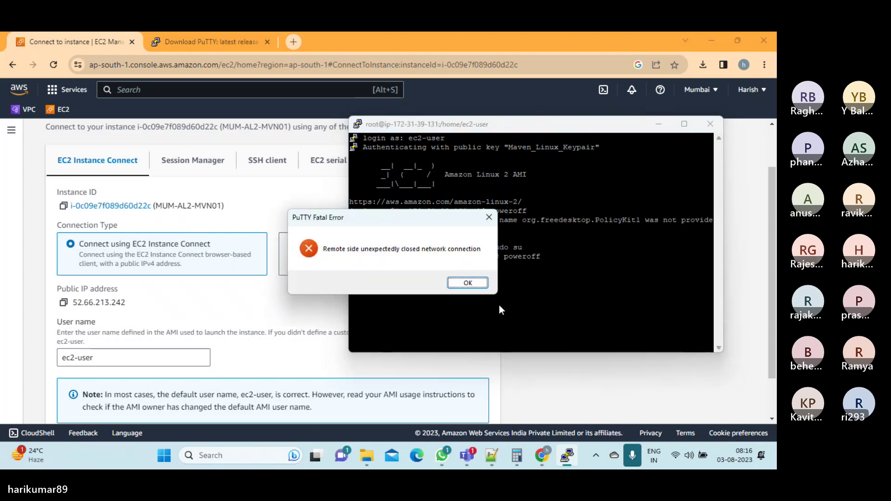
Dismiss PuTTY's connection error and open EC2 Instances, where MUM-AL2-MVN01 shows Stopped
left_click(467, 282)
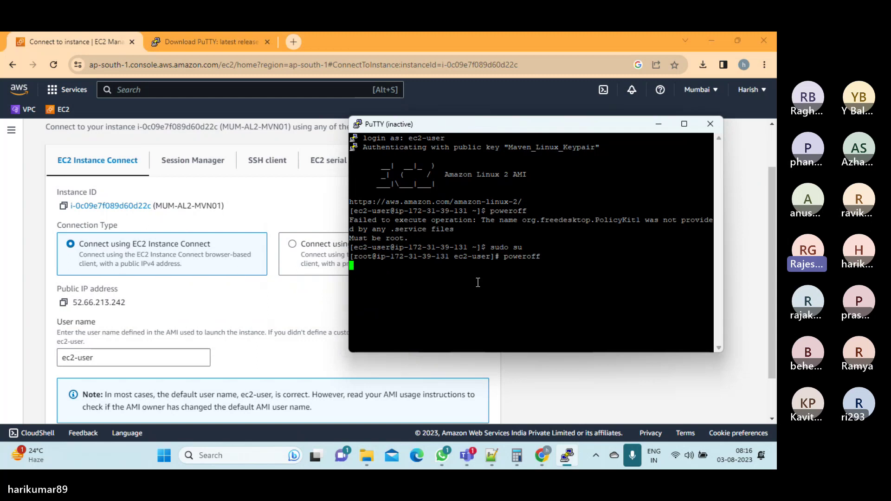
left_click(329, 302)
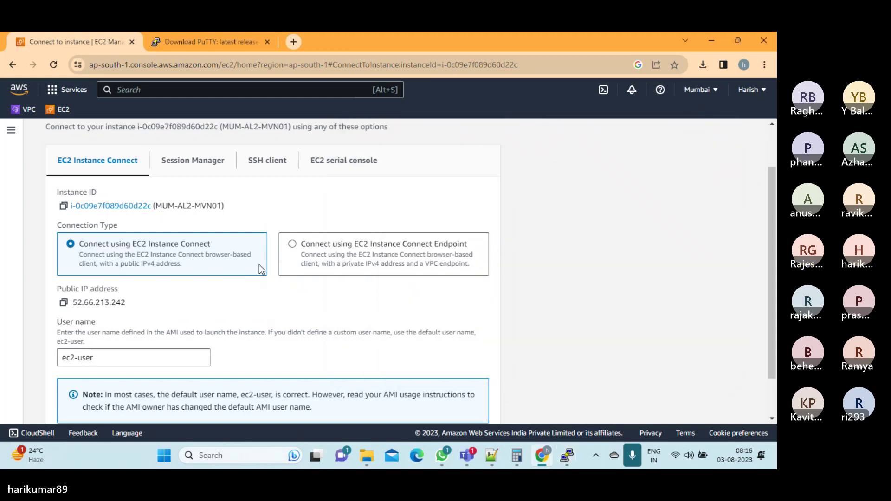
left_click(65, 113)
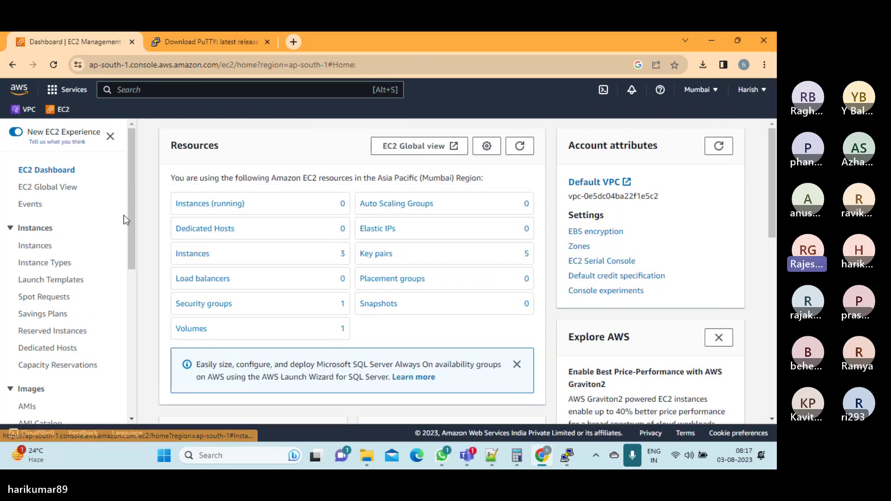
left_click(34, 244)
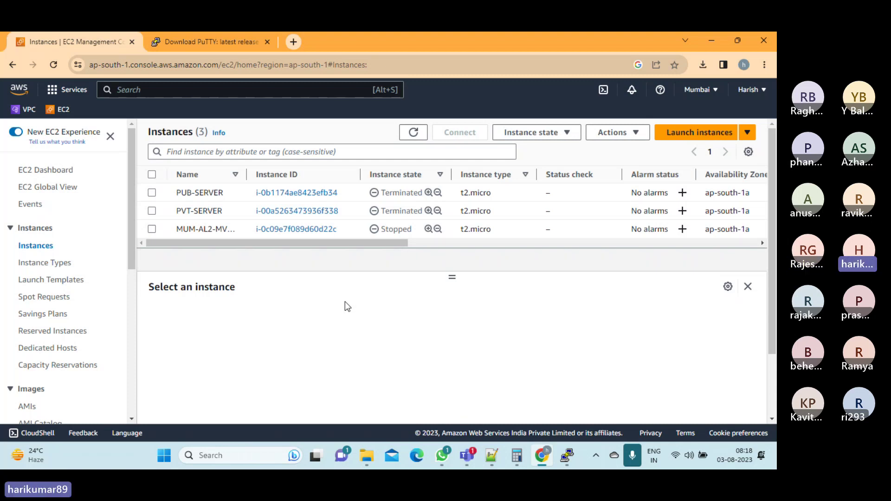
left_click(631, 456)
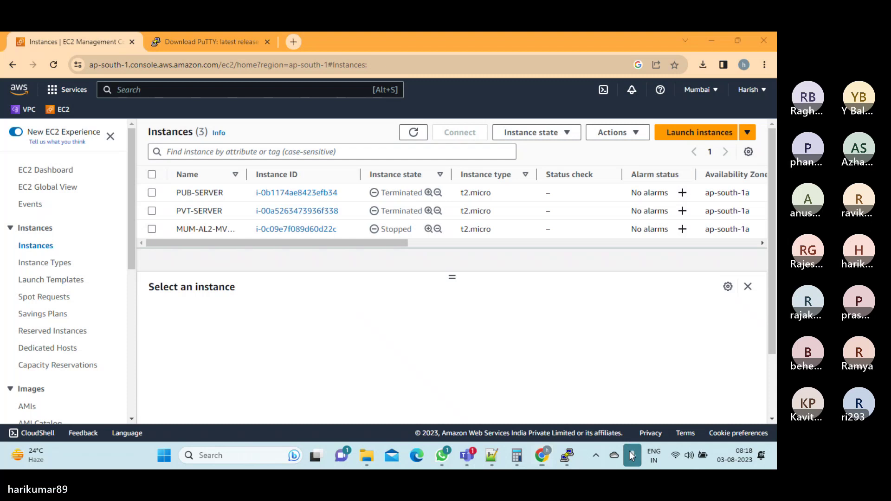